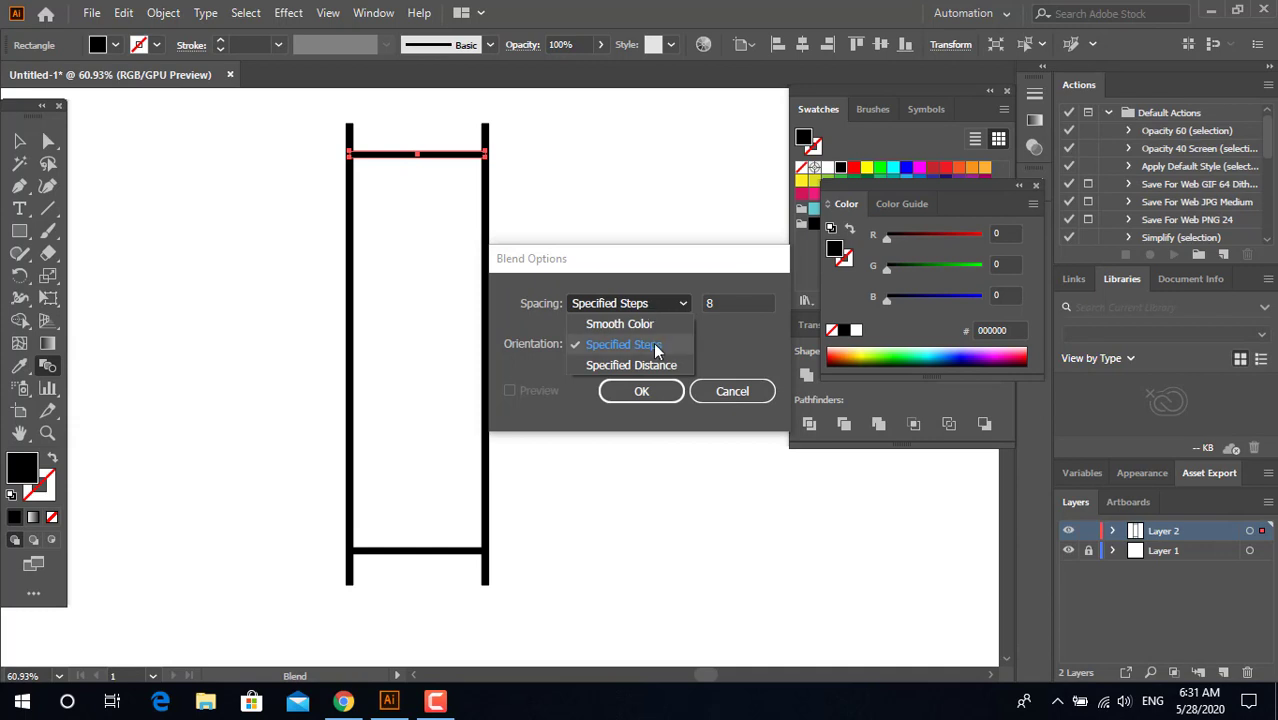
Step: Blend the ladder's upper and lower rungs using Specified Steps spacing with 12 steps
{"action": "left_click", "coordinate": [653, 345]}
{"action": "key", "text": "Tab"}
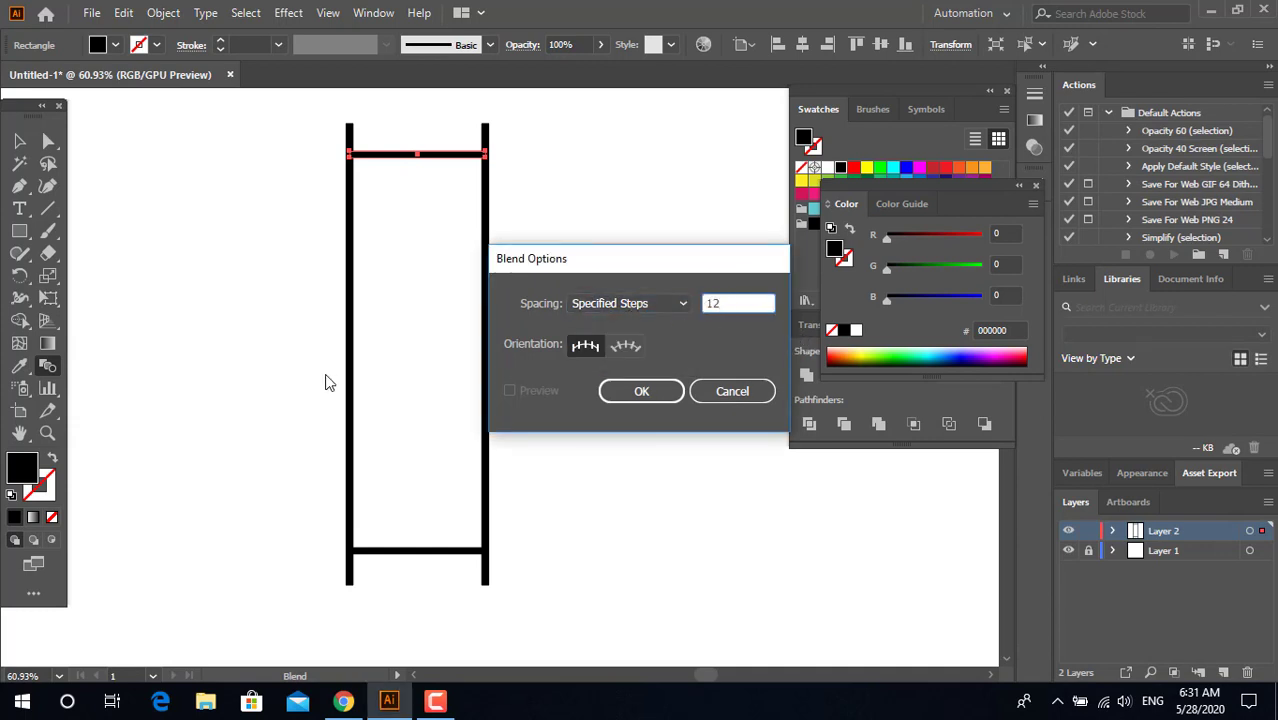
{"action": "type", "text": "12"}
{"action": "left_click", "coordinate": [634, 390]}
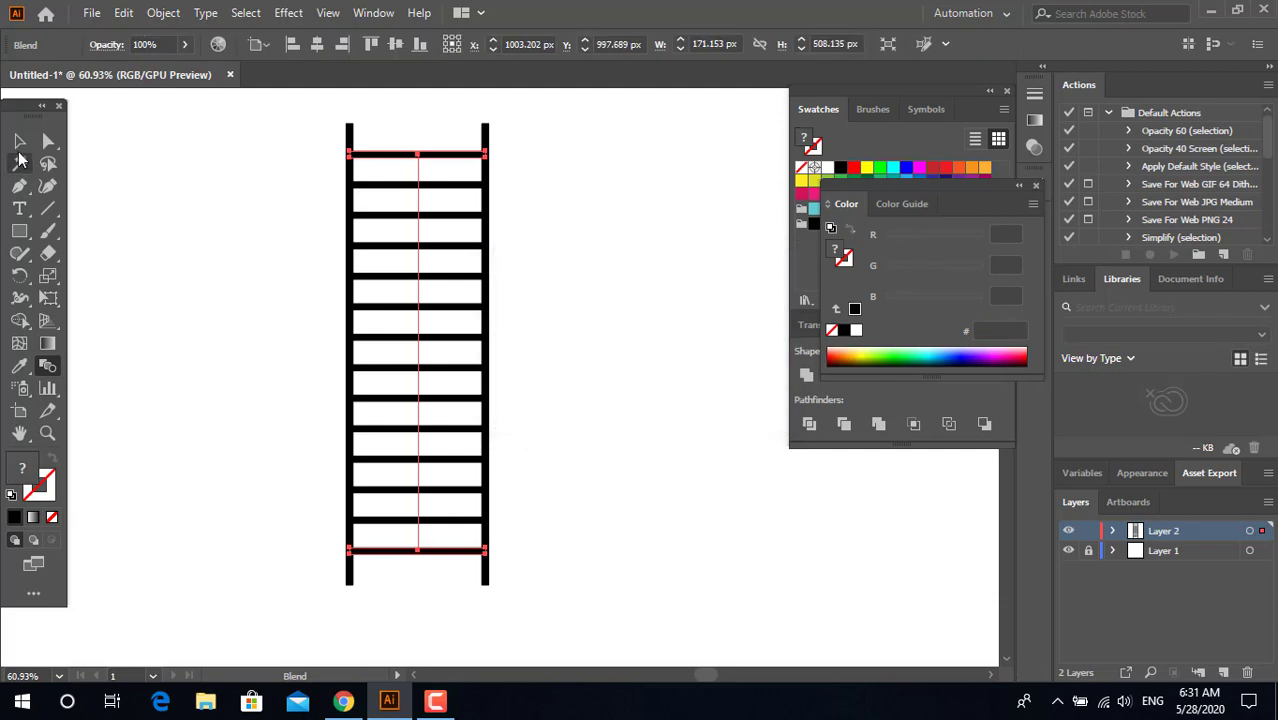
{"action": "left_click", "coordinate": [20, 142]}
{"action": "left_click", "coordinate": [516, 400]}
Step: Draw a thin black vertical bar beside the ladder and place a copy well to its right at the same height
{"action": "key", "text": "z"}
{"action": "left_click_drag", "start_coordinate": [563, 404], "coordinate": [385, 431]}
{"action": "key", "text": "space"}
{"action": "left_click_drag", "start_coordinate": [471, 391], "coordinate": [371, 377]}
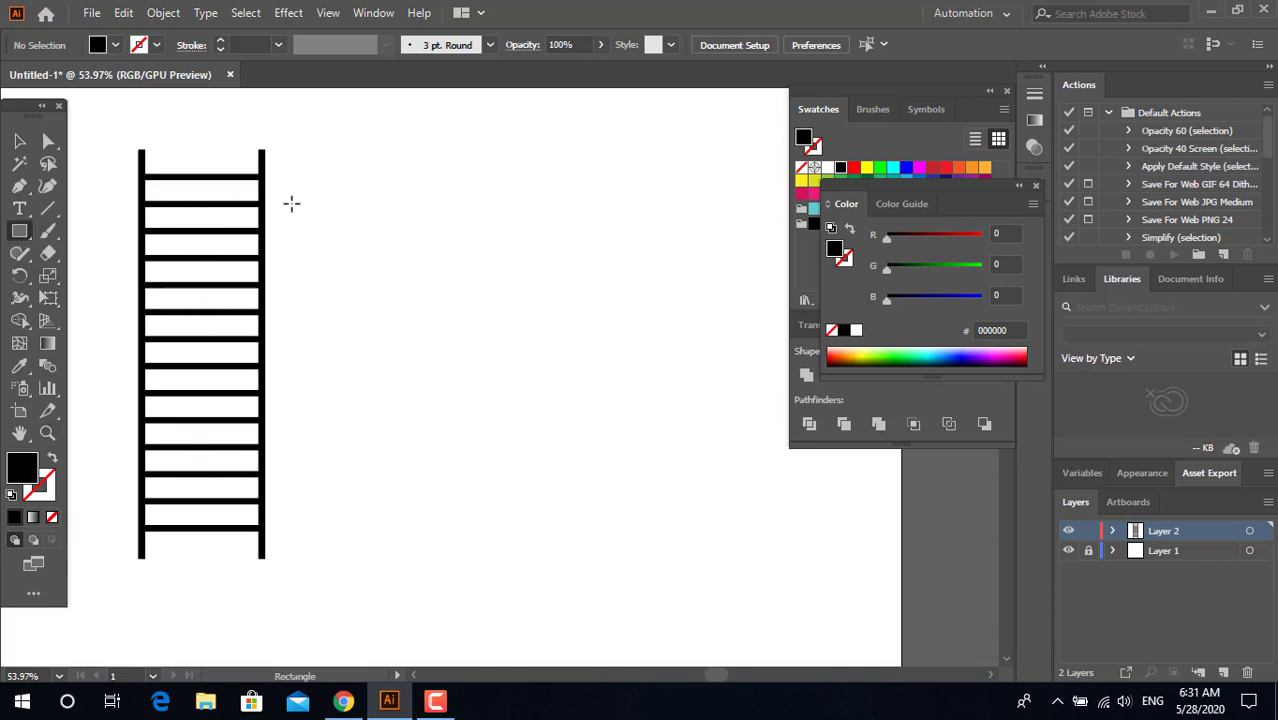
{"action": "left_click_drag", "start_coordinate": [291, 203], "coordinate": [633, 342]}
{"action": "left_click", "coordinate": [20, 141]}
{"action": "left_click", "coordinate": [366, 357]}
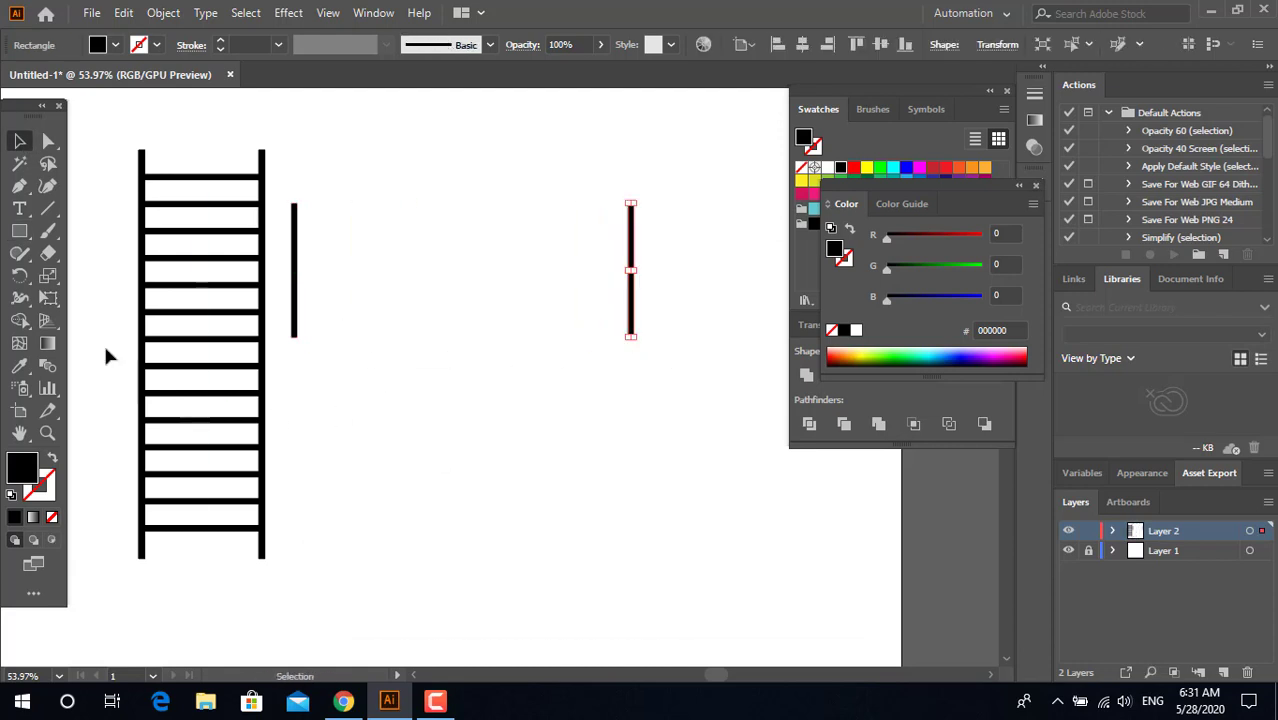
Step: Blend the two vertical bars using Specified Steps spacing with 24 steps
{"action": "left_click", "coordinate": [297, 283]}
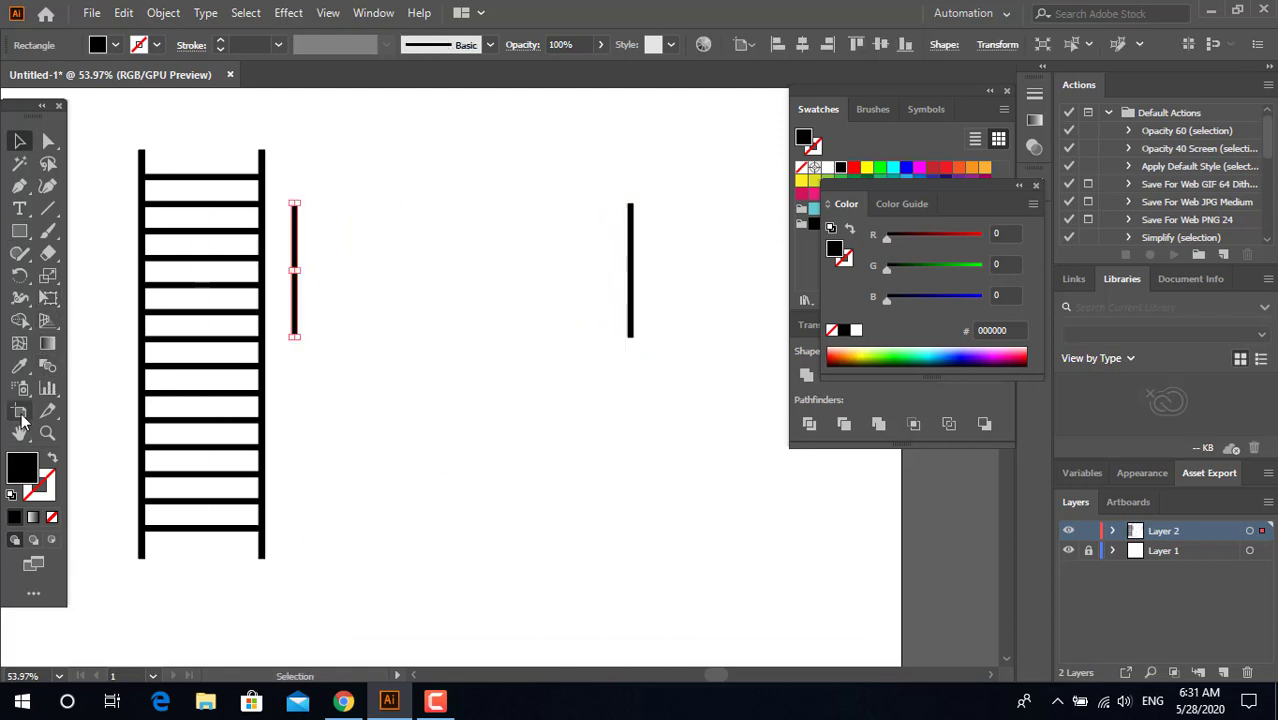
{"action": "left_click", "coordinate": [50, 366]}
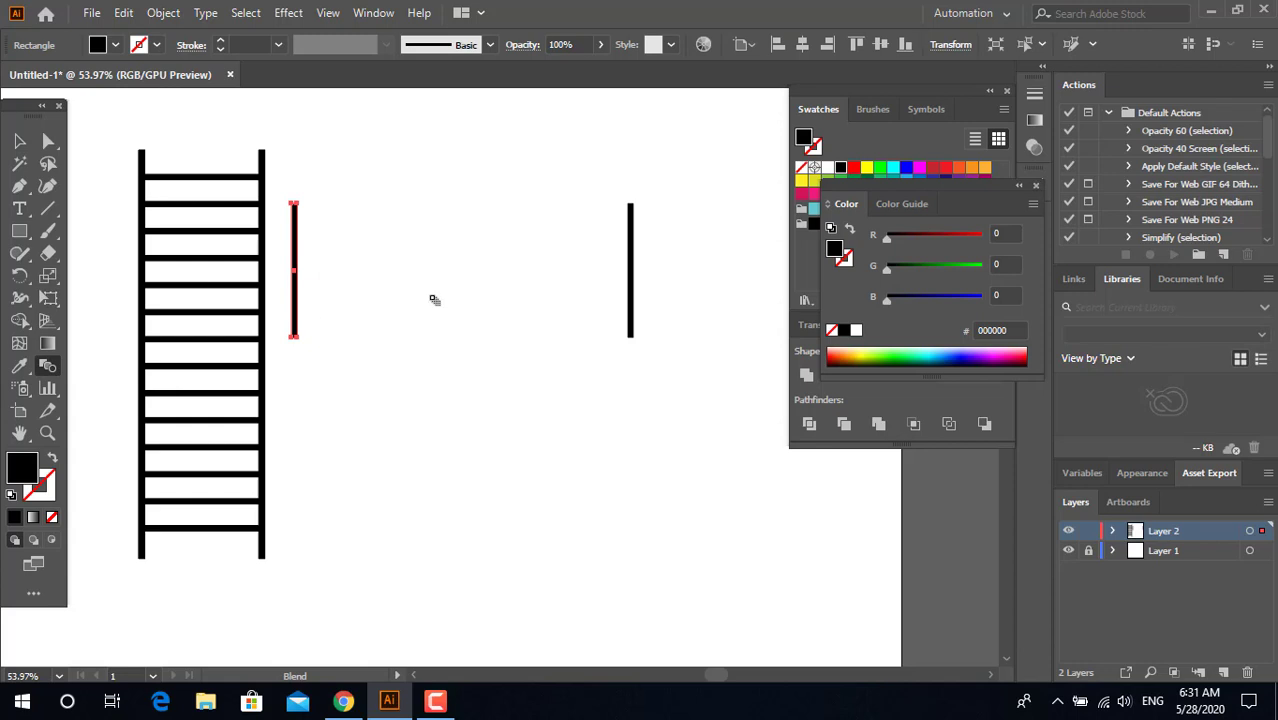
{"action": "left_click", "coordinate": [632, 303], "text": "alt"}
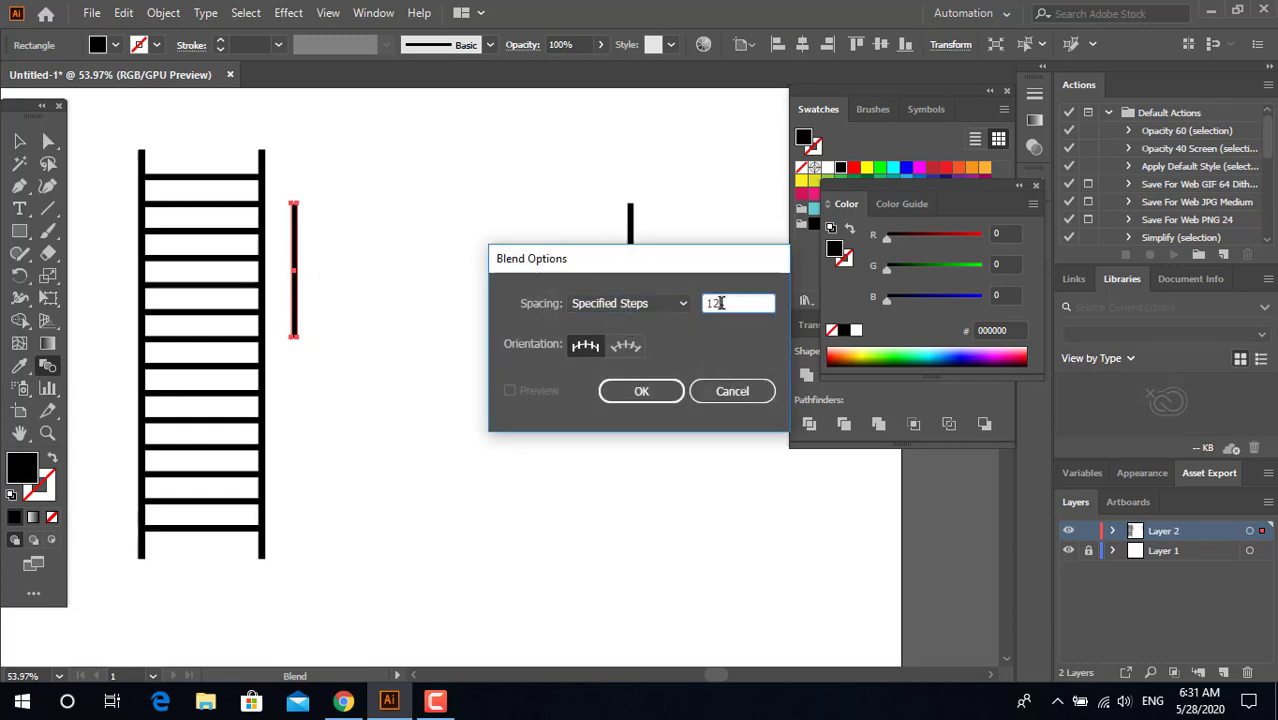
{"action": "type", "text": "24"}
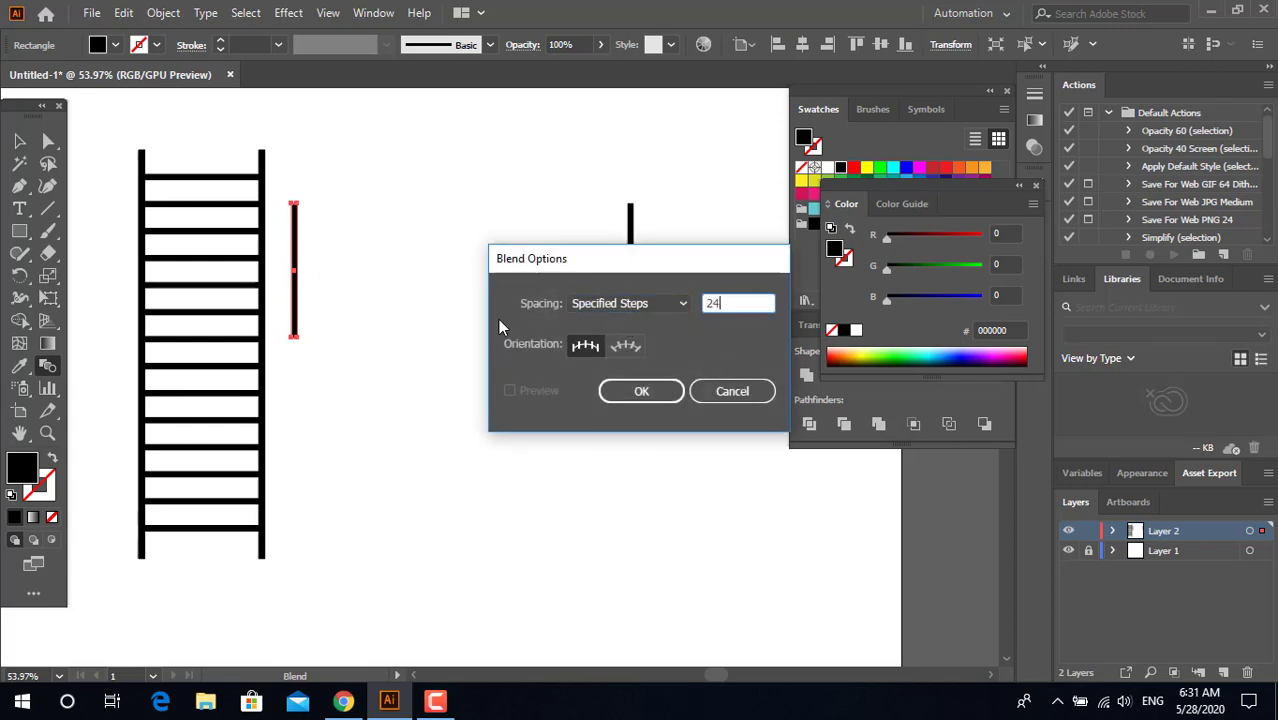
{"action": "left_click", "coordinate": [639, 389]}
{"action": "left_click", "coordinate": [17, 139]}
{"action": "left_click", "coordinate": [537, 474]}
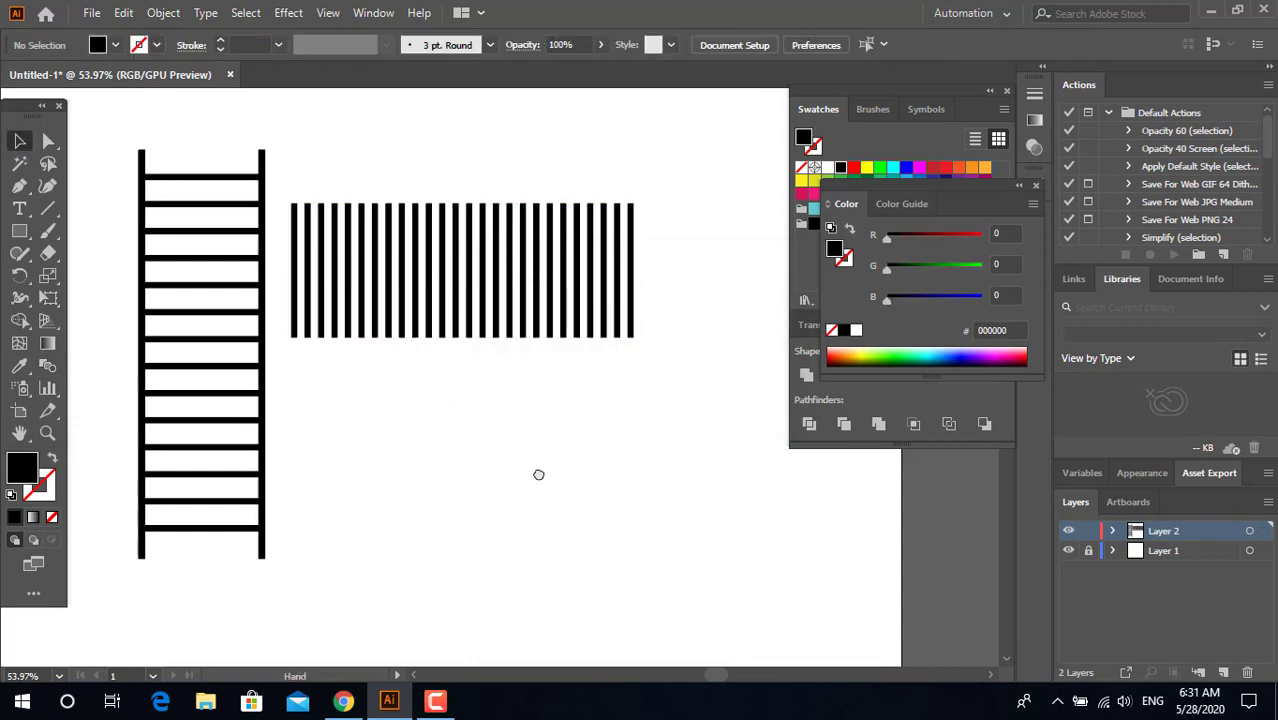
Step: Draw a thin black horizontal bar beneath the vertical stripes and place a copy straight below it
{"action": "scroll", "coordinate": [226, 333], "scroll_direction": "down", "scroll_amount": 1}
{"action": "left_click_drag", "start_coordinate": [334, 316], "coordinate": [468, 524]}
{"action": "key", "text": "v"}
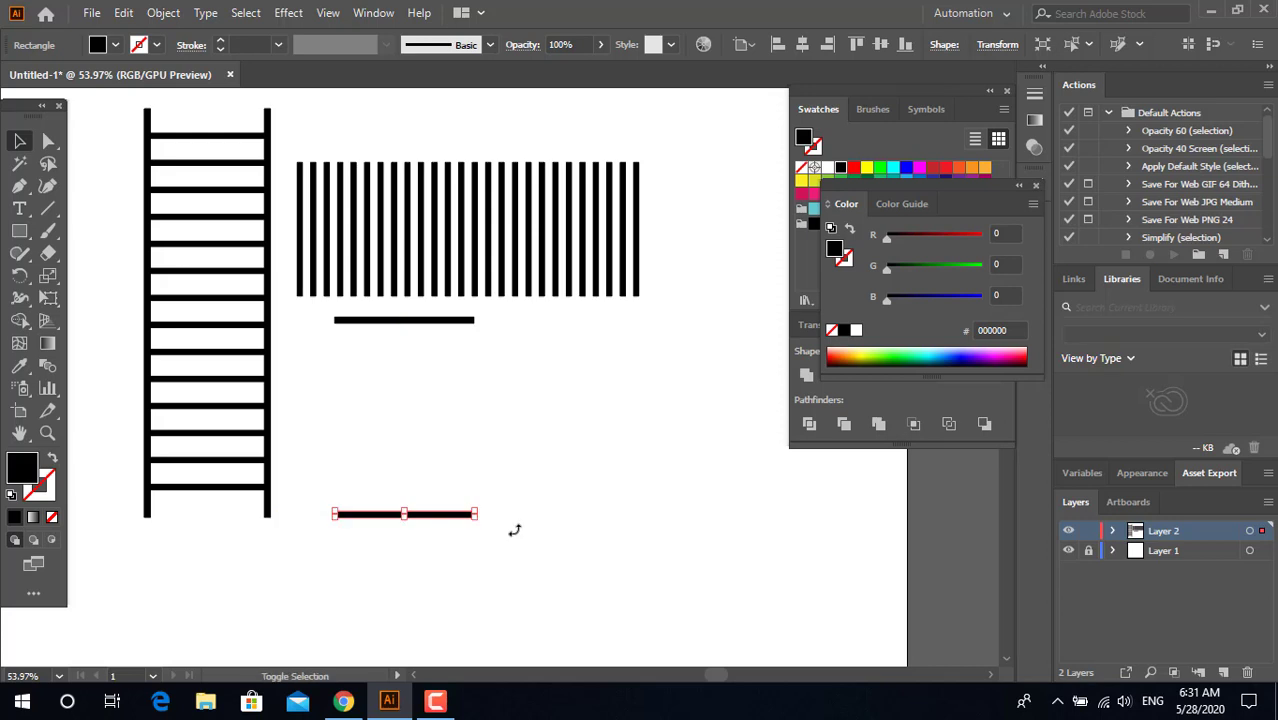
Step: Blend the two horizontal bars using Specified Steps spacing with 3 steps
{"action": "left_click", "coordinate": [362, 321]}
{"action": "left_click", "coordinate": [47, 367]}
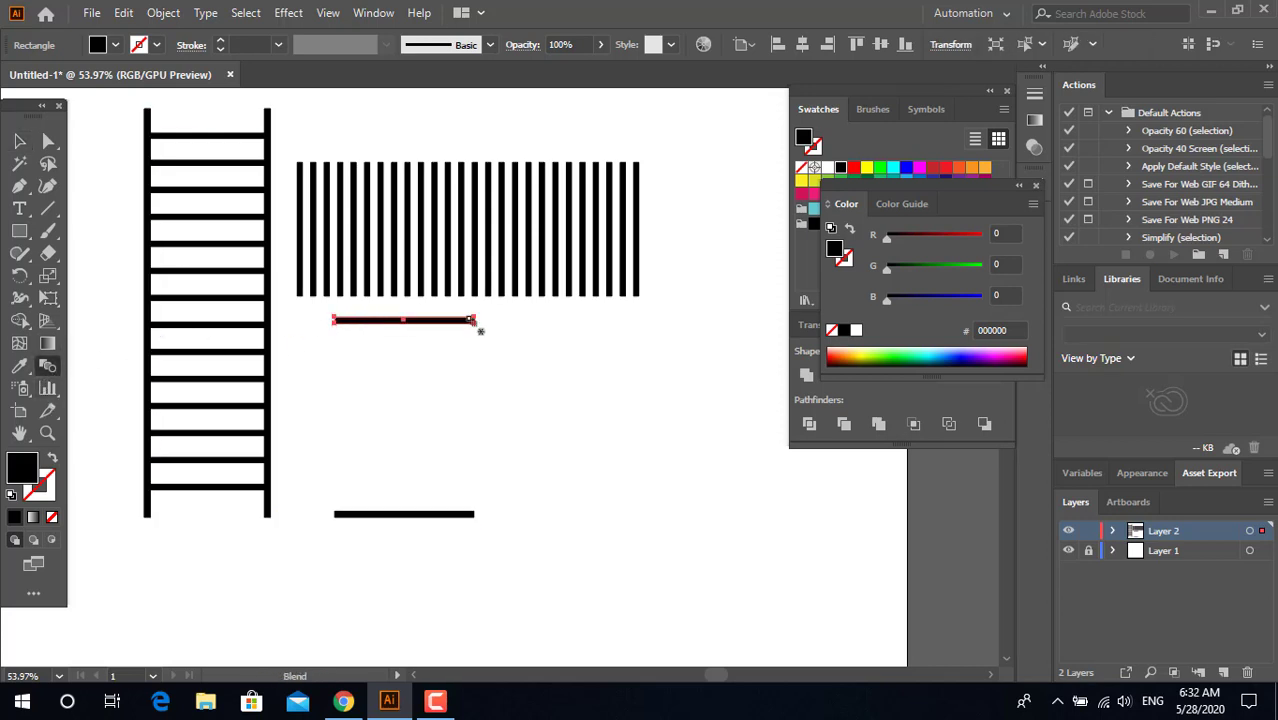
{"action": "left_click", "coordinate": [438, 519], "text": "alt"}
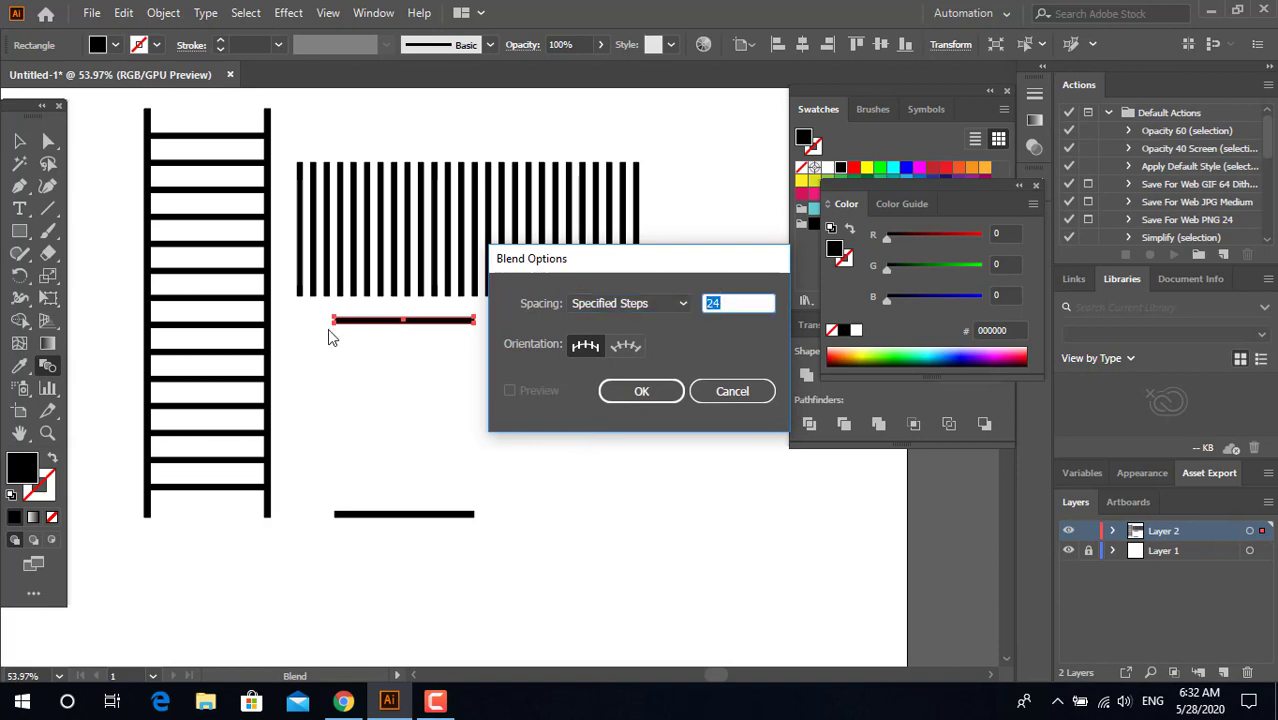
{"action": "type", "text": "3"}
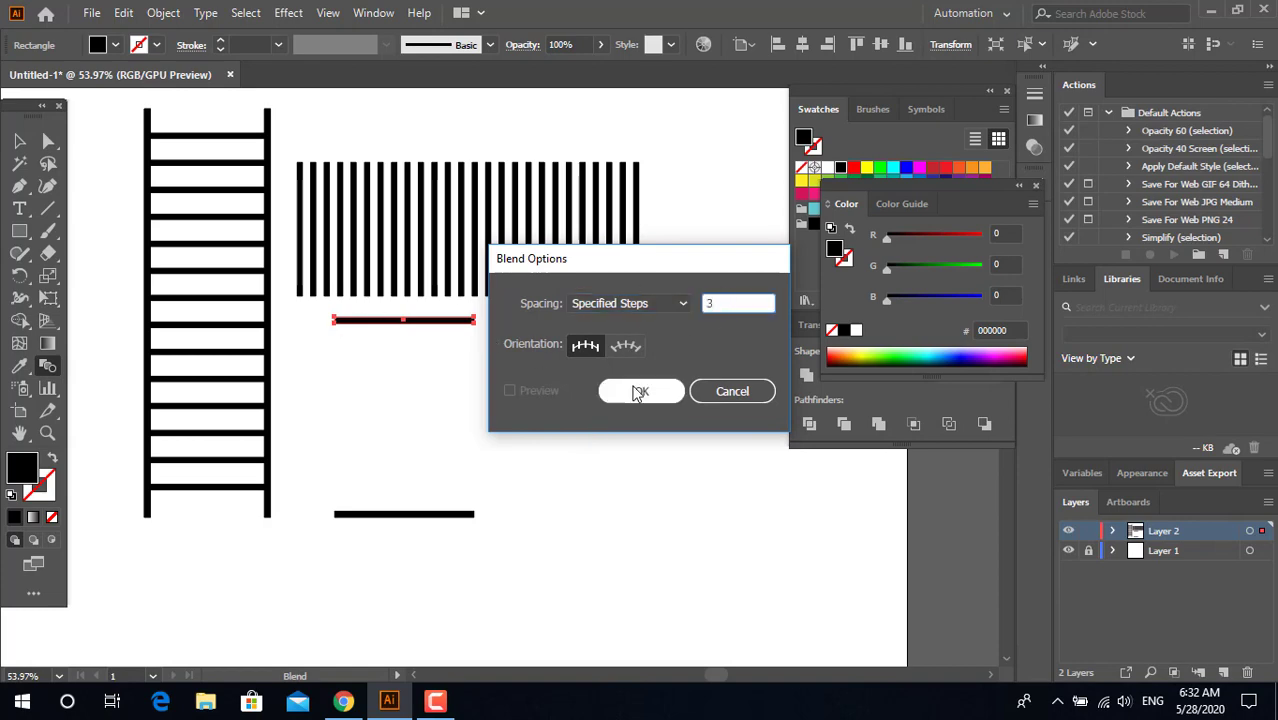
{"action": "left_click", "coordinate": [641, 391]}
{"action": "left_click", "coordinate": [22, 146]}
{"action": "left_click", "coordinate": [525, 416]}
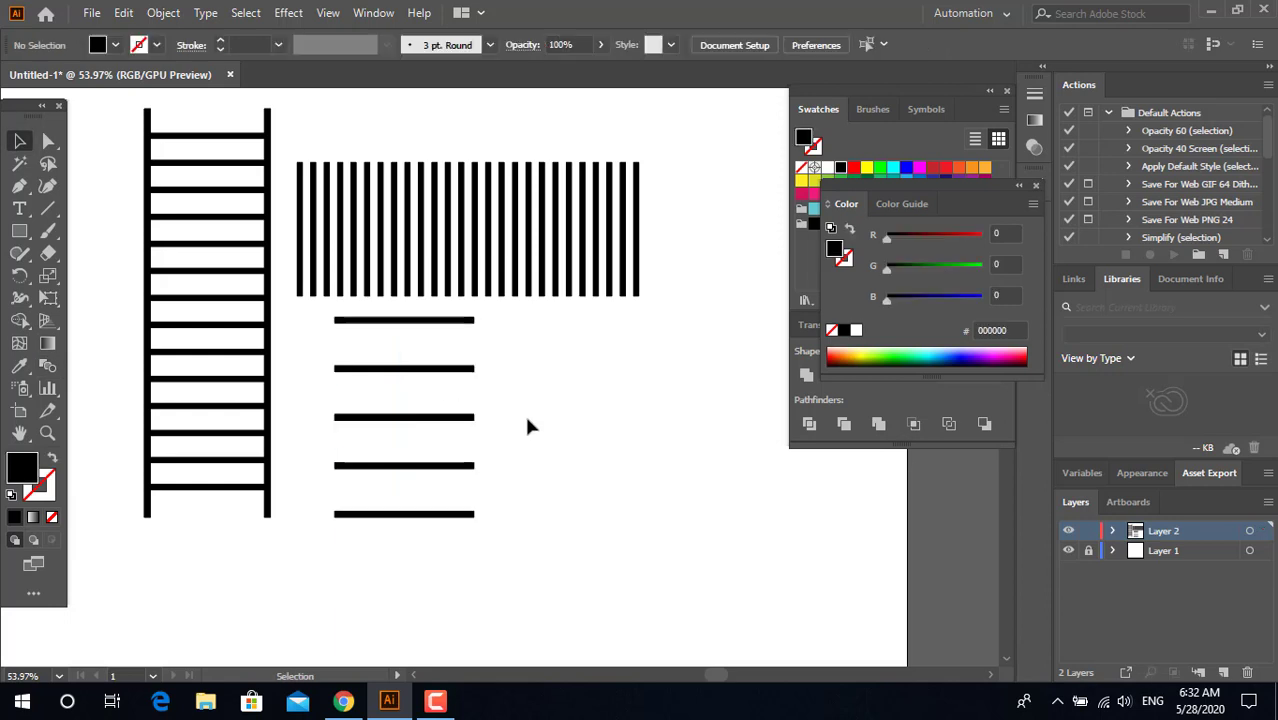
Step: Delete the ladder and both sets of blended bars from Layer 2
{"action": "left_click_drag", "start_coordinate": [551, 441], "coordinate": [552, 489]}
{"action": "key", "text": "z"}
{"action": "left_click", "coordinate": [22, 146]}
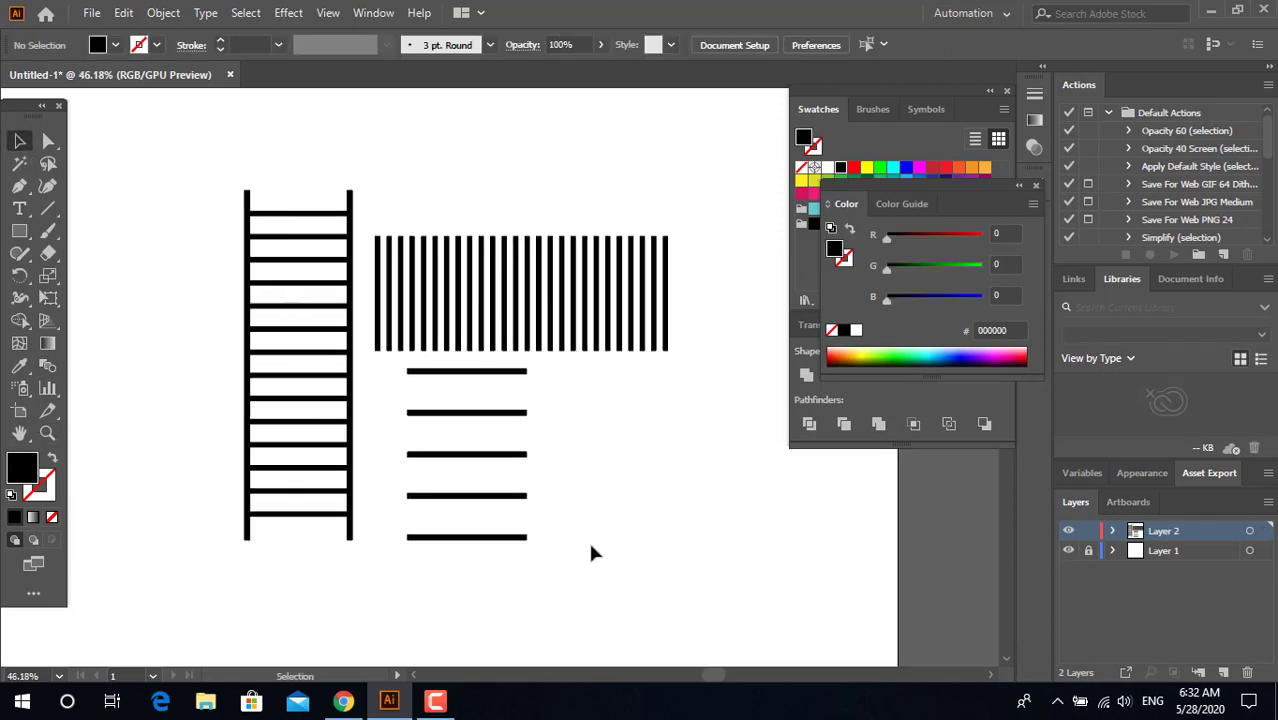
{"action": "key", "text": "ctrl+a"}
{"action": "key", "text": "Delete"}
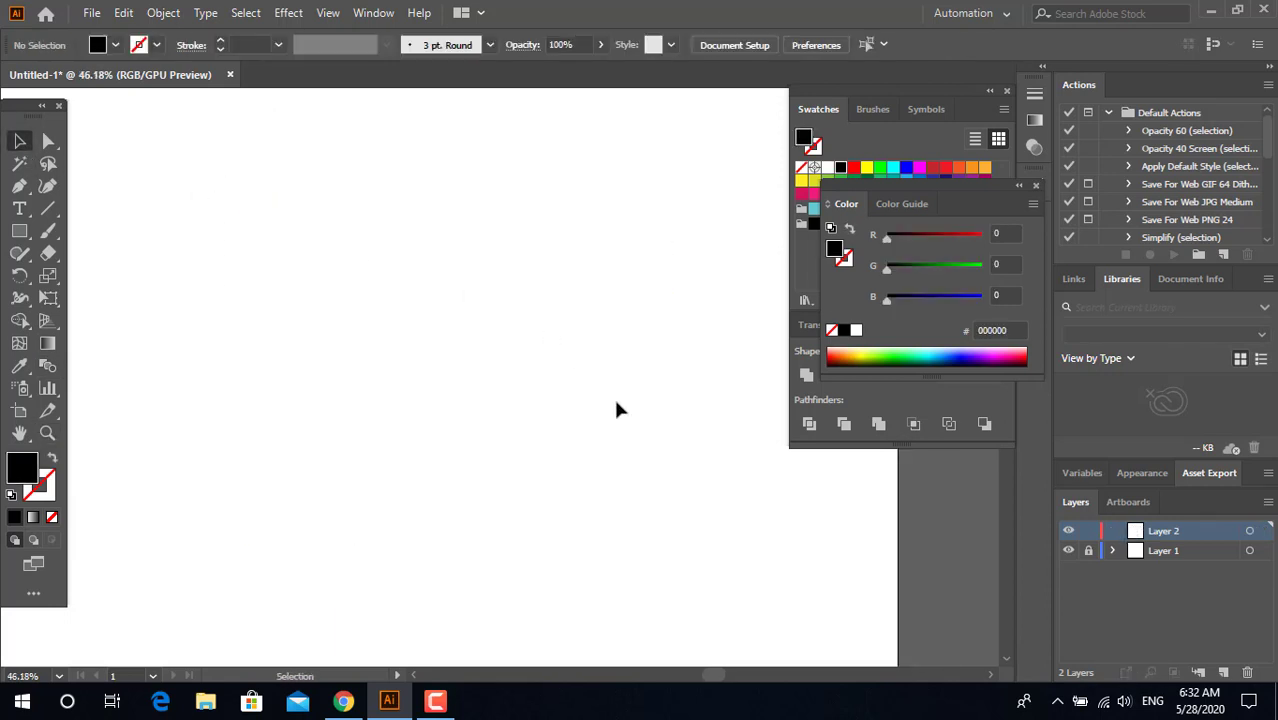
Step: Draw a tall black rectangle on the empty artboard, left of centre and covering most of the artboard's height
{"action": "key", "text": "z"}
{"action": "left_click_drag", "start_coordinate": [452, 352], "coordinate": [505, 272]}
{"action": "left_click_drag", "start_coordinate": [496, 270], "coordinate": [438, 414]}
{"action": "left_click", "coordinate": [26, 235]}
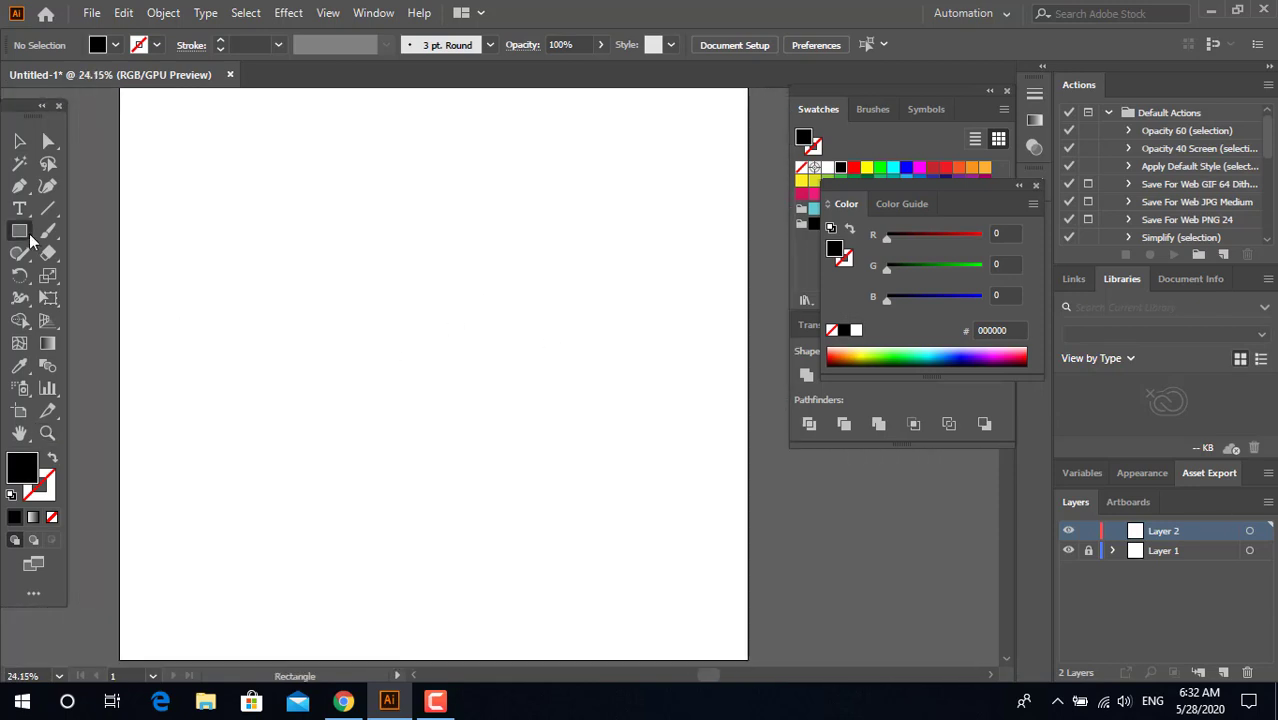
{"action": "left_click_drag", "start_coordinate": [270, 124], "coordinate": [446, 540]}
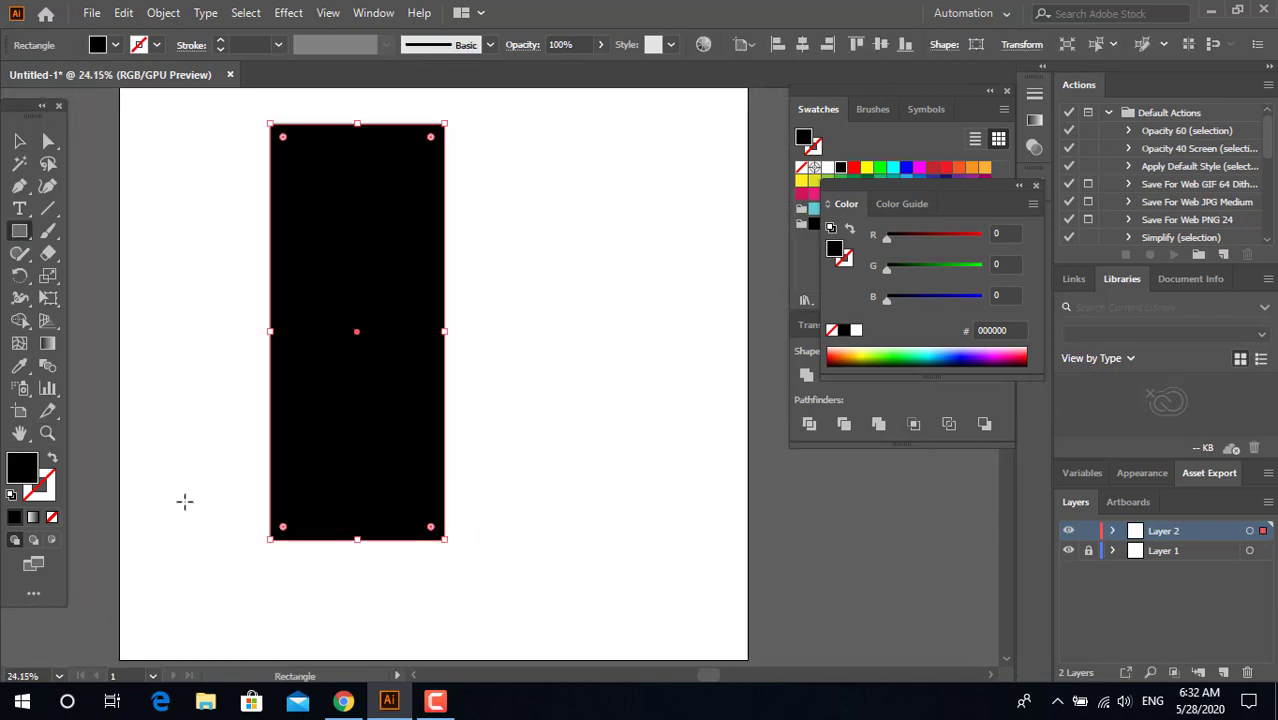
Step: Fill the tall rectangle with the light cream colour F9E1AF
{"action": "double_click", "coordinate": [33, 475]}
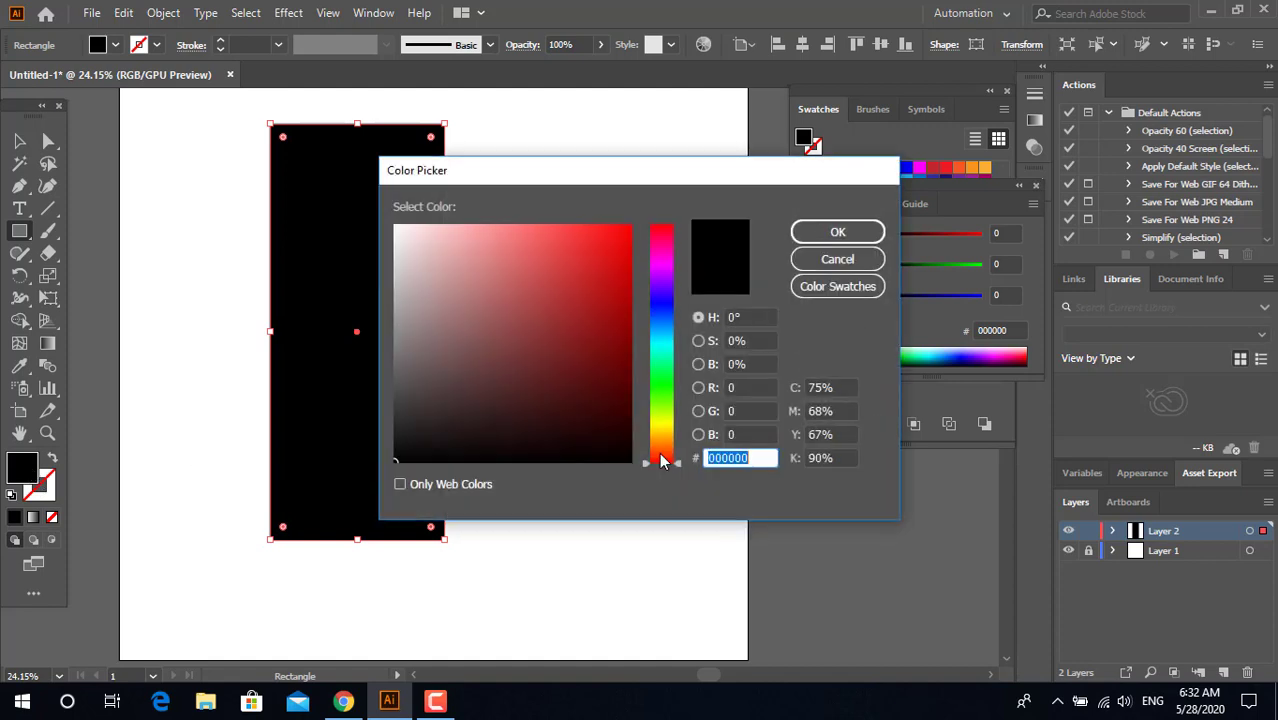
{"action": "left_click_drag", "start_coordinate": [662, 460], "coordinate": [663, 438]}
{"action": "left_click", "coordinate": [465, 229]}
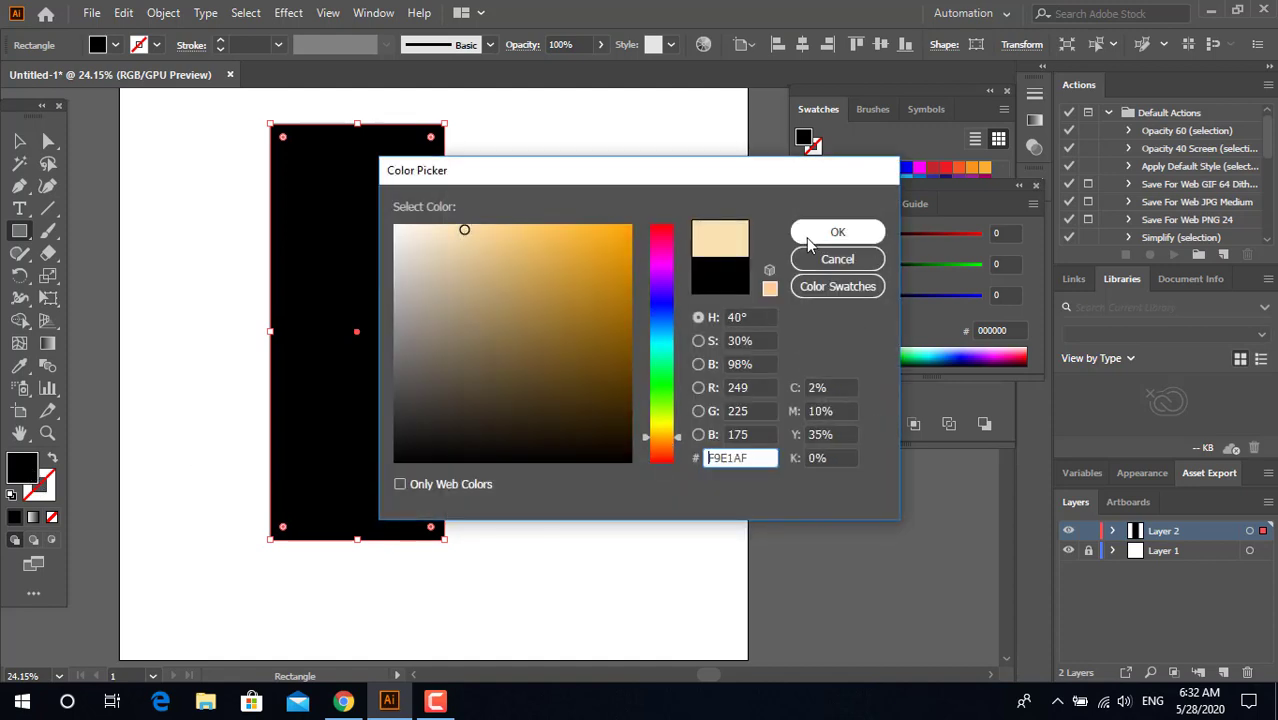
{"action": "left_click", "coordinate": [837, 232]}
{"action": "key", "text": "v"}
{"action": "left_click", "coordinate": [558, 425]}
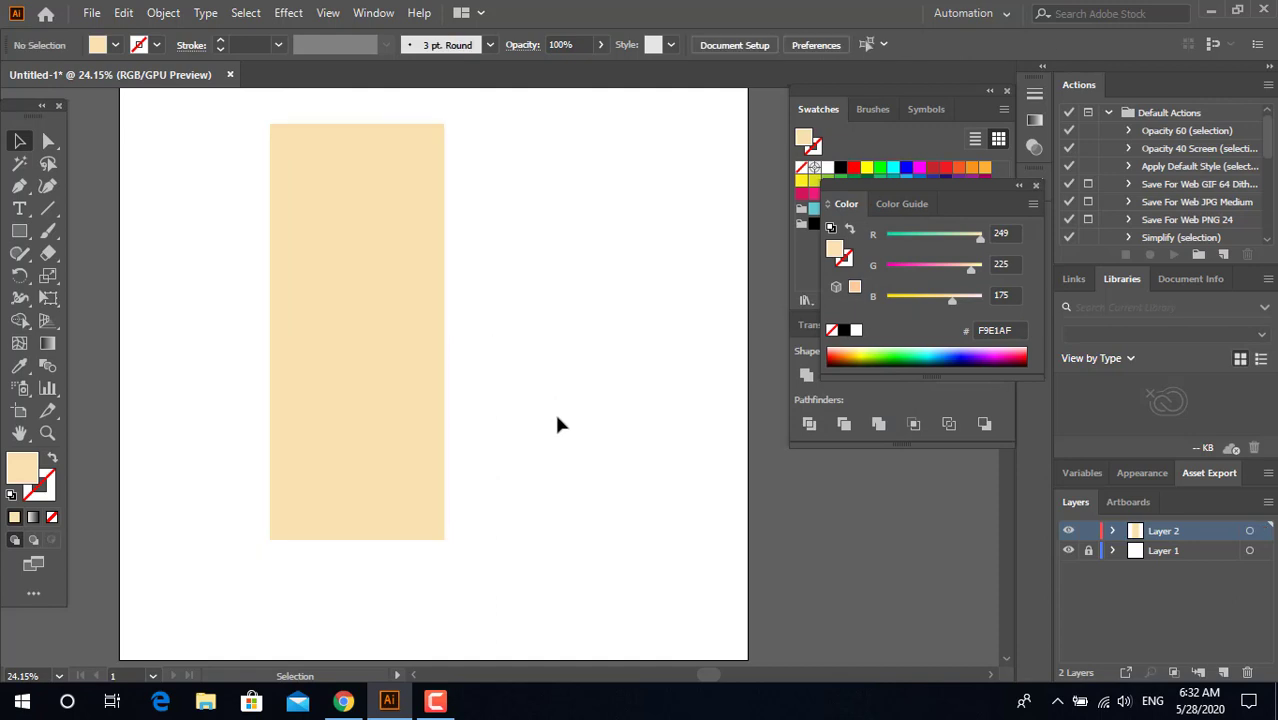
Step: Change the tall rectangle's fill to the light peach colour F4D1A2
{"action": "left_click_drag", "start_coordinate": [557, 416], "coordinate": [514, 431]}
{"action": "left_click", "coordinate": [359, 392]}
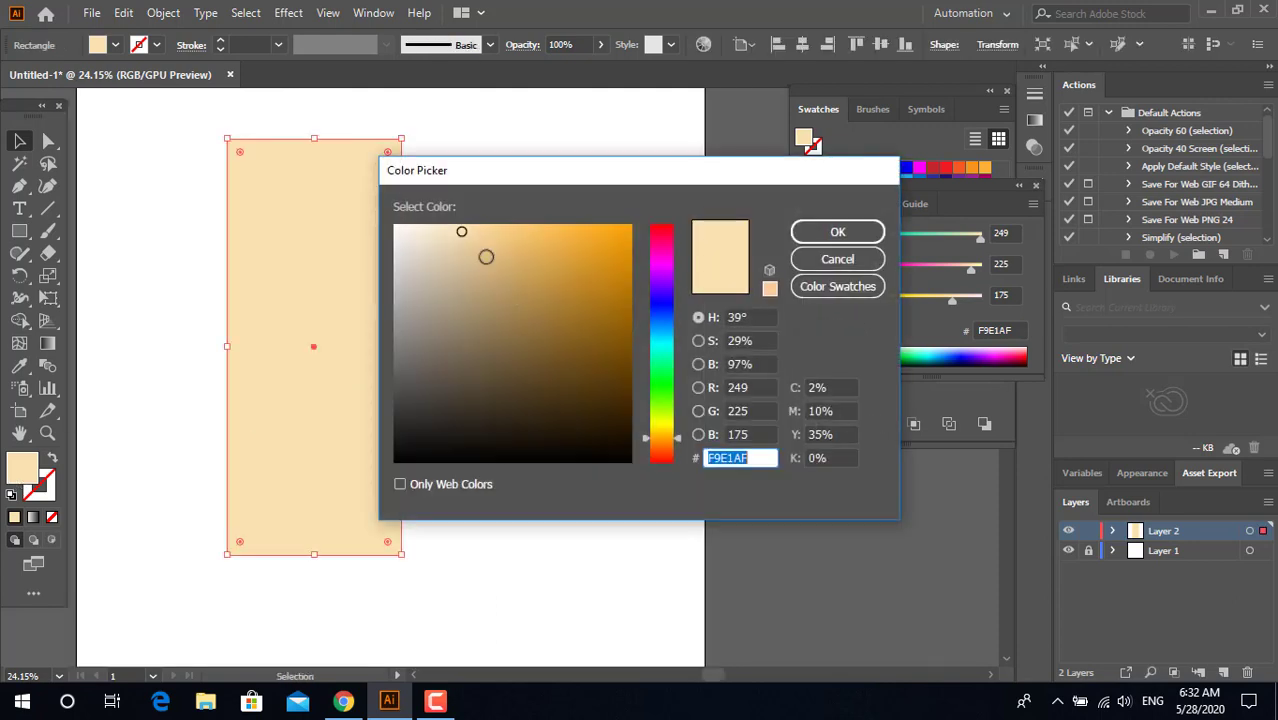
{"action": "left_click", "coordinate": [476, 236]}
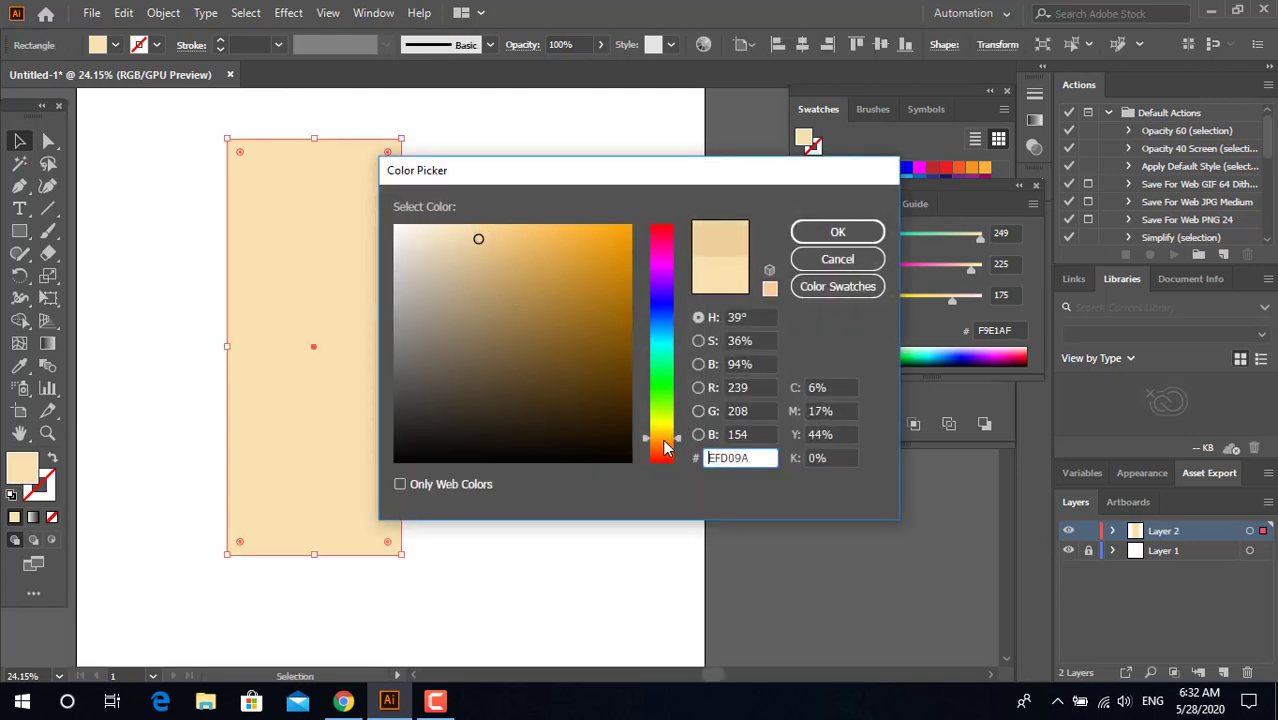
{"action": "left_click_drag", "start_coordinate": [663, 441], "coordinate": [663, 443]}
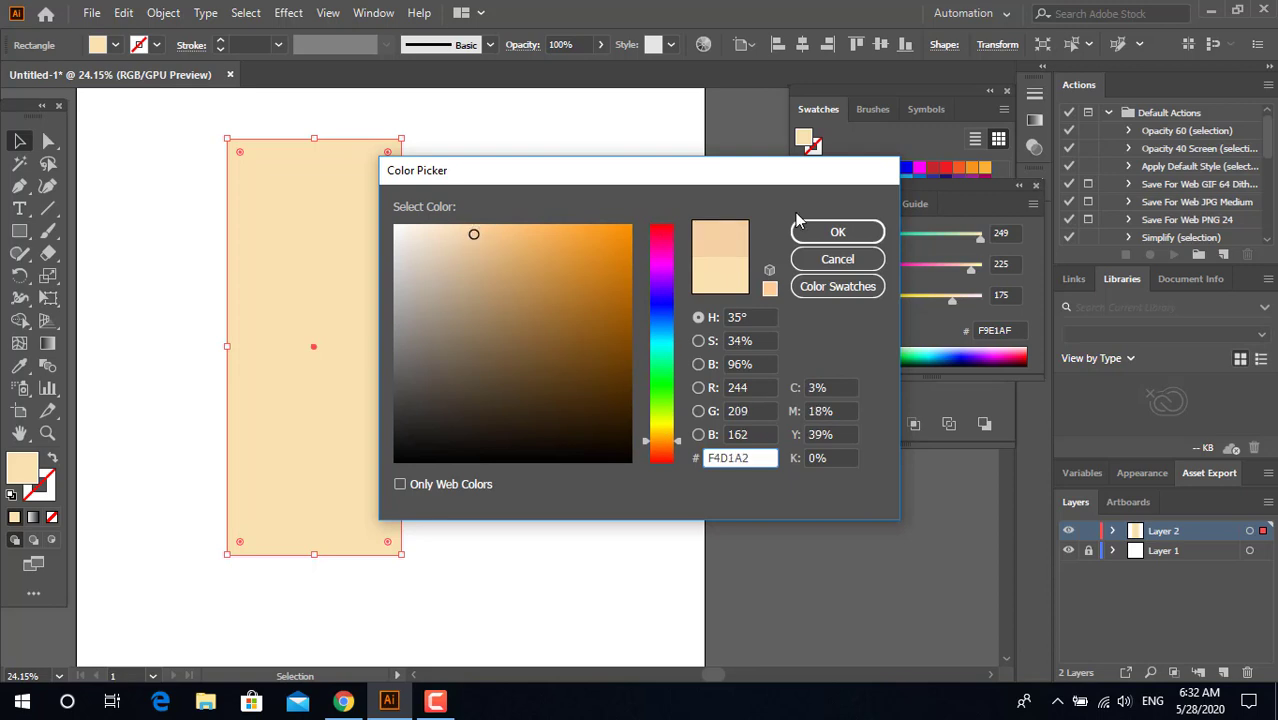
{"action": "left_click", "coordinate": [812, 231]}
{"action": "left_click", "coordinate": [572, 334]}
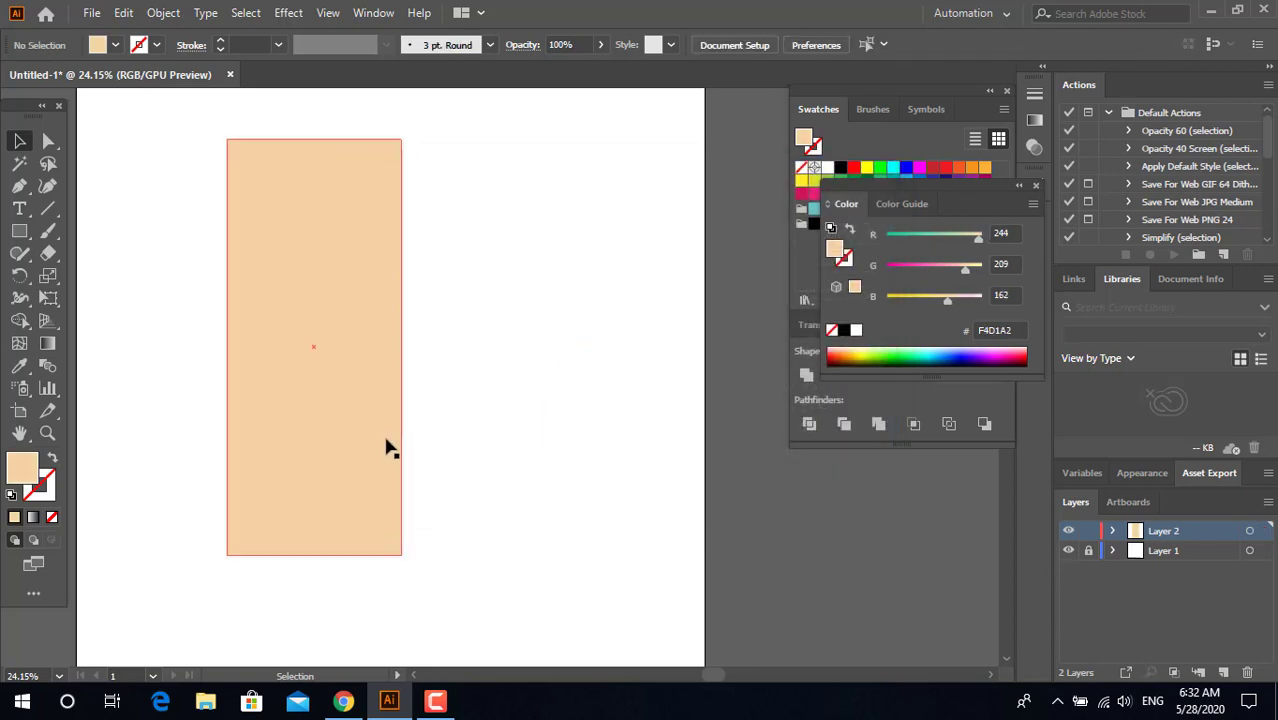
Step: Place a narrower copy of the tall rectangle flush against its right edge and fill it with the darker orange E8A879
{"action": "left_click_drag", "start_coordinate": [390, 449], "coordinate": [564, 449]}
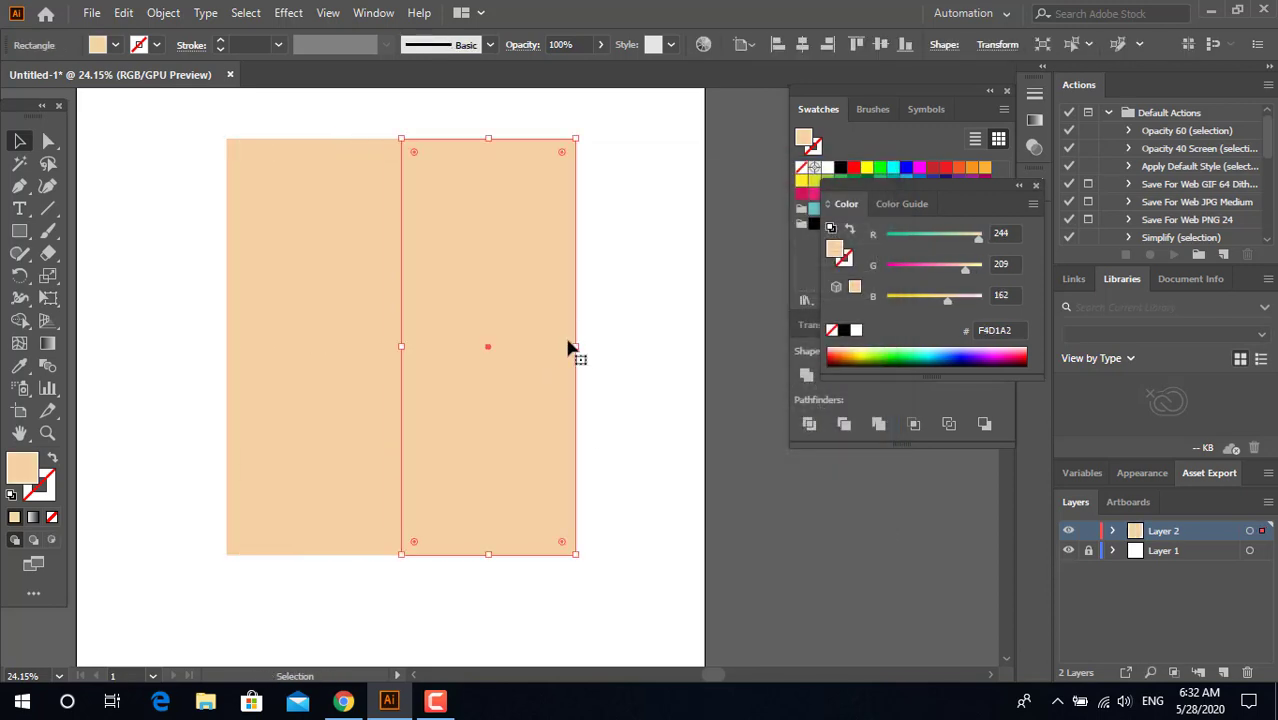
{"action": "left_click_drag", "start_coordinate": [567, 342], "coordinate": [527, 349]}
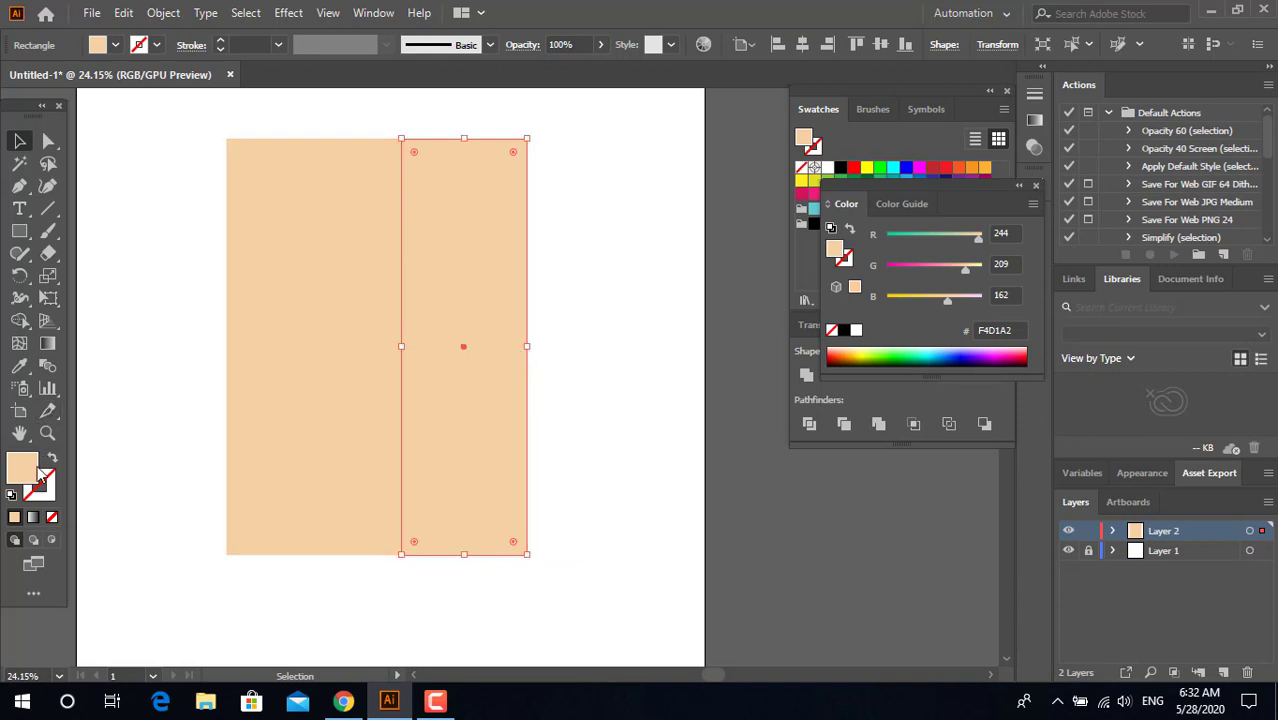
{"action": "left_click_drag", "start_coordinate": [484, 240], "coordinate": [505, 245]}
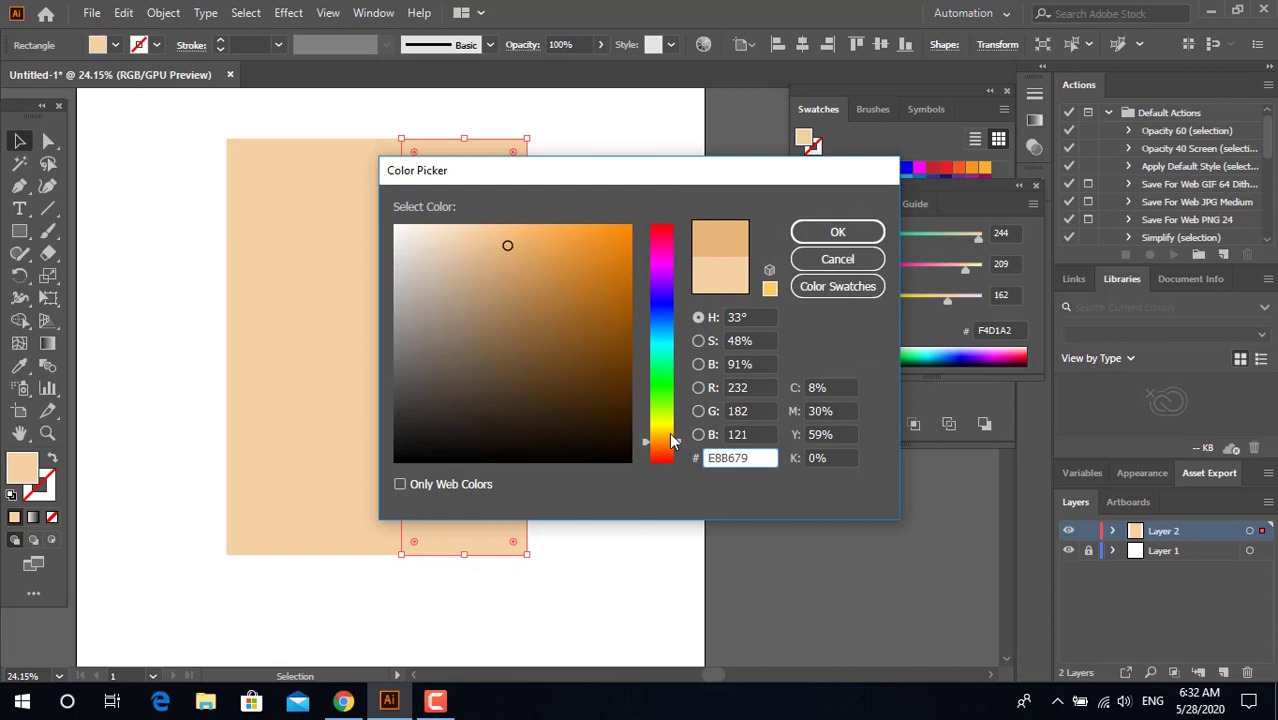
{"action": "left_click_drag", "start_coordinate": [667, 446], "coordinate": [668, 448]}
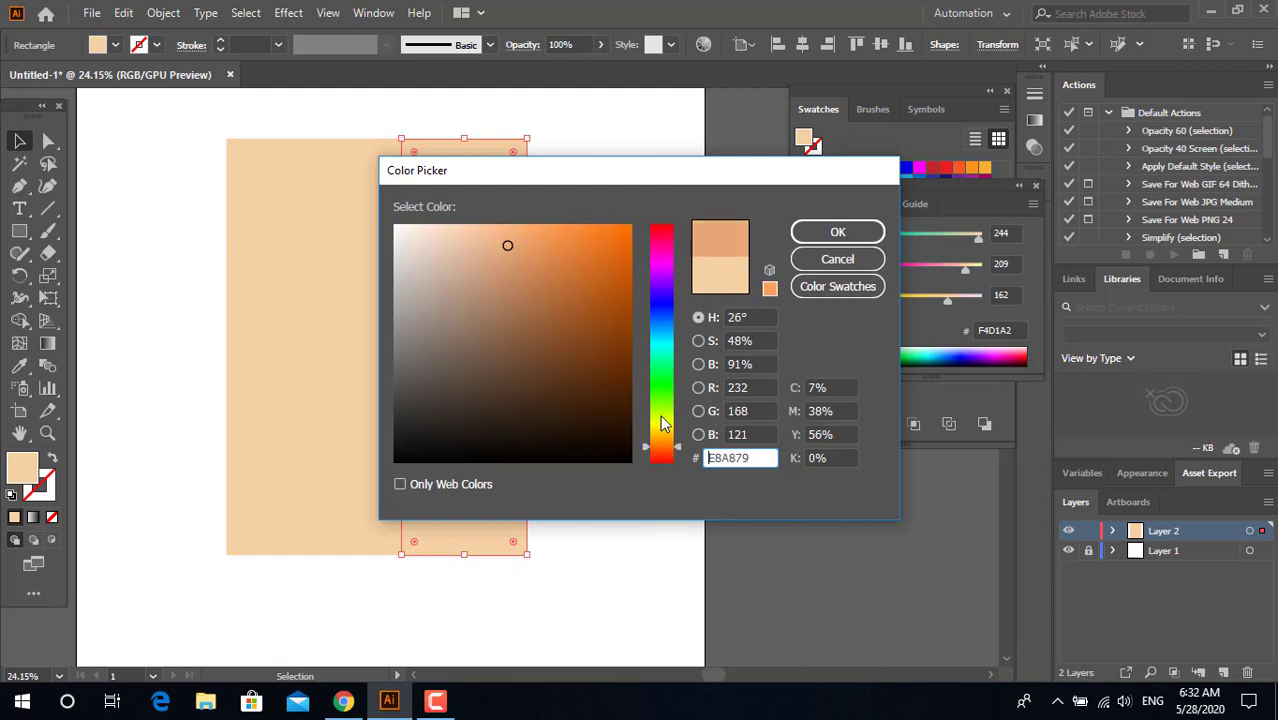
{"action": "left_click", "coordinate": [812, 231]}
{"action": "left_click", "coordinate": [600, 366]}
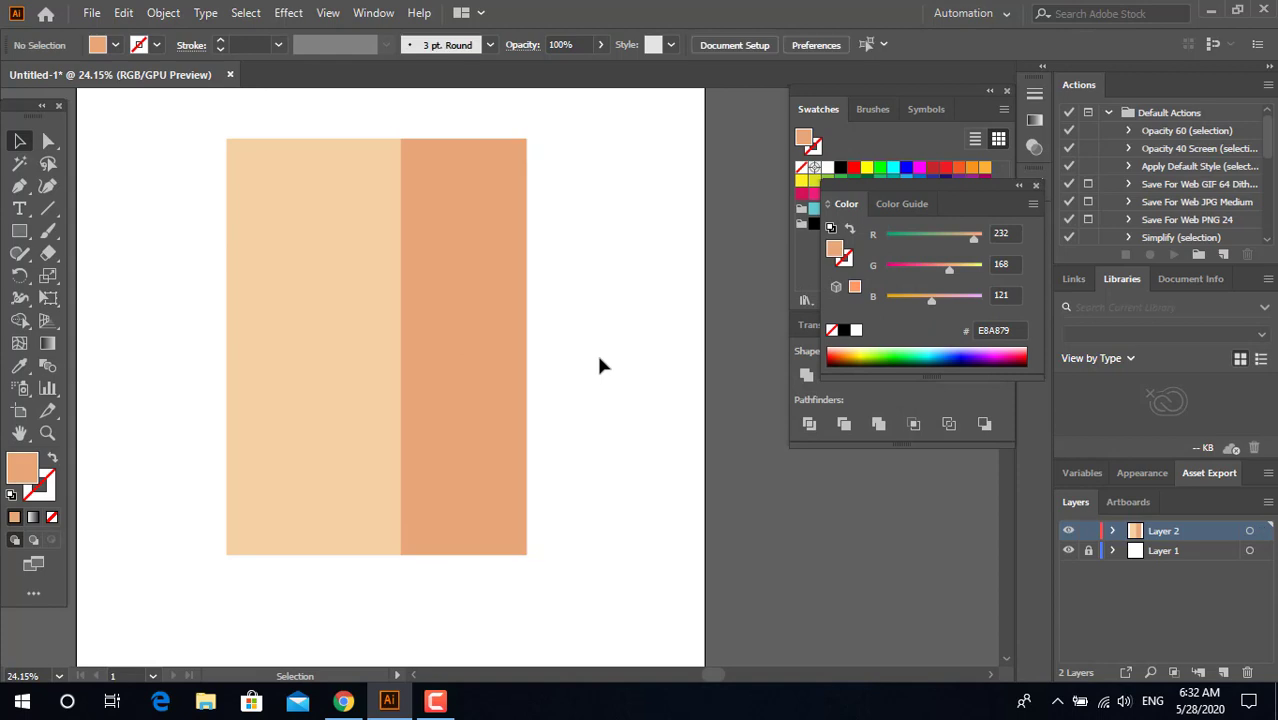
Step: Draw a thin horizontal rectangle across the top of the light rectangle, extending past its left edge, and fill it with green 33C455
{"action": "left_click", "coordinate": [19, 231]}
{"action": "left_click_drag", "start_coordinate": [401, 139], "coordinate": [180, 177]}
{"action": "double_click", "coordinate": [22, 467]}
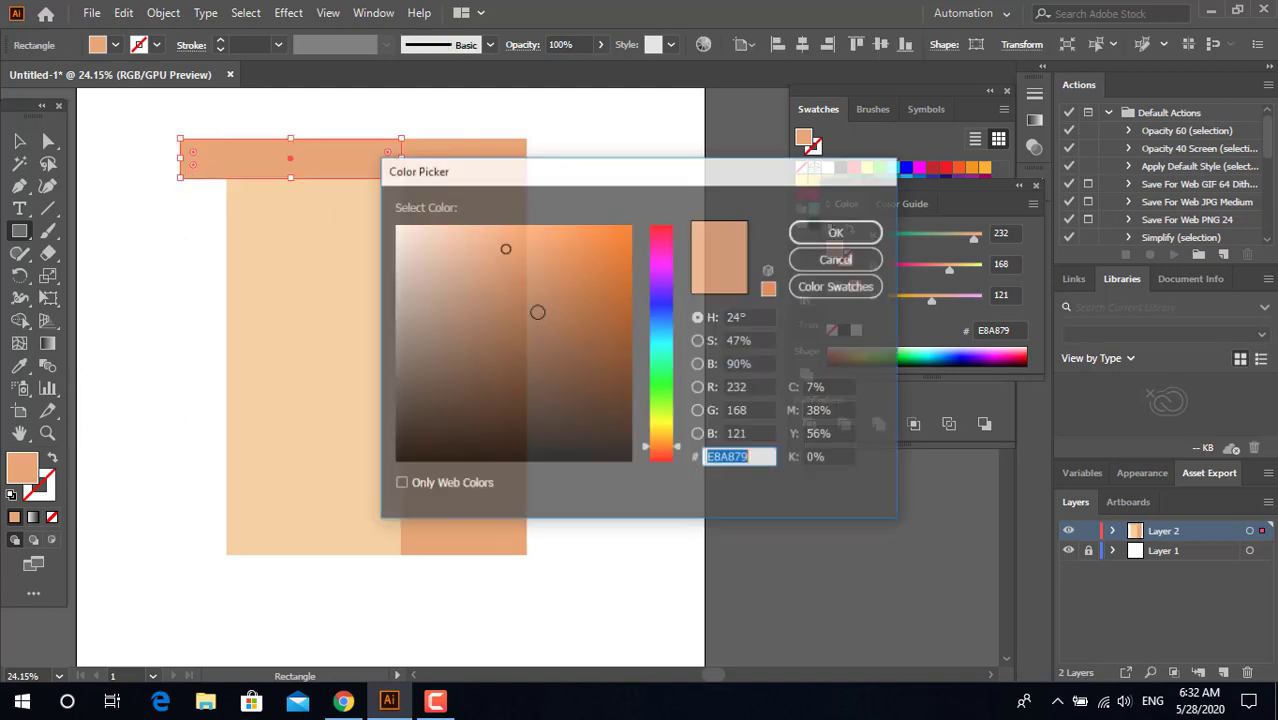
{"action": "left_click_drag", "start_coordinate": [668, 428], "coordinate": [668, 402]}
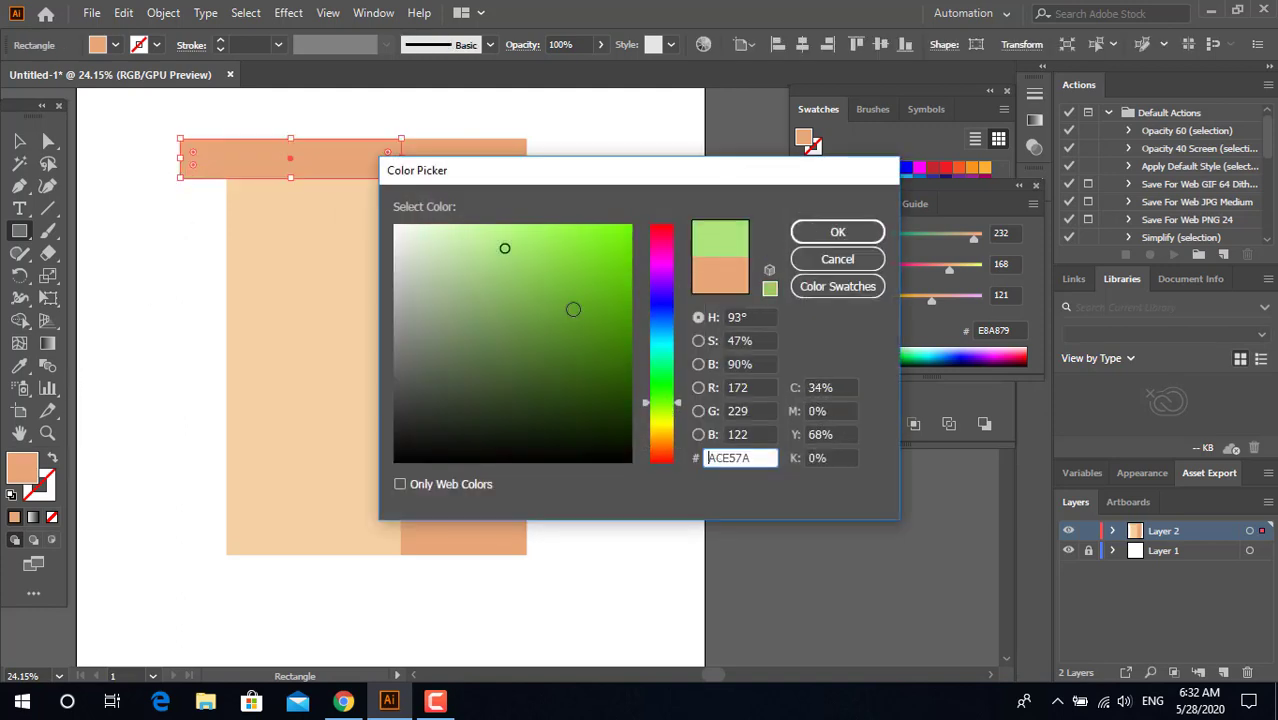
{"action": "left_click", "coordinate": [547, 294]}
{"action": "left_click_drag", "start_coordinate": [582, 289], "coordinate": [571, 277]}
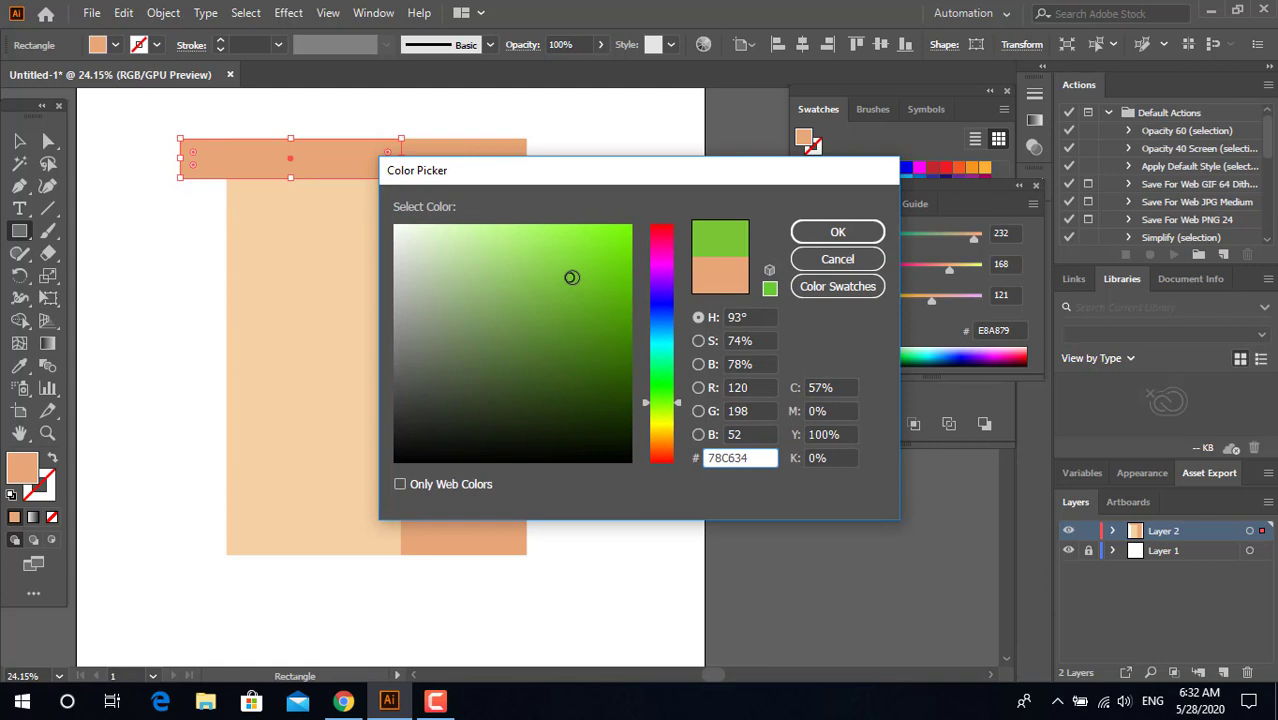
{"action": "left_click", "coordinate": [660, 376]}
{"action": "left_click", "coordinate": [818, 233]}
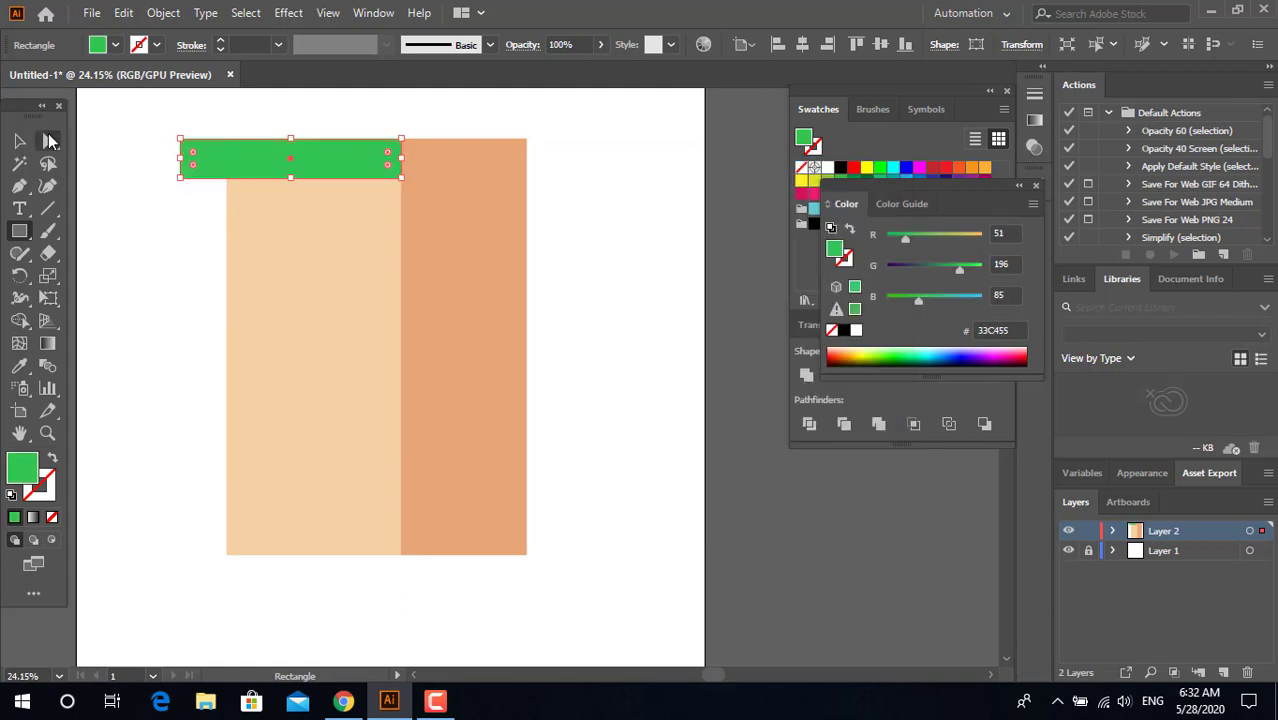
{"action": "left_click", "coordinate": [19, 141]}
{"action": "left_click", "coordinate": [128, 164]}
{"action": "left_click", "coordinate": [190, 162]}
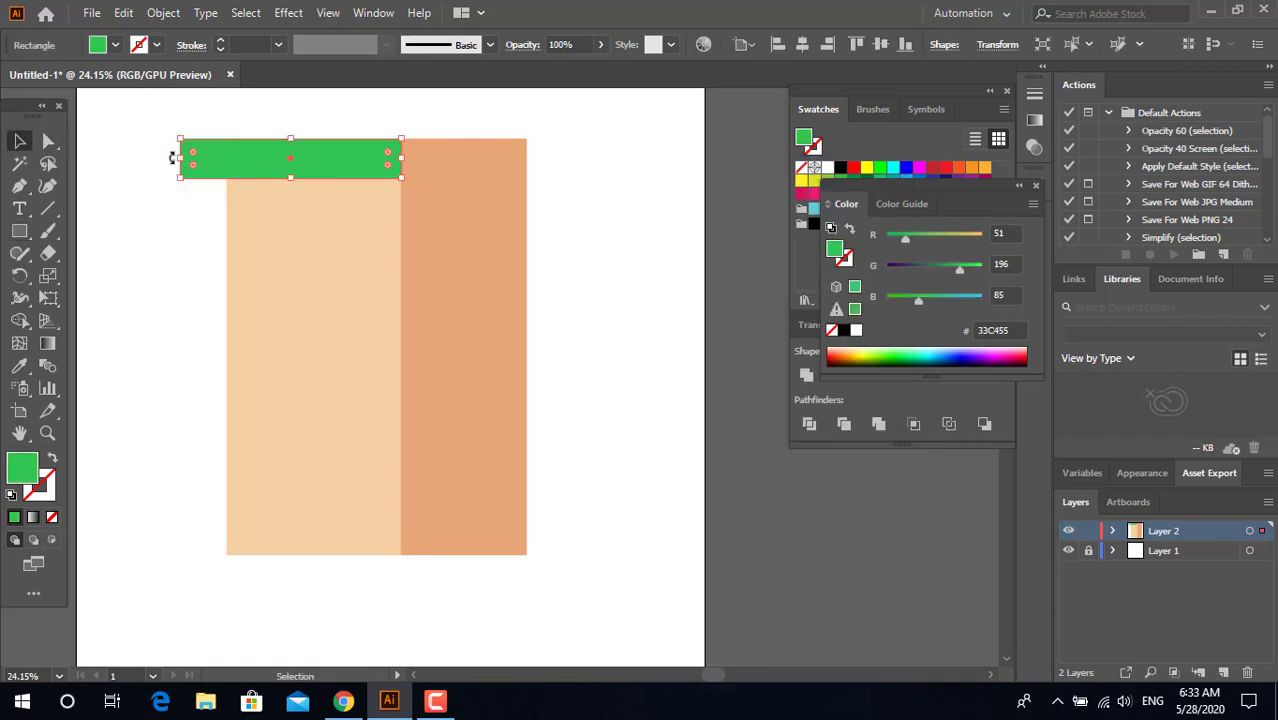
Step: Shorten the green strip's outer overhang and place a copy across the top of the dark orange rectangle, narrowed to a matching overhang
{"action": "left_click_drag", "start_coordinate": [181, 160], "coordinate": [200, 163]}
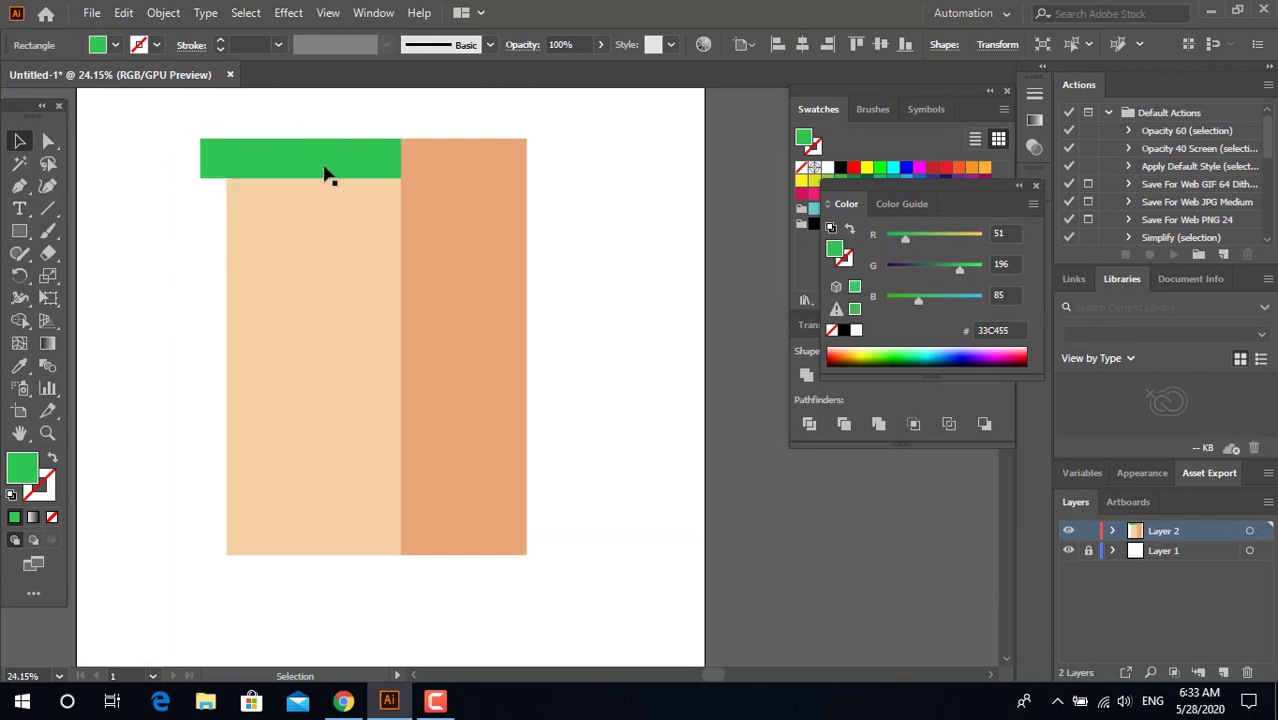
{"action": "left_click_drag", "start_coordinate": [328, 174], "coordinate": [588, 238]}
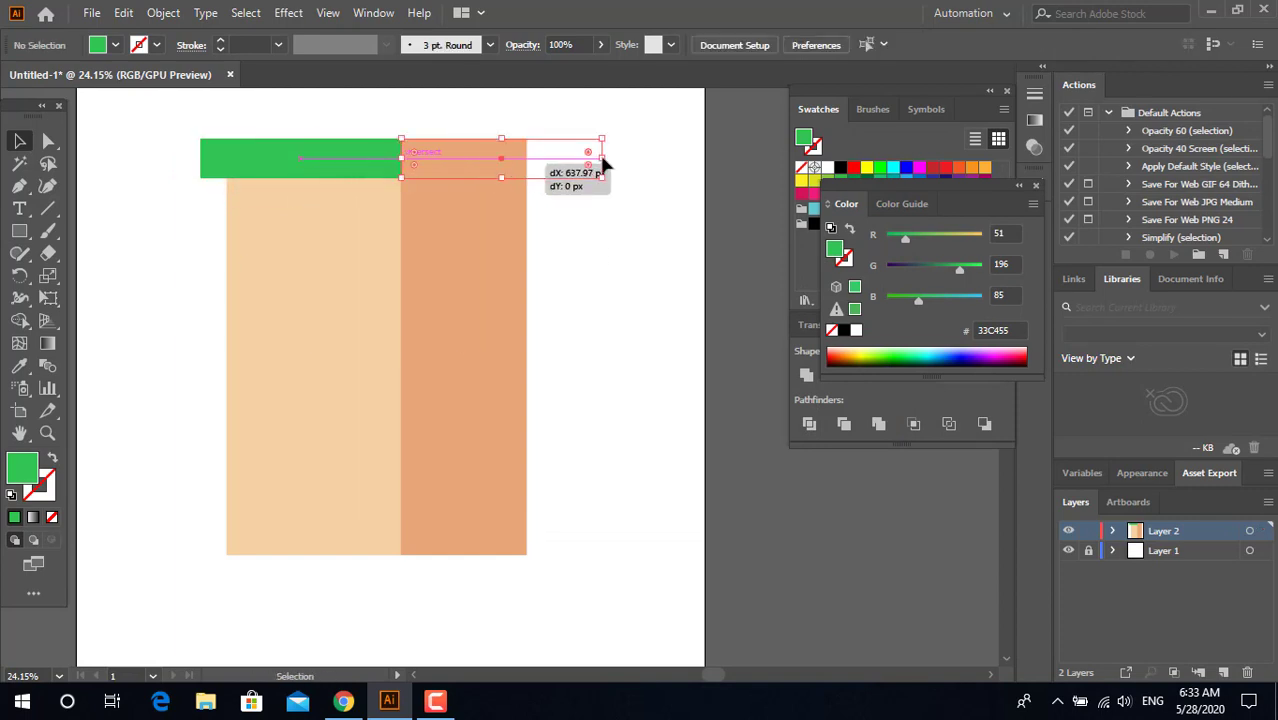
{"action": "left_click", "coordinate": [630, 195]}
{"action": "left_click_drag", "start_coordinate": [603, 163], "coordinate": [551, 158]}
Step: Fill the strip above the dark orange rectangle with the darker green 2C9941
{"action": "double_click", "coordinate": [25, 463]}
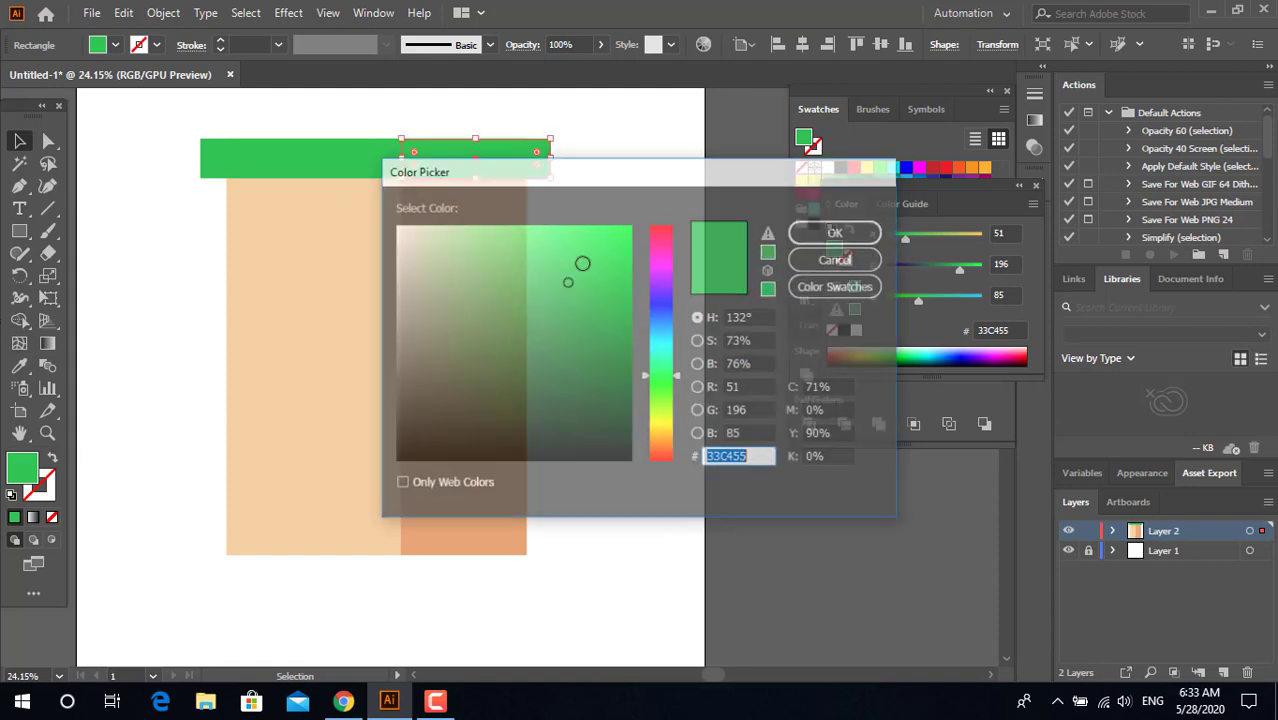
{"action": "left_click", "coordinate": [563, 317]}
{"action": "left_click", "coordinate": [841, 233]}
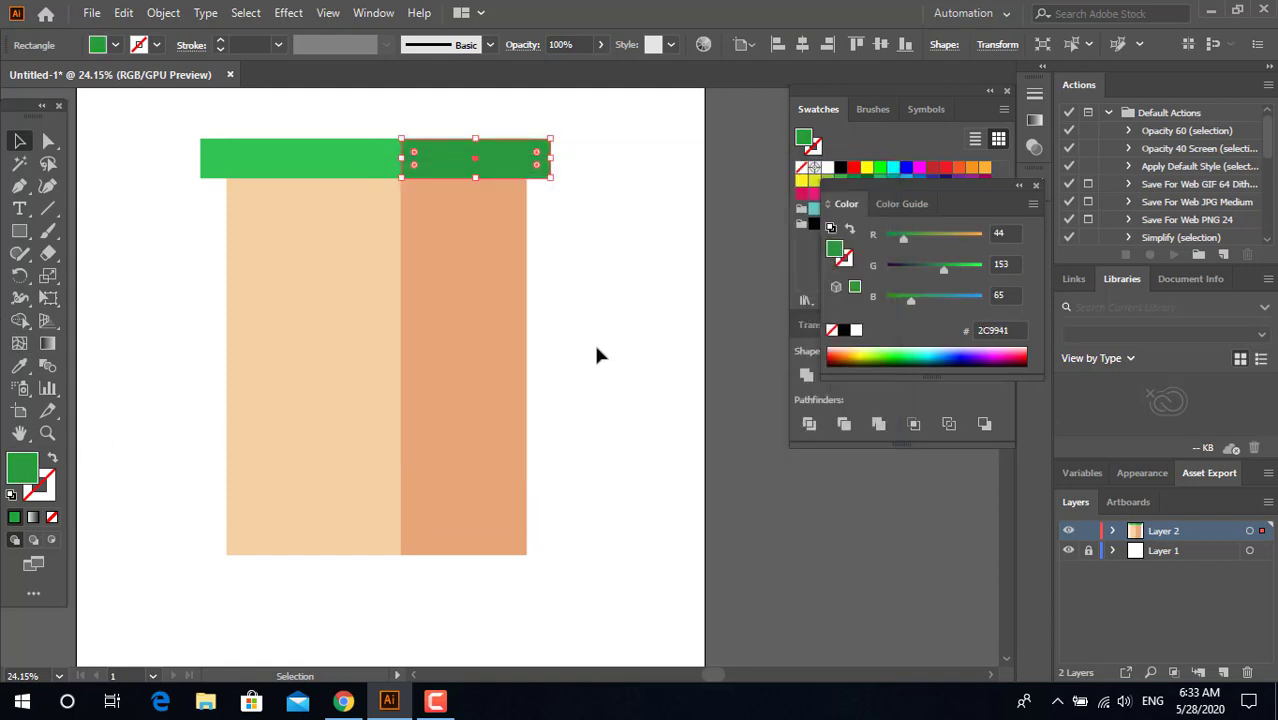
{"action": "left_click", "coordinate": [594, 342]}
Step: Group the two green strips, and group the two tall rectangles beneath them separately
{"action": "key", "text": "z"}
{"action": "left_click_drag", "start_coordinate": [593, 296], "coordinate": [488, 370]}
{"action": "mouse_move", "coordinate": [488, 370]}
{"action": "left_mouse_down"}
{"action": "mouse_move", "coordinate": [454, 386]}
{"action": "mouse_move", "coordinate": [494, 388]}
{"action": "left_mouse_up"}
{"action": "left_click_drag", "start_coordinate": [494, 388], "coordinate": [482, 424]}
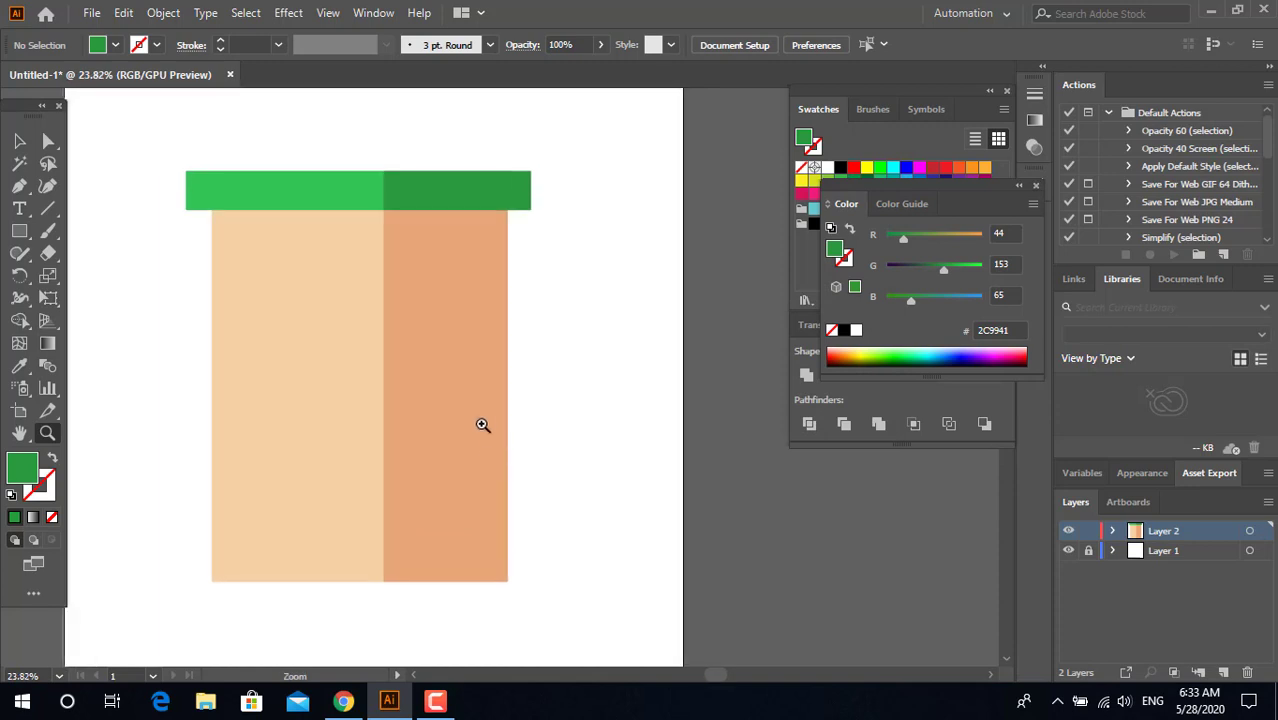
{"action": "left_click", "coordinate": [25, 141]}
{"action": "left_click", "coordinate": [442, 185]}
{"action": "left_click", "coordinate": [362, 203], "text": "shift"}
{"action": "right_click", "coordinate": [484, 203]}
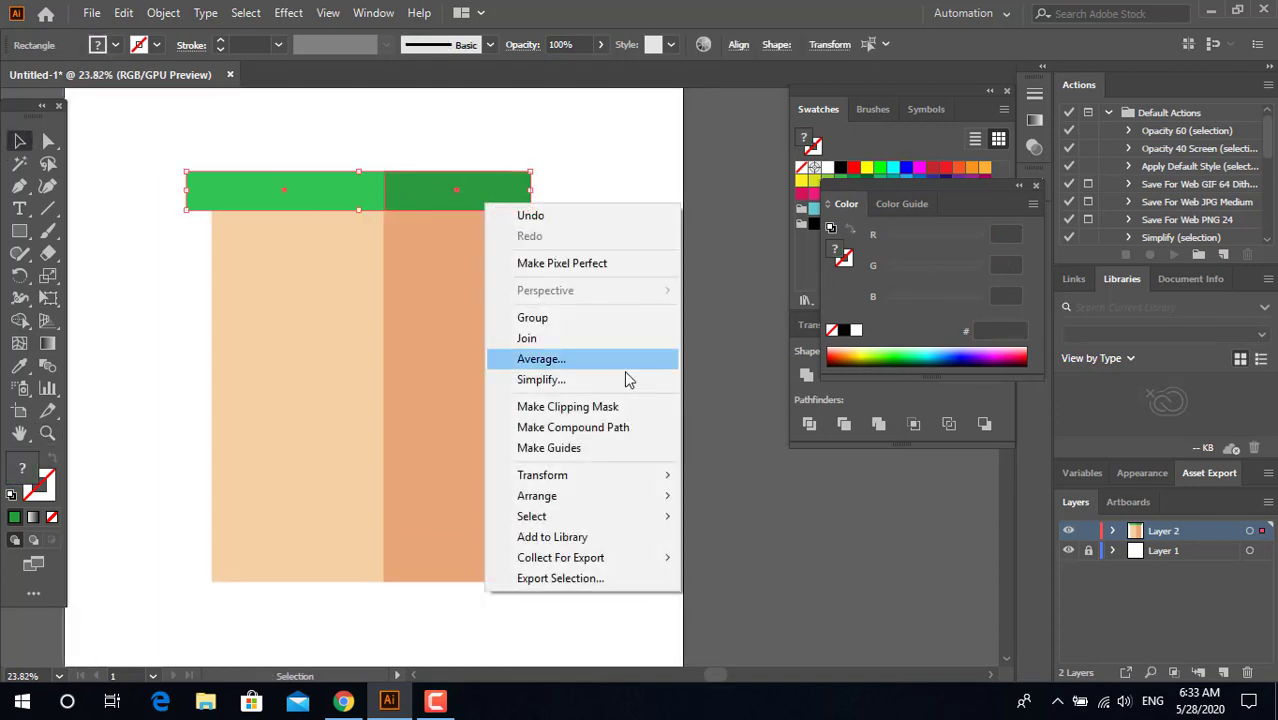
{"action": "left_click", "coordinate": [595, 328]}
{"action": "right_click", "coordinate": [422, 339]}
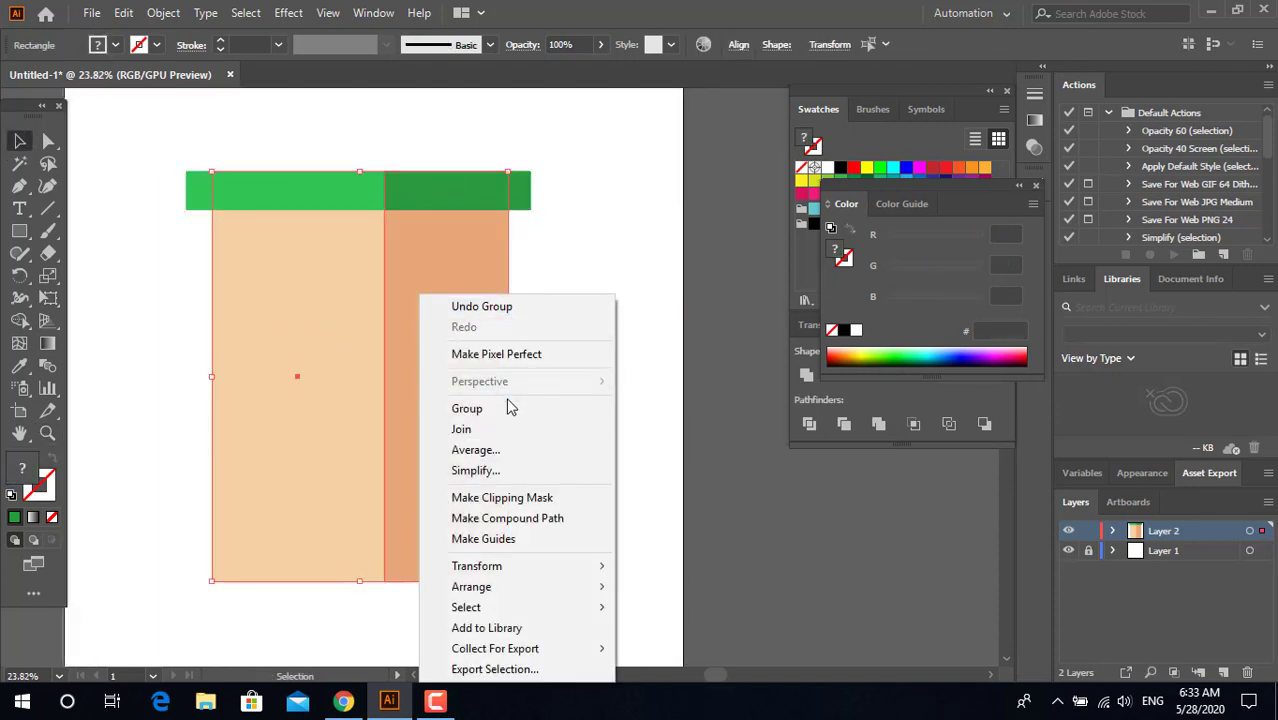
{"action": "left_click", "coordinate": [608, 408]}
Step: Centre both groups horizontally on the artboard
{"action": "key", "text": "ctrl+a"}
{"action": "left_click", "coordinate": [801, 45]}
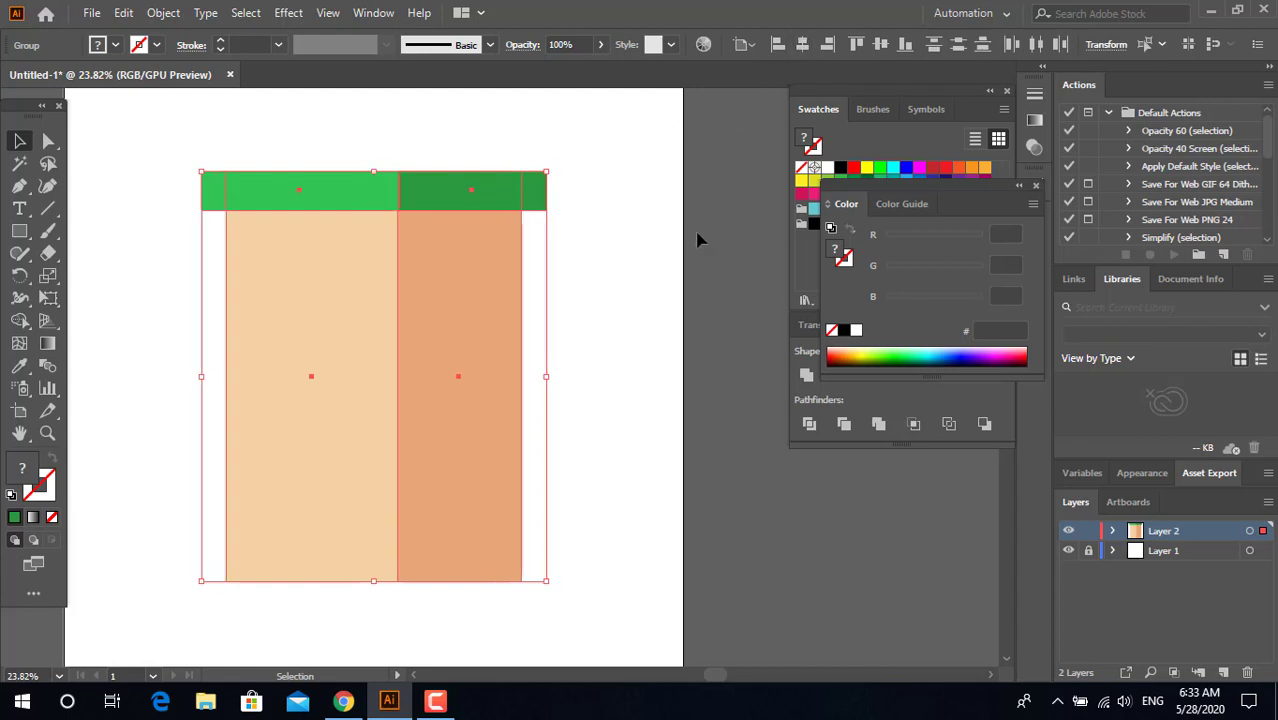
{"action": "left_click", "coordinate": [640, 315]}
Step: Shift the green strip group slightly so its light-dark seam lines up with the seam between the tall rectangles
{"action": "key", "text": "z"}
{"action": "left_click", "coordinate": [403, 203]}
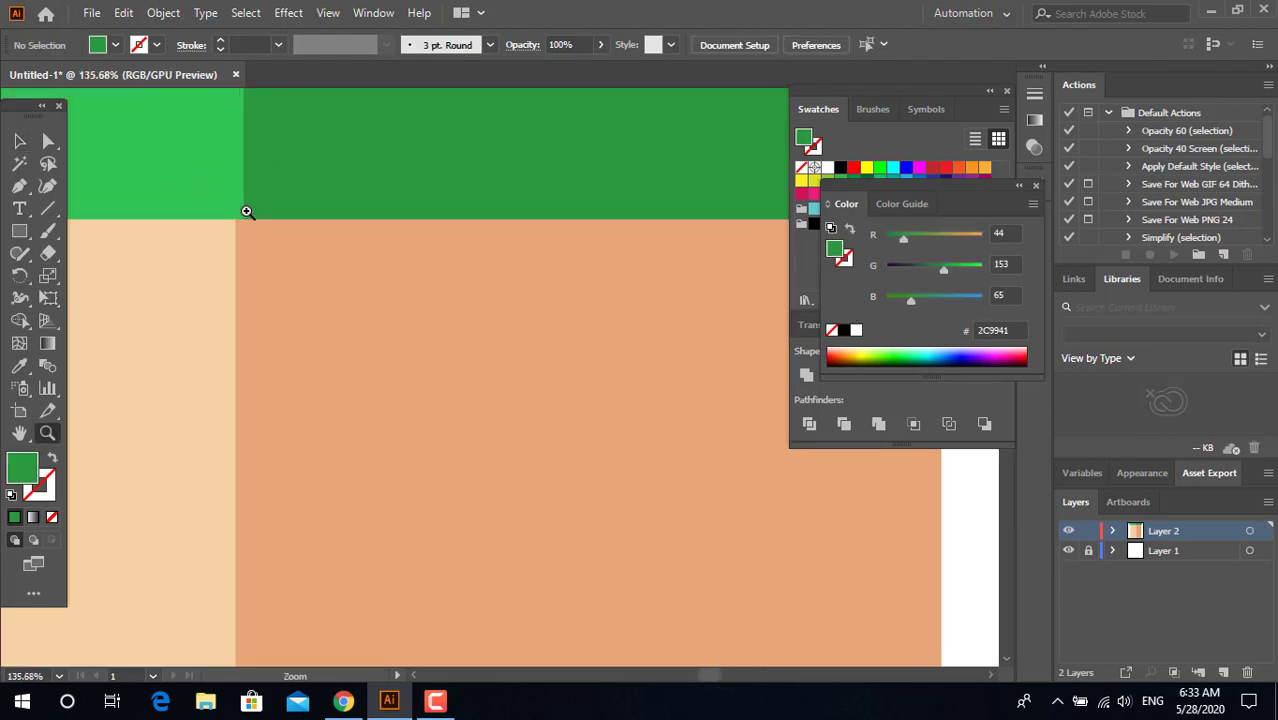
{"action": "left_click", "coordinate": [31, 148]}
{"action": "left_click", "coordinate": [322, 173]}
{"action": "key", "text": "z"}
{"action": "left_click_drag", "start_coordinate": [328, 177], "coordinate": [290, 177]}
{"action": "left_click", "coordinate": [22, 140]}
{"action": "key", "text": "z"}
{"action": "key", "text": "ctrl+0"}
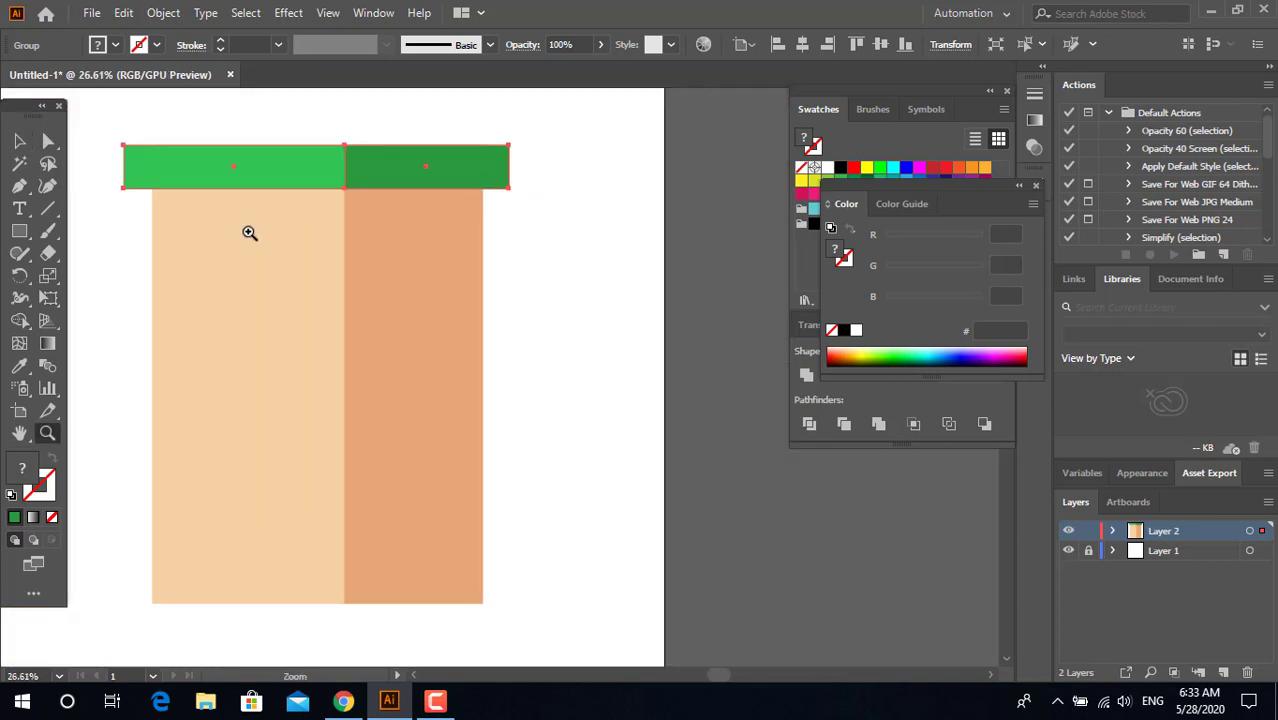
{"action": "left_click", "coordinate": [22, 140]}
{"action": "left_click", "coordinate": [509, 262]}
Step: Draw a thin shadow rectangle directly under the light green strip across the light wall and fill it with the dark wall's orange E8A879
{"action": "key", "text": "z"}
{"action": "left_click_drag", "start_coordinate": [401, 209], "coordinate": [507, 226]}
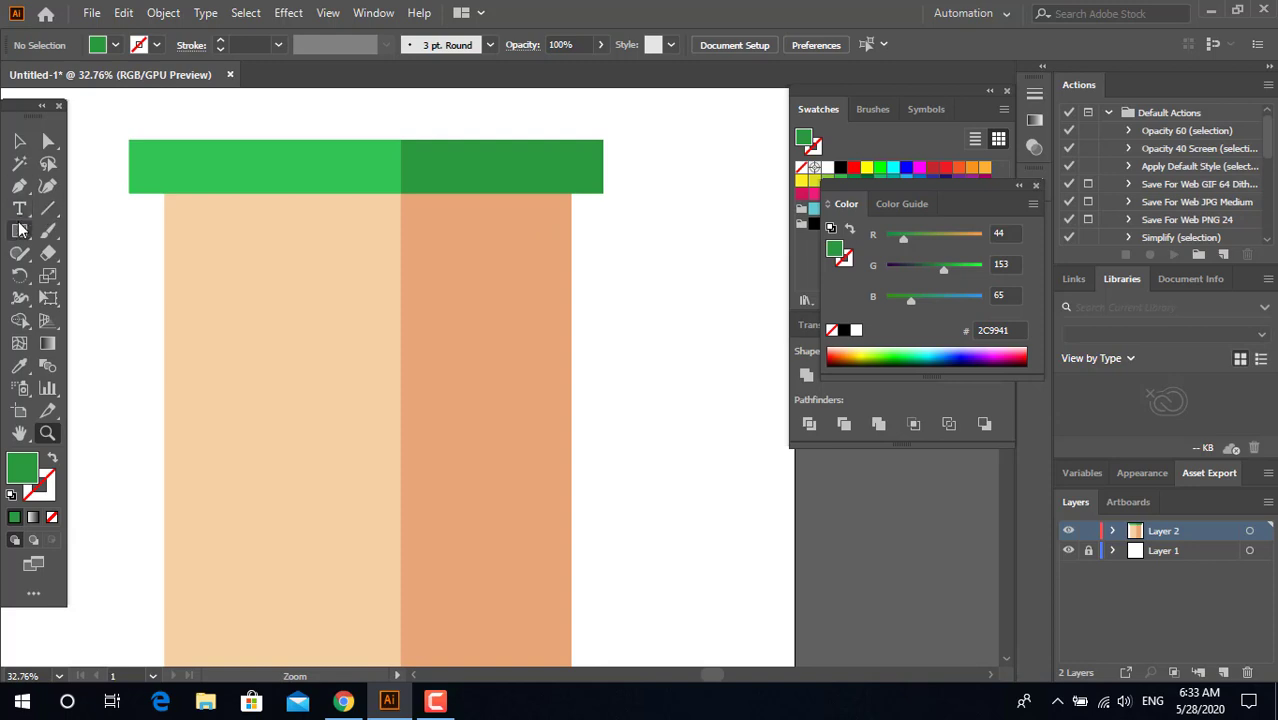
{"action": "left_click", "coordinate": [20, 230]}
{"action": "left_click_drag", "start_coordinate": [165, 194], "coordinate": [401, 226]}
{"action": "left_click", "coordinate": [22, 366]}
{"action": "left_click", "coordinate": [485, 400]}
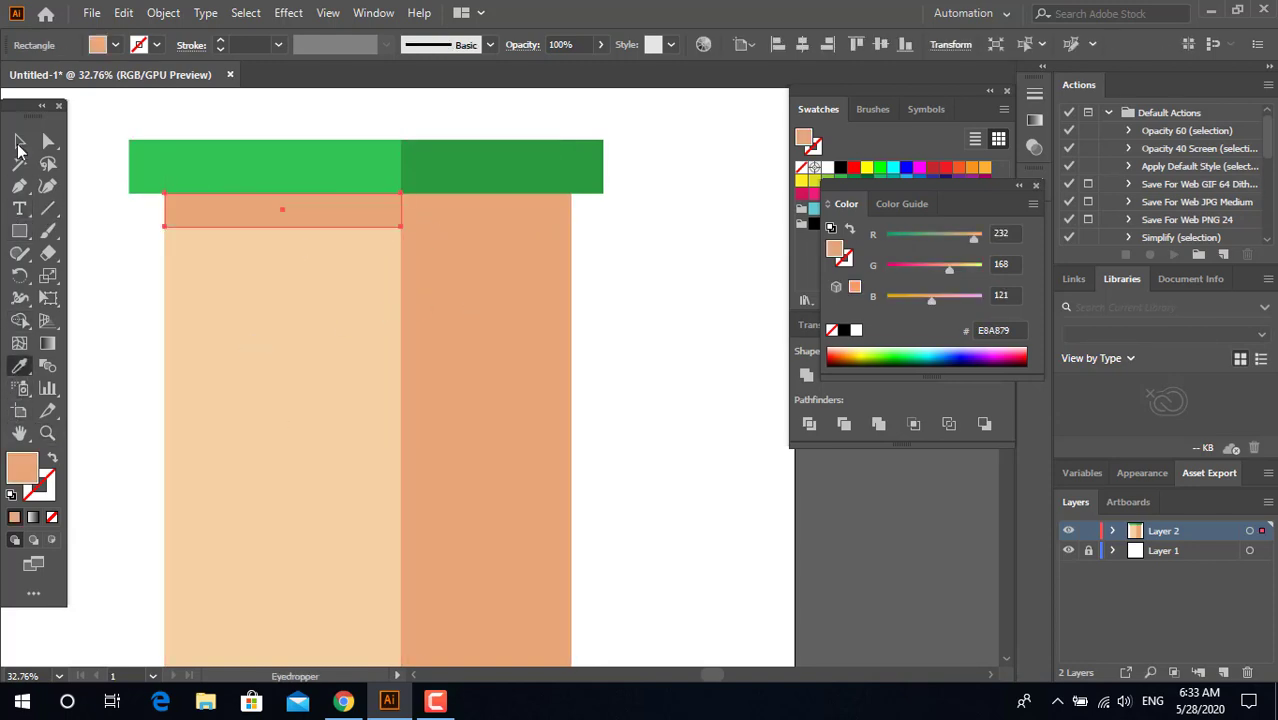
Step: Place a copy of the shadow strip under the dark green strip and narrow it to the dark wall's width
{"action": "left_click", "coordinate": [16, 142]}
{"action": "left_click", "coordinate": [645, 345]}
{"action": "left_click_drag", "start_coordinate": [381, 220], "coordinate": [571, 214]}
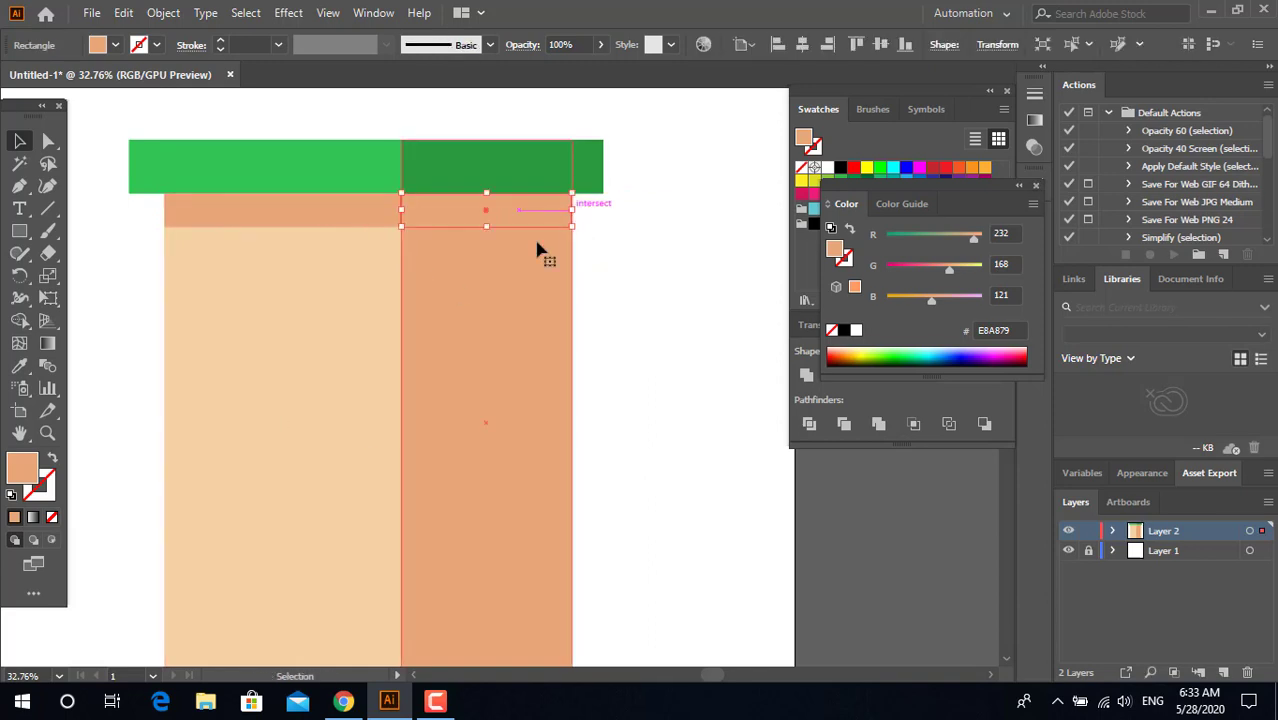
Step: Change the fill of the shadow strip on the dark wall to E59A7A
{"action": "double_click", "coordinate": [20, 470]}
{"action": "left_click_drag", "start_coordinate": [664, 446], "coordinate": [664, 452]}
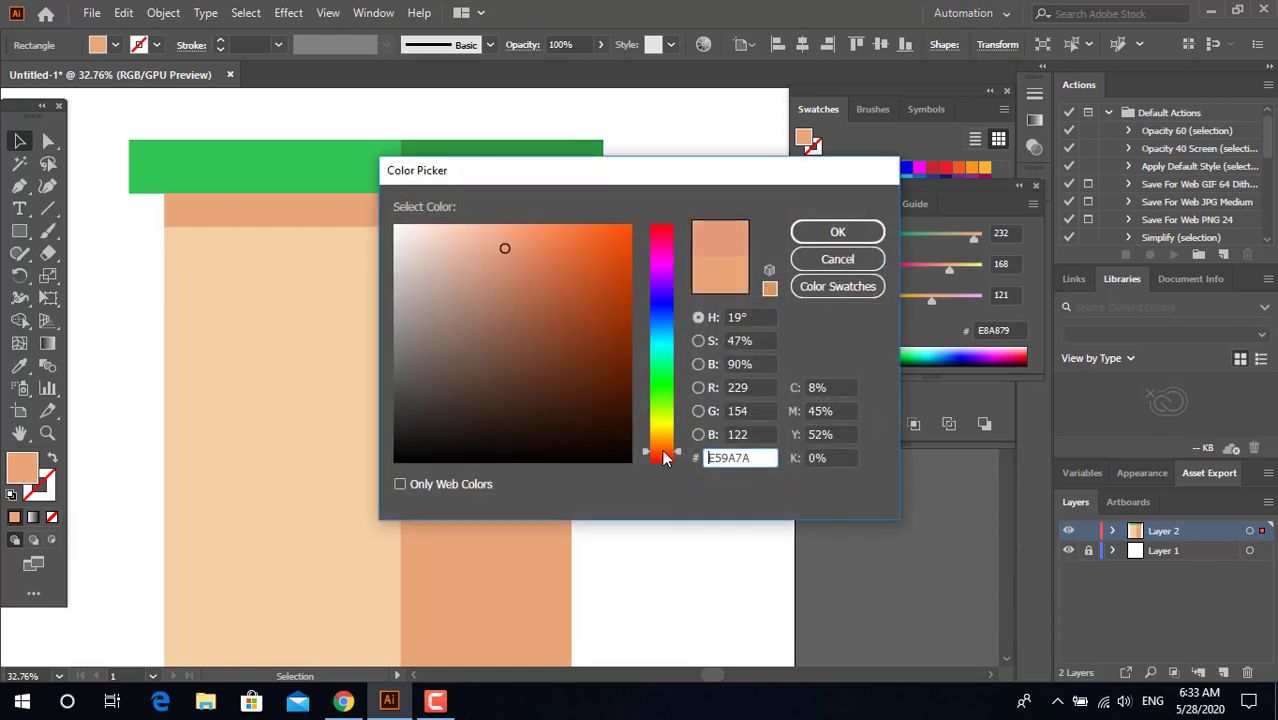
{"action": "left_click", "coordinate": [838, 234]}
{"action": "left_click", "coordinate": [643, 320]}
{"action": "scroll", "coordinate": [564, 221], "scroll_direction": "up", "scroll_amount": 2}
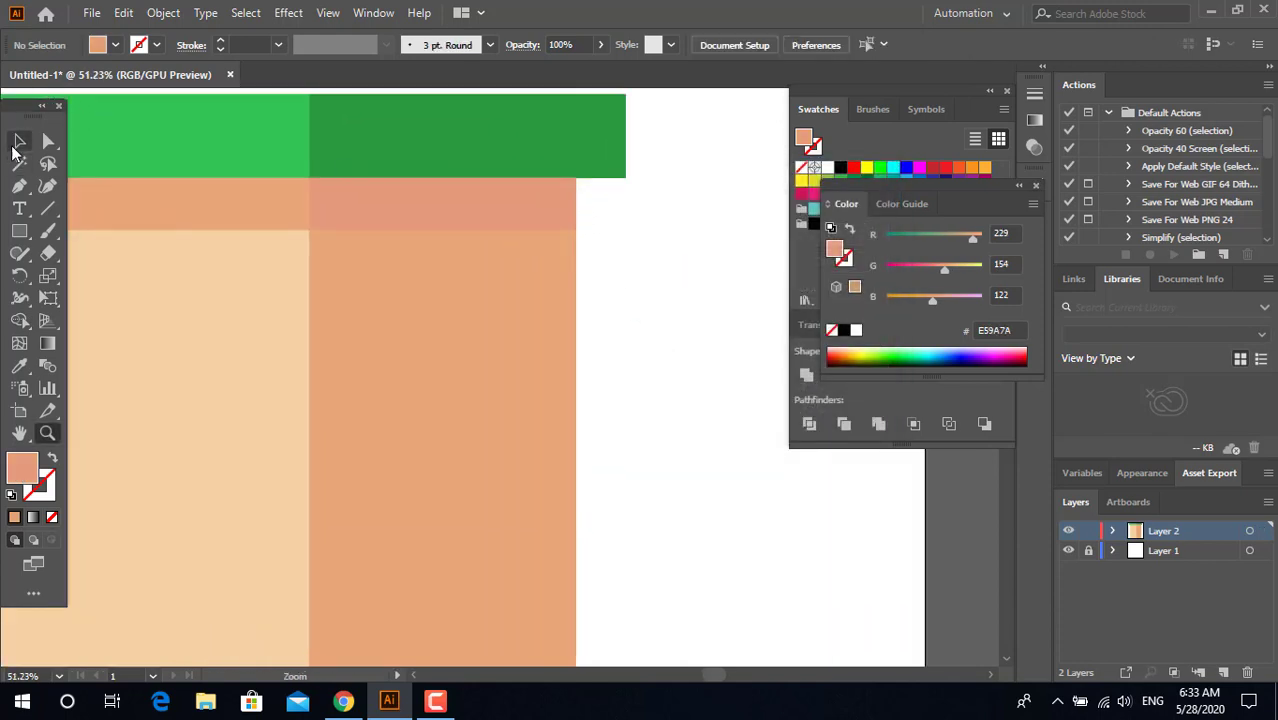
Step: Darken the fill of the shadow strip on the dark wall to D88366
{"action": "left_click", "coordinate": [19, 142]}
{"action": "left_click", "coordinate": [450, 212]}
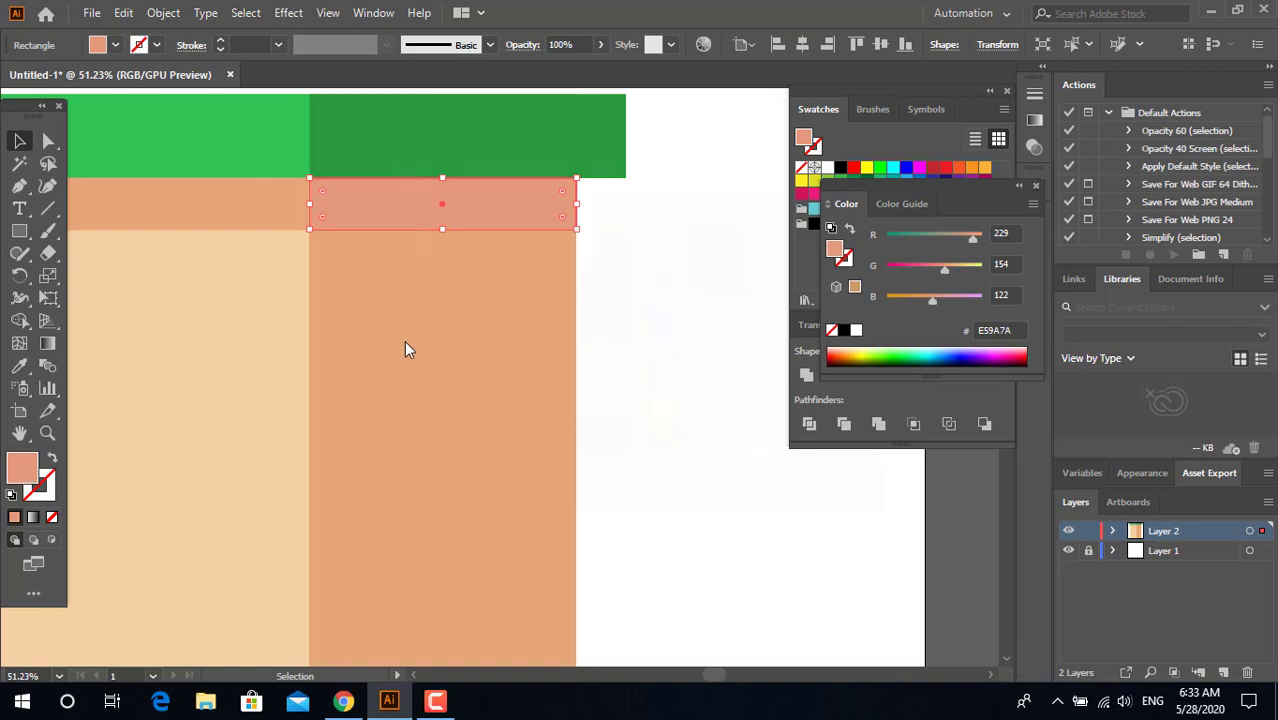
{"action": "double_click", "coordinate": [20, 470]}
{"action": "left_click", "coordinate": [522, 260]}
{"action": "left_click", "coordinate": [836, 232]}
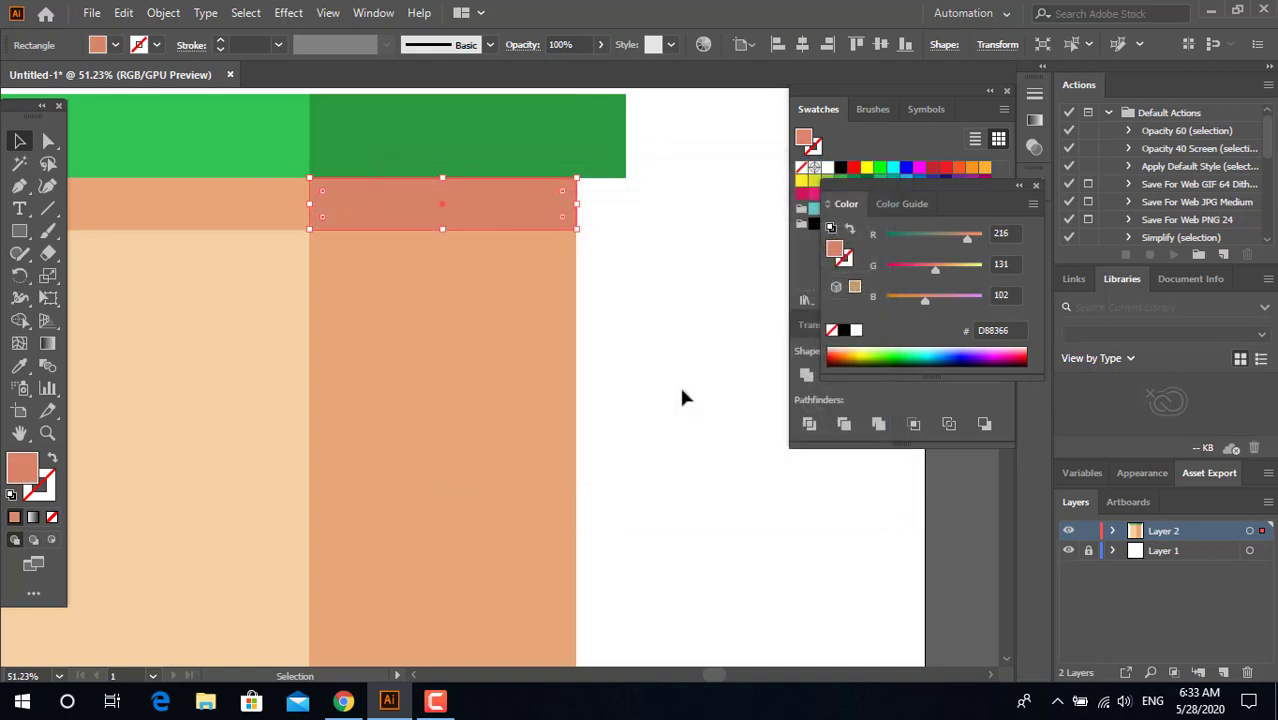
{"action": "left_click", "coordinate": [682, 390]}
Step: Draw a small upright window rectangle in the light wall's upper outer corner, below the shadow strip
{"action": "key", "text": "z"}
{"action": "left_click_drag", "start_coordinate": [638, 291], "coordinate": [318, 312]}
{"action": "left_click_drag", "start_coordinate": [553, 241], "coordinate": [450, 262]}
{"action": "left_click_drag", "start_coordinate": [459, 402], "coordinate": [421, 378]}
{"action": "left_click_drag", "start_coordinate": [368, 489], "coordinate": [359, 553]}
{"action": "left_click", "coordinate": [19, 231]}
{"action": "left_click_drag", "start_coordinate": [241, 220], "coordinate": [271, 282]}
Step: Place an overlapping copy of the window rectangle slightly to its right and fill it with the pale pink F4DBD4
{"action": "key", "text": "z"}
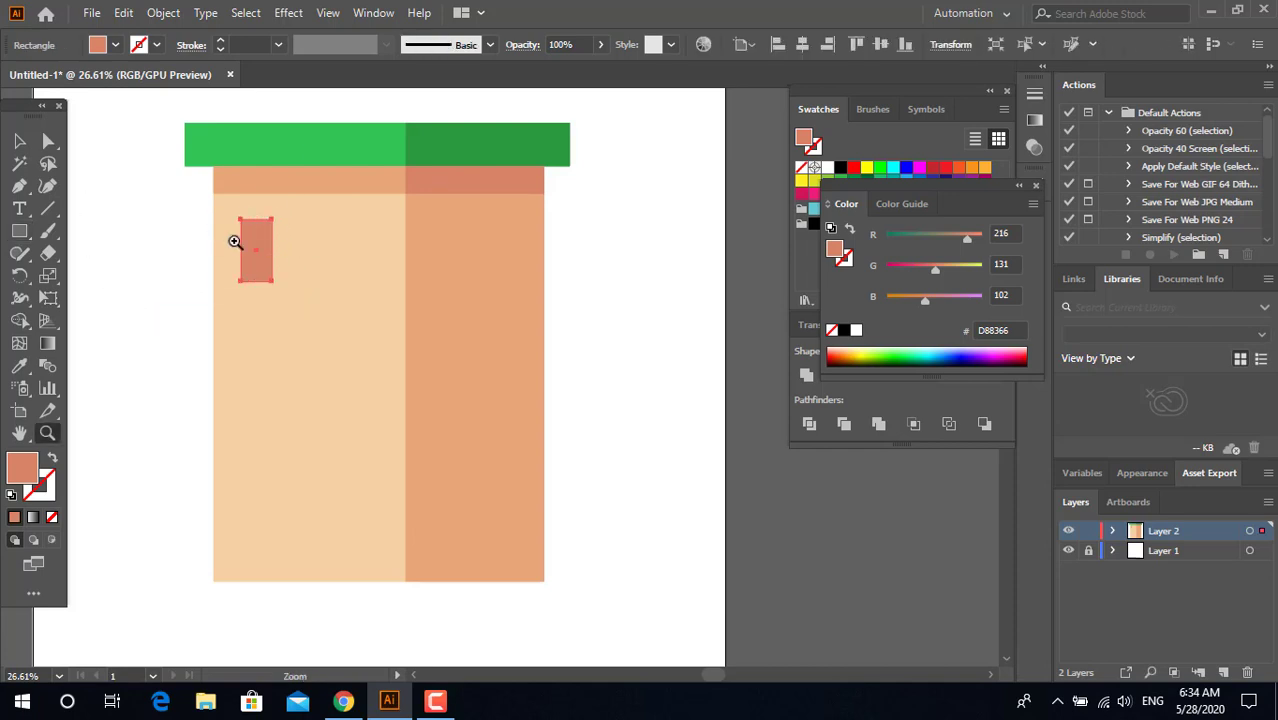
{"action": "left_click_drag", "start_coordinate": [237, 240], "coordinate": [323, 292]}
{"action": "key", "text": "v"}
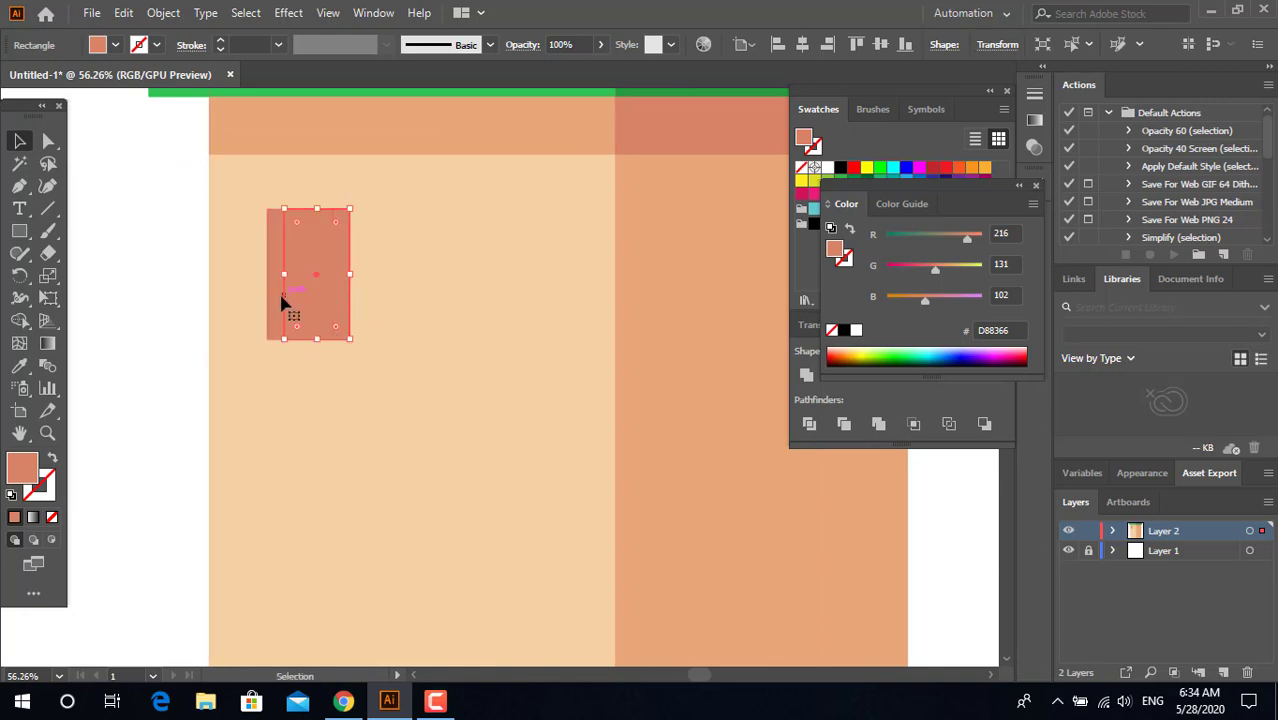
{"action": "double_click", "coordinate": [22, 468]}
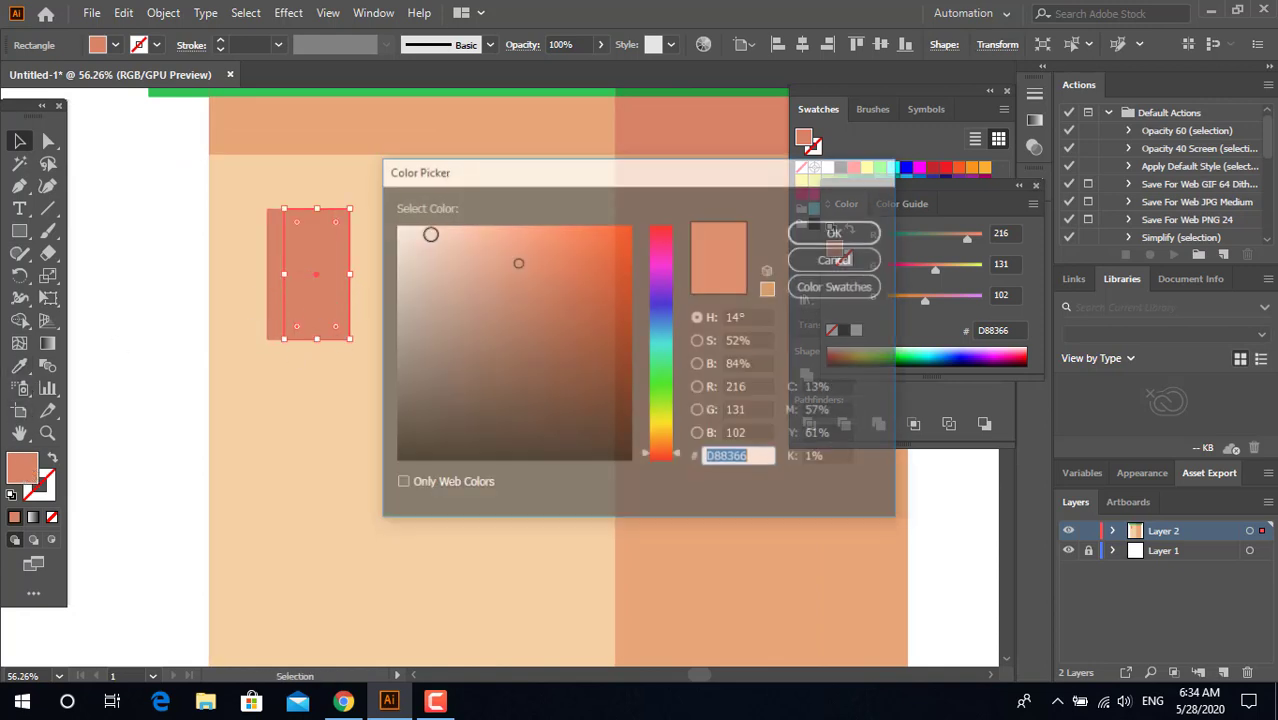
{"action": "type", "text": "F4DBD4"}
{"action": "left_click", "coordinate": [836, 231]}
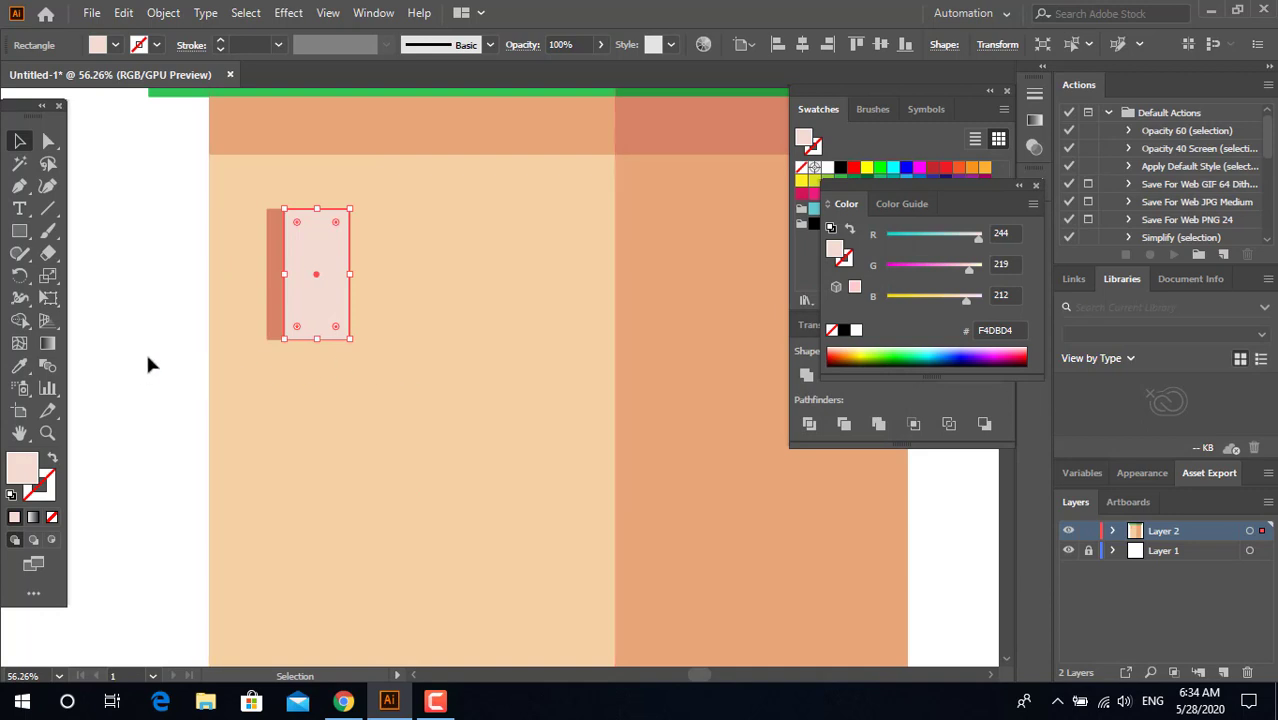
Step: Divide the two window rectangles with Pathfinder and delete the pale sliver extending past the original window's right edge
{"action": "left_click", "coordinate": [278, 318], "text": "shift"}
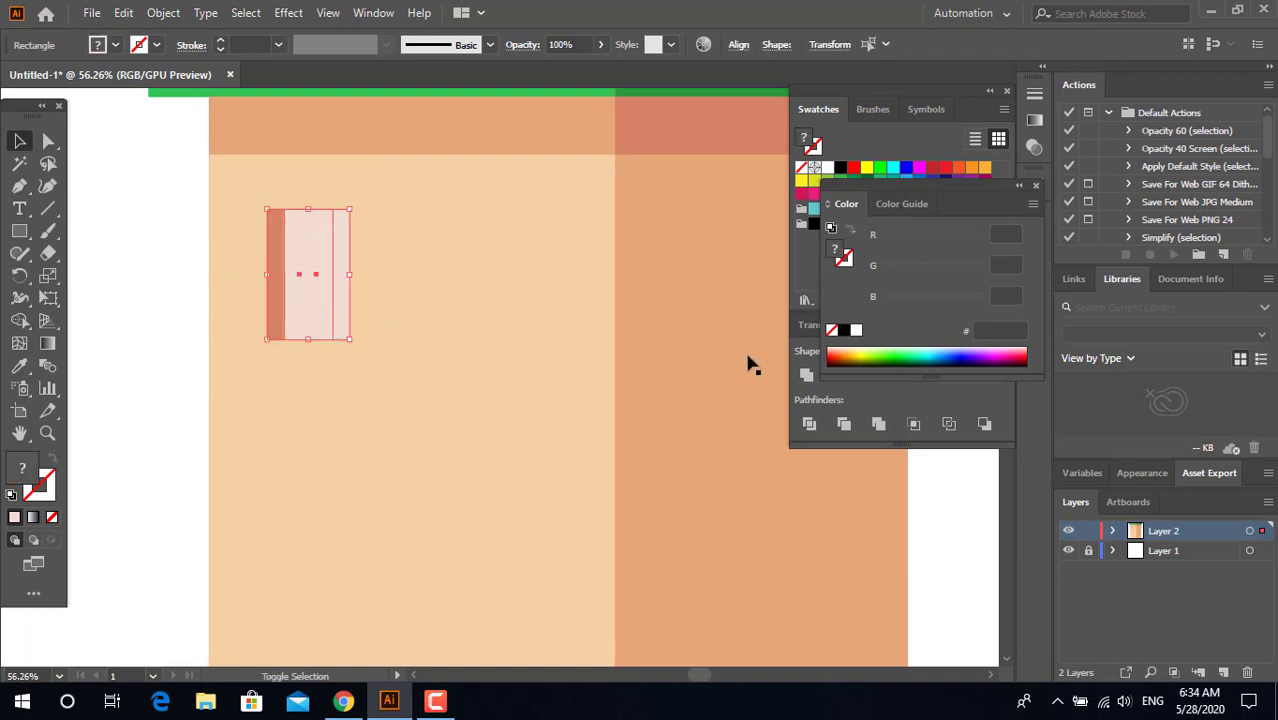
{"action": "left_click", "coordinate": [810, 425]}
{"action": "double_click", "coordinate": [342, 330]}
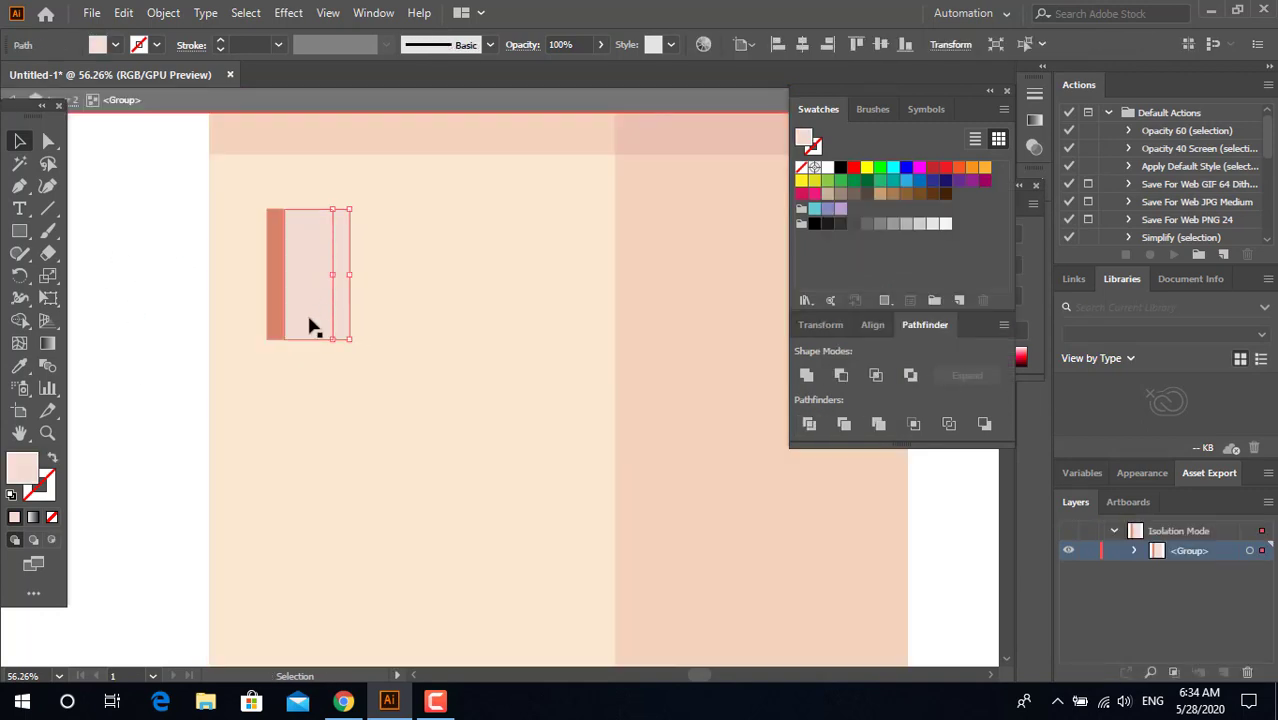
{"action": "key", "text": "Delete"}
{"action": "double_click", "coordinate": [151, 361]}
Step: Draw a narrow white vertical rectangle to the right of the window and add a wider copy beside it
{"action": "key", "text": "z"}
{"action": "left_click", "coordinate": [306, 240]}
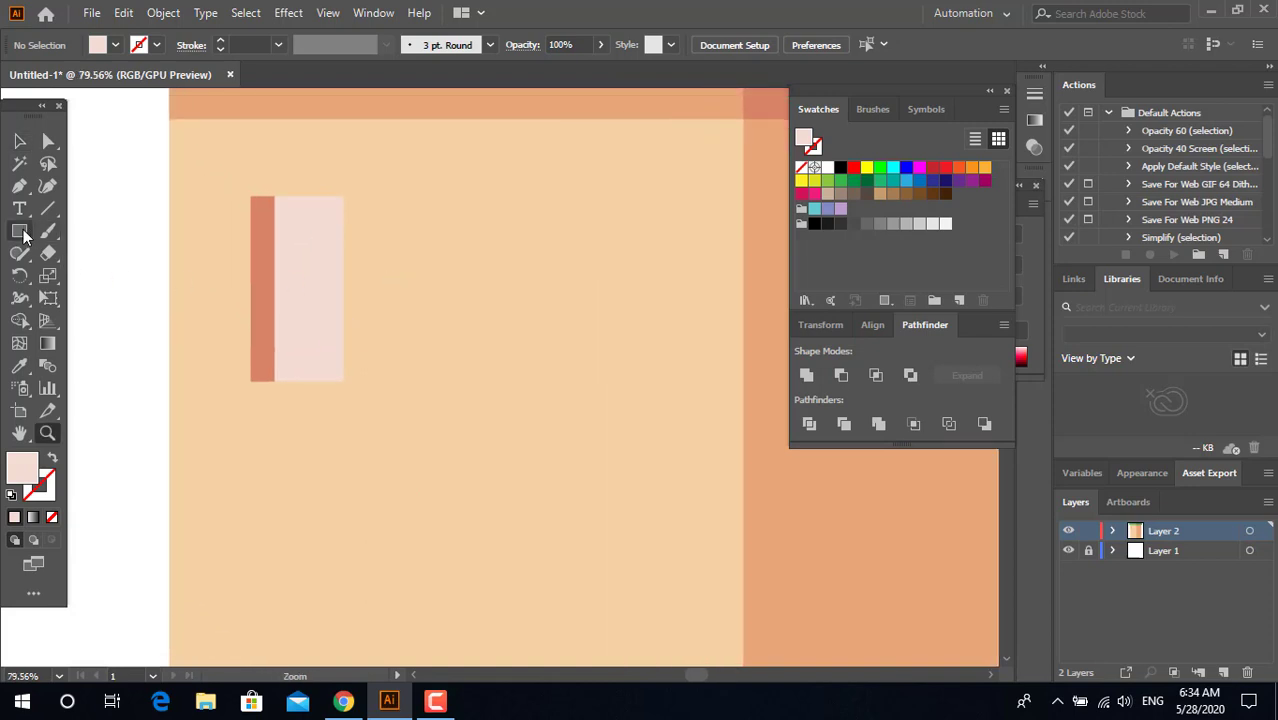
{"action": "mouse_move", "coordinate": [469, 204]}
{"action": "left_mouse_down"}
{"action": "mouse_move", "coordinate": [505, 399]}
{"action": "mouse_move", "coordinate": [490, 395]}
{"action": "left_mouse_up"}
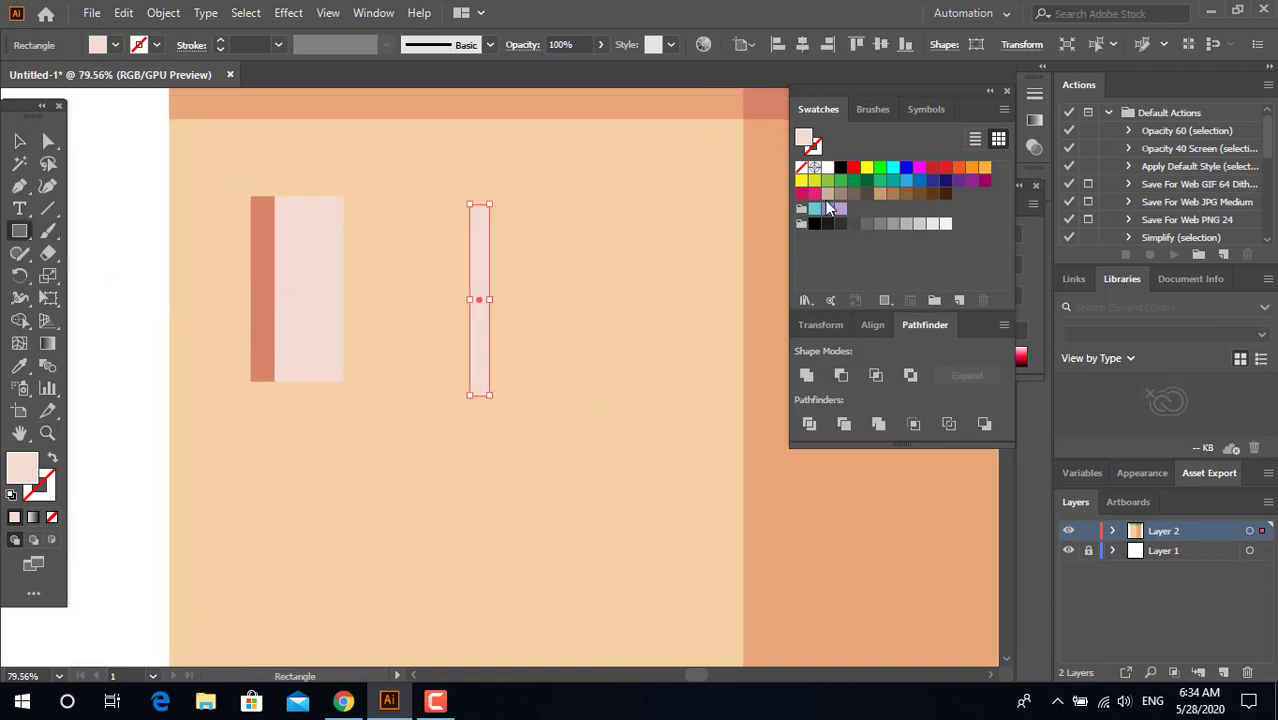
{"action": "left_click", "coordinate": [827, 167]}
{"action": "key", "text": "v"}
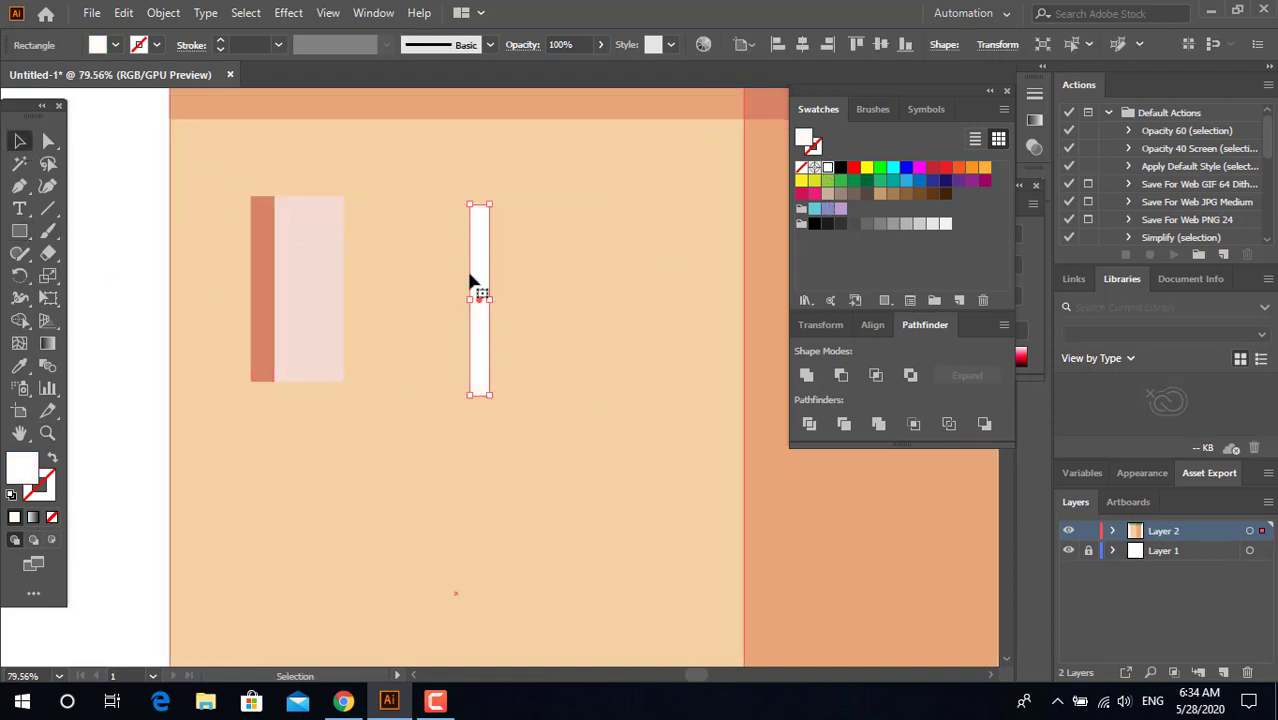
{"action": "left_click_drag", "start_coordinate": [482, 319], "coordinate": [434, 329]}
{"action": "left_click", "coordinate": [484, 345], "text": "shift"}
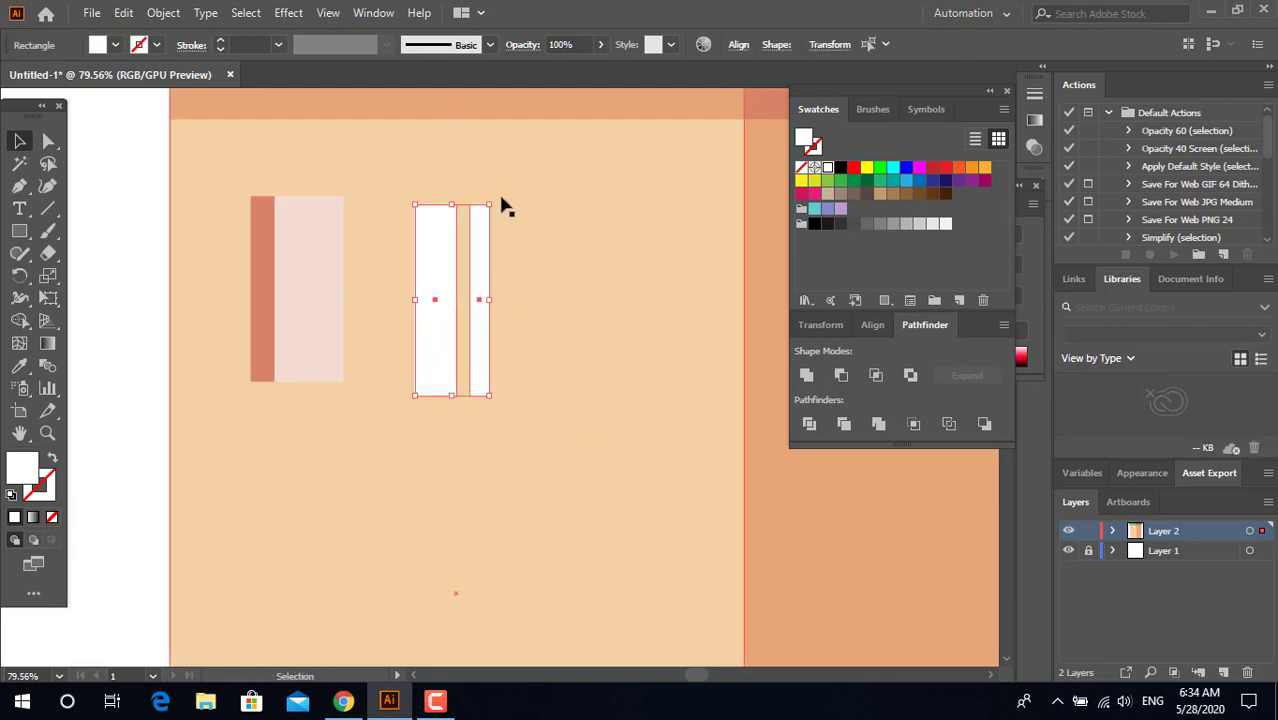
Step: Rotate the two white bars to a diagonal angle and position them across the window as reflections
{"action": "left_click_drag", "start_coordinate": [491, 200], "coordinate": [341, 262]}
{"action": "left_click_drag", "start_coordinate": [348, 212], "coordinate": [405, 200]}
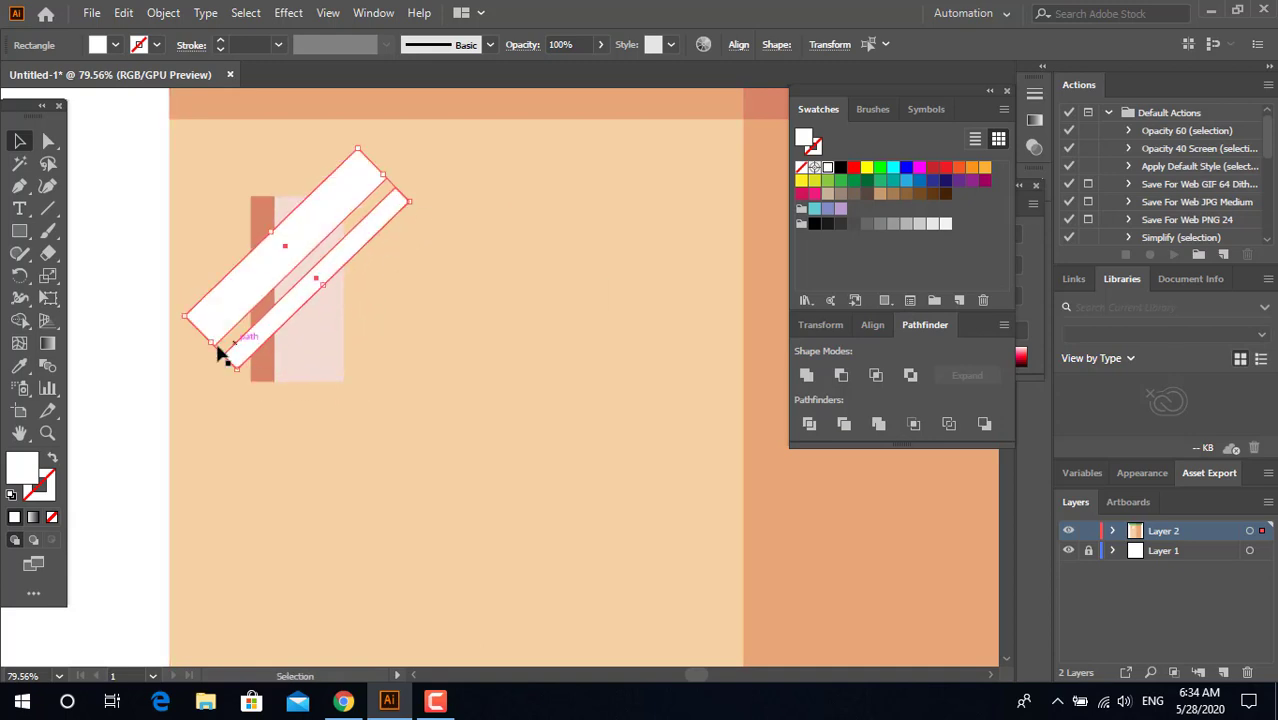
{"action": "left_click_drag", "start_coordinate": [211, 344], "coordinate": [208, 348]}
Step: Place a copy of the window with its two diagonal bars in the blank area left of the building
{"action": "key", "text": "z"}
{"action": "left_click_drag", "start_coordinate": [608, 257], "coordinate": [167, 288]}
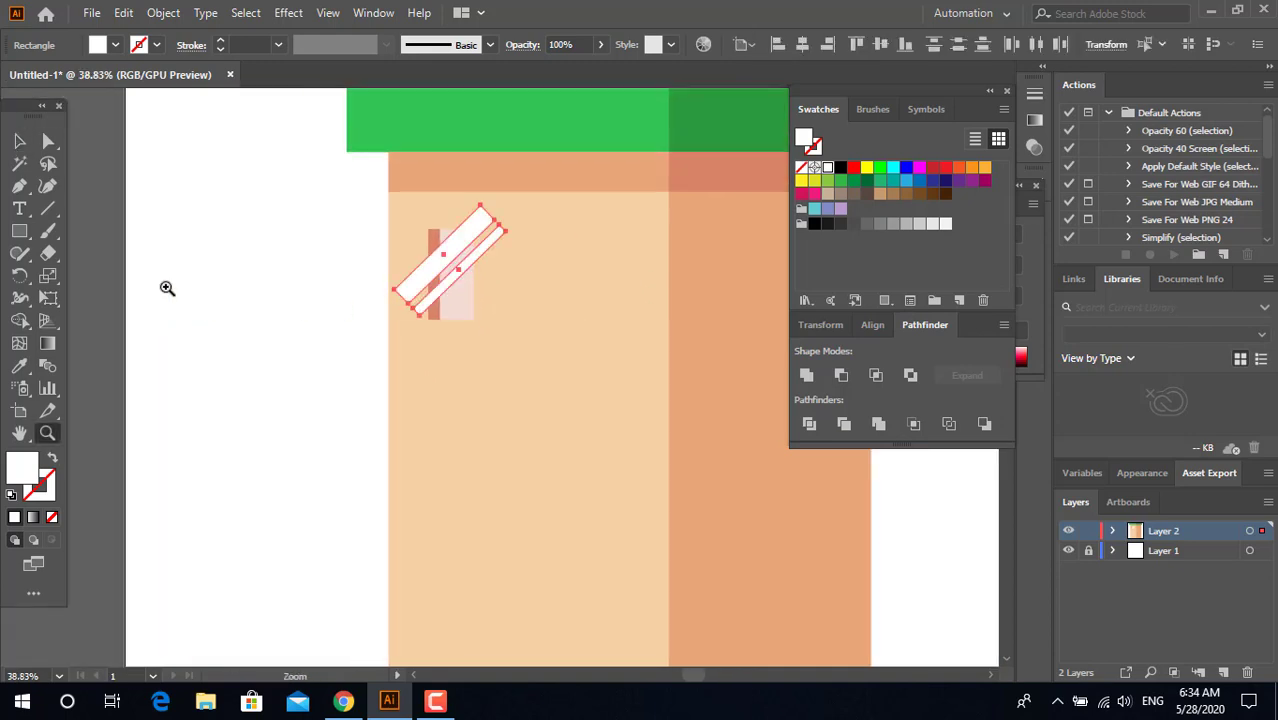
{"action": "left_click", "coordinate": [19, 141]}
{"action": "left_click_drag", "start_coordinate": [467, 307], "coordinate": [262, 277]}
{"action": "key", "text": "ctrl+z"}
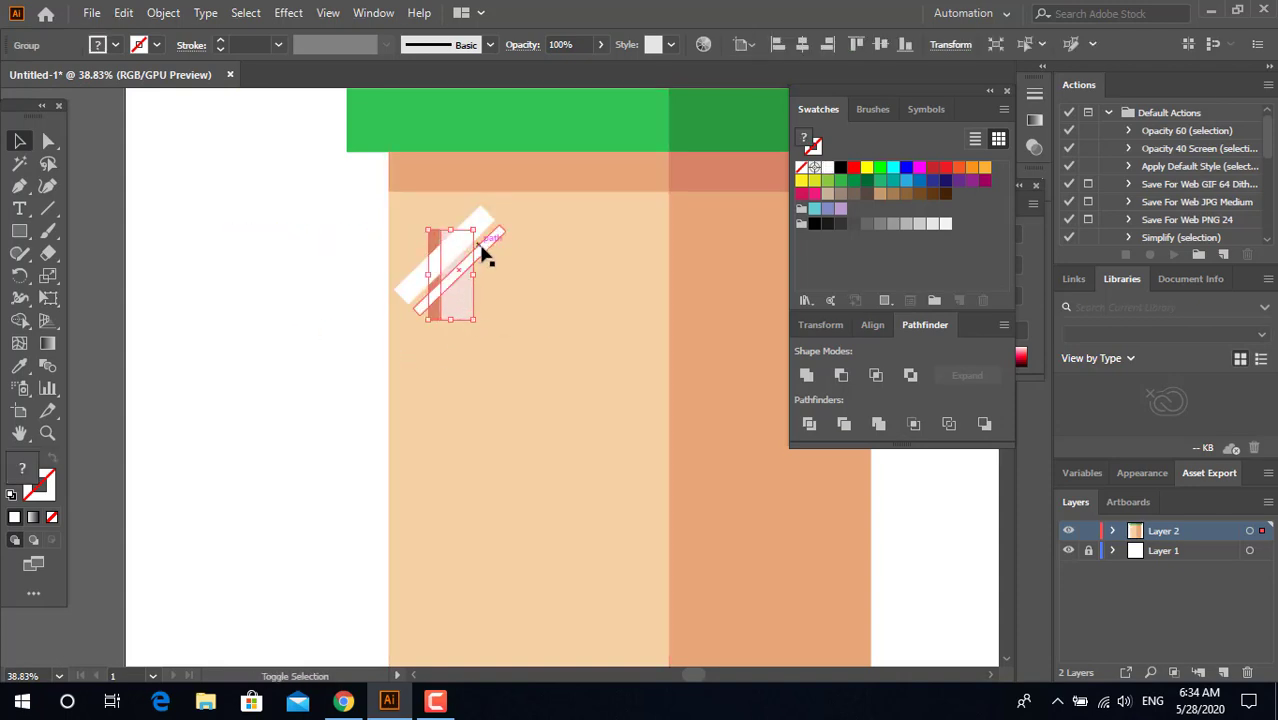
{"action": "left_click", "coordinate": [483, 255], "text": "shift"}
{"action": "left_click_drag", "start_coordinate": [476, 285], "coordinate": [270, 288]}
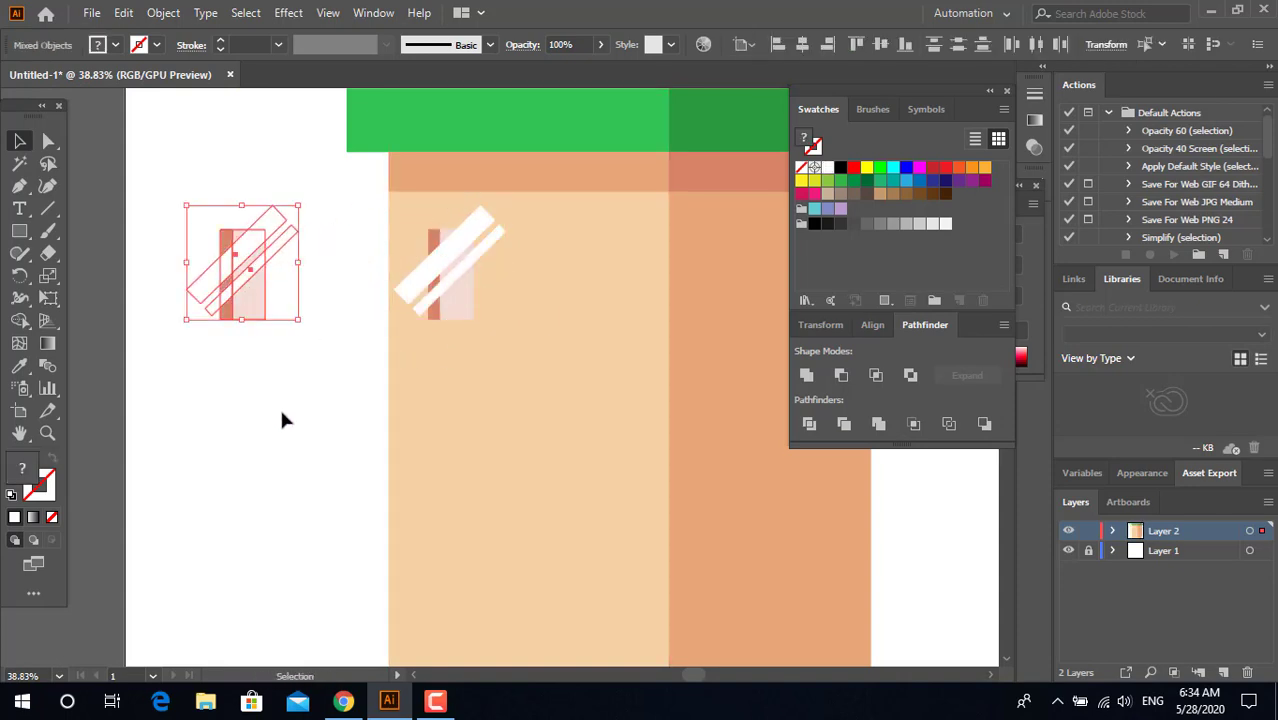
{"action": "left_click", "coordinate": [281, 412]}
{"action": "left_click_drag", "start_coordinate": [218, 377], "coordinate": [107, 381]}
Step: Divide the two diagonal white bars and the original window's pale pink glass with Pathfinder
{"action": "key", "text": "z"}
{"action": "left_click_drag", "start_coordinate": [256, 244], "coordinate": [438, 274]}
{"action": "left_click", "coordinate": [19, 141]}
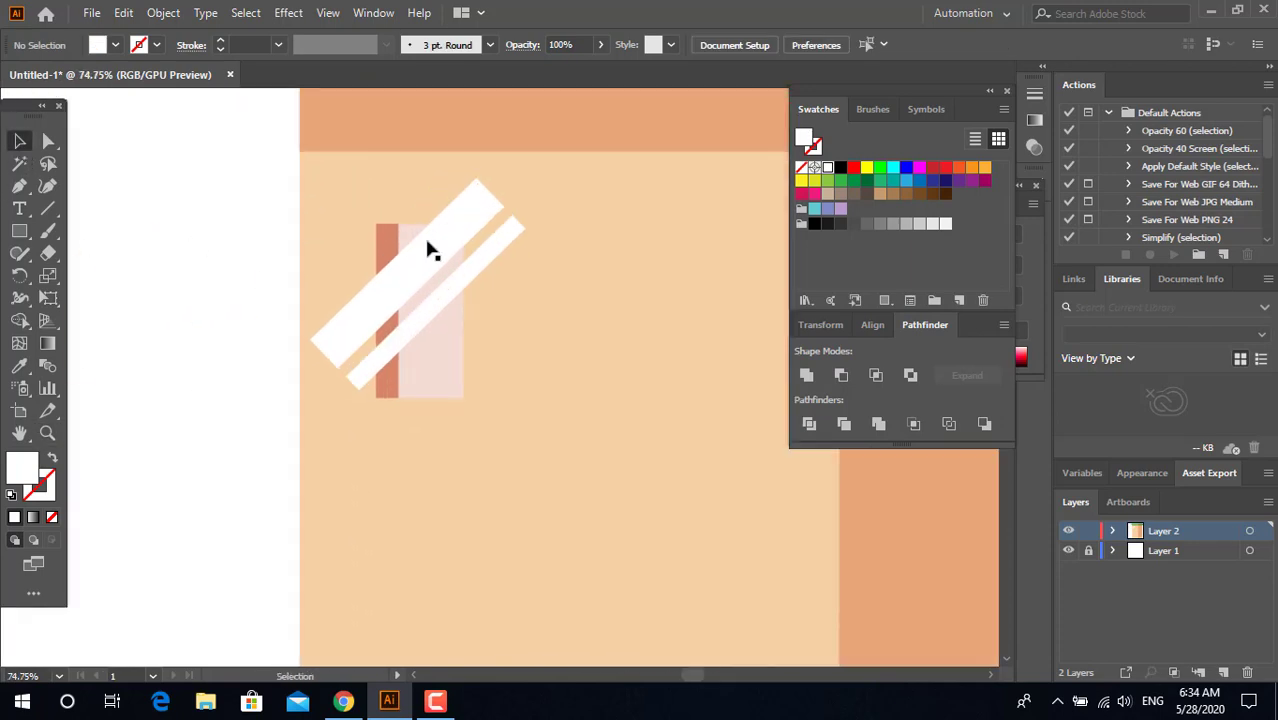
{"action": "left_click", "coordinate": [462, 222]}
{"action": "left_click", "coordinate": [450, 372], "text": "shift"}
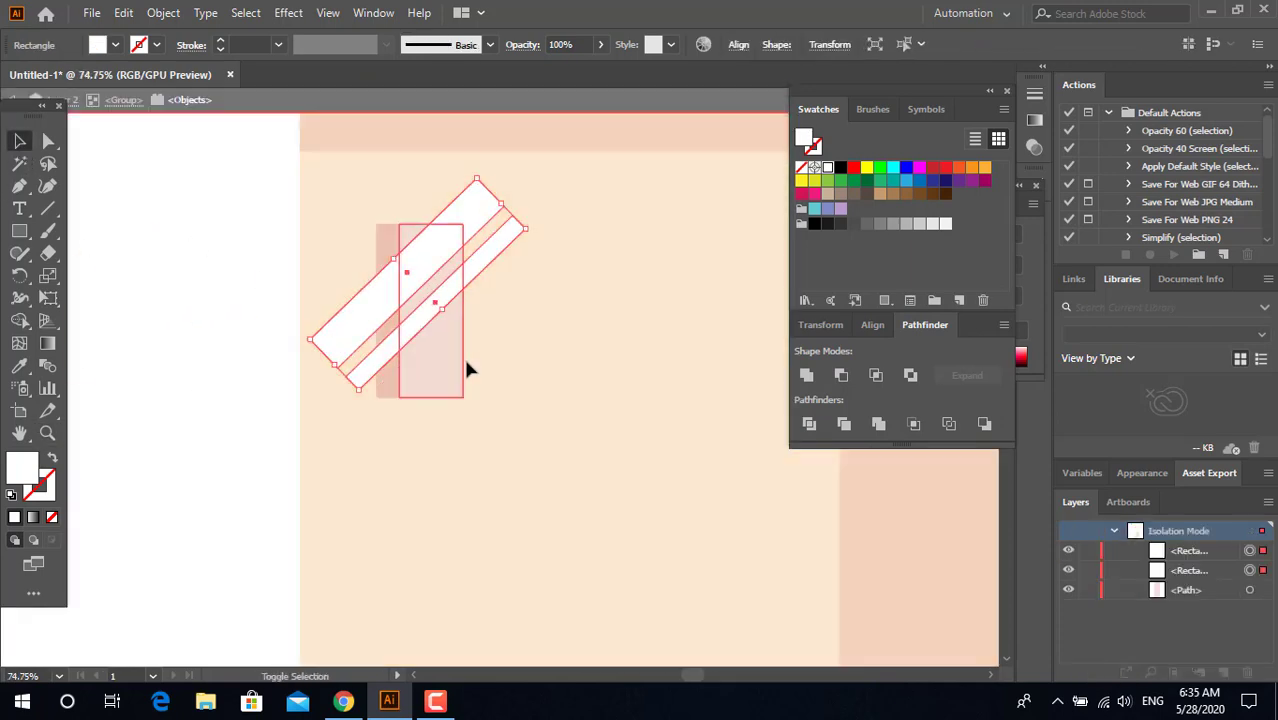
{"action": "left_click", "coordinate": [462, 356], "text": "shift"}
{"action": "left_click", "coordinate": [810, 424]}
Step: Delete the divided white bar pieces that extend outside the window glass and exit isolation mode
{"action": "left_click", "coordinate": [540, 300]}
{"action": "left_click", "coordinate": [484, 262]}
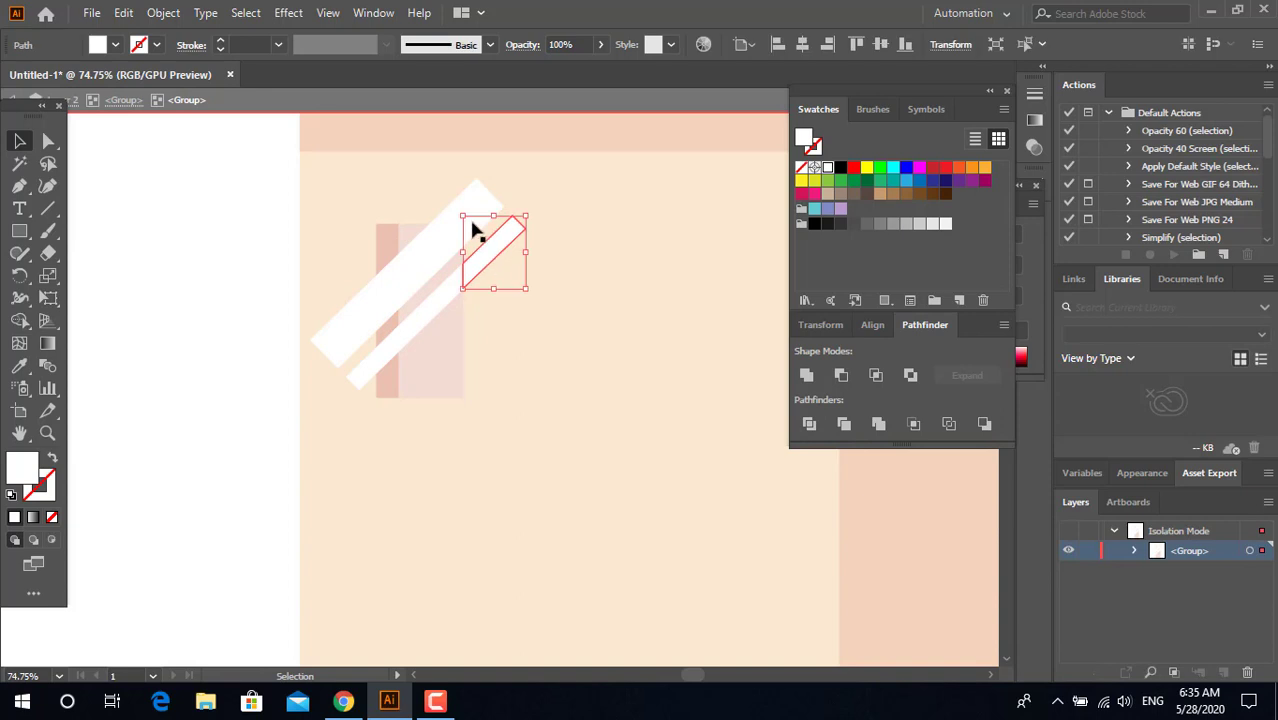
{"action": "left_click", "coordinate": [357, 338], "text": "shift"}
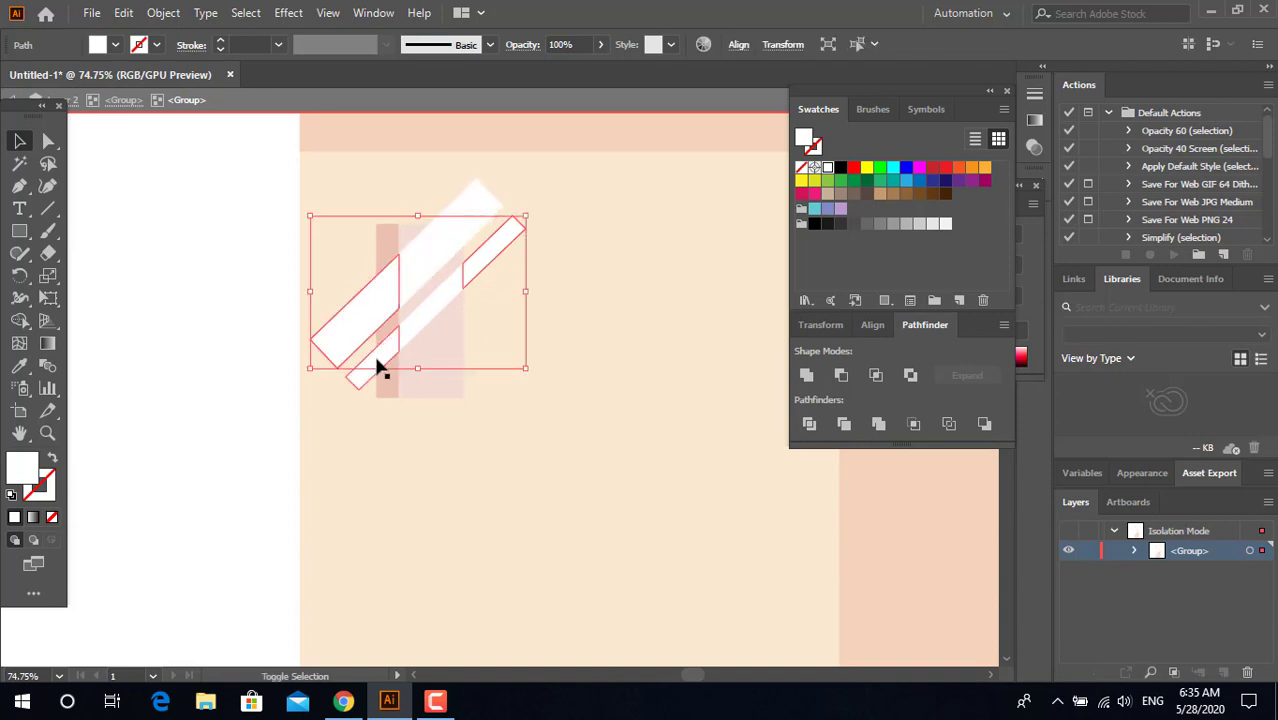
{"action": "left_click", "coordinate": [378, 366], "text": "shift"}
{"action": "key", "text": "Delete"}
{"action": "left_click", "coordinate": [500, 248]}
{"action": "key", "text": "Delete"}
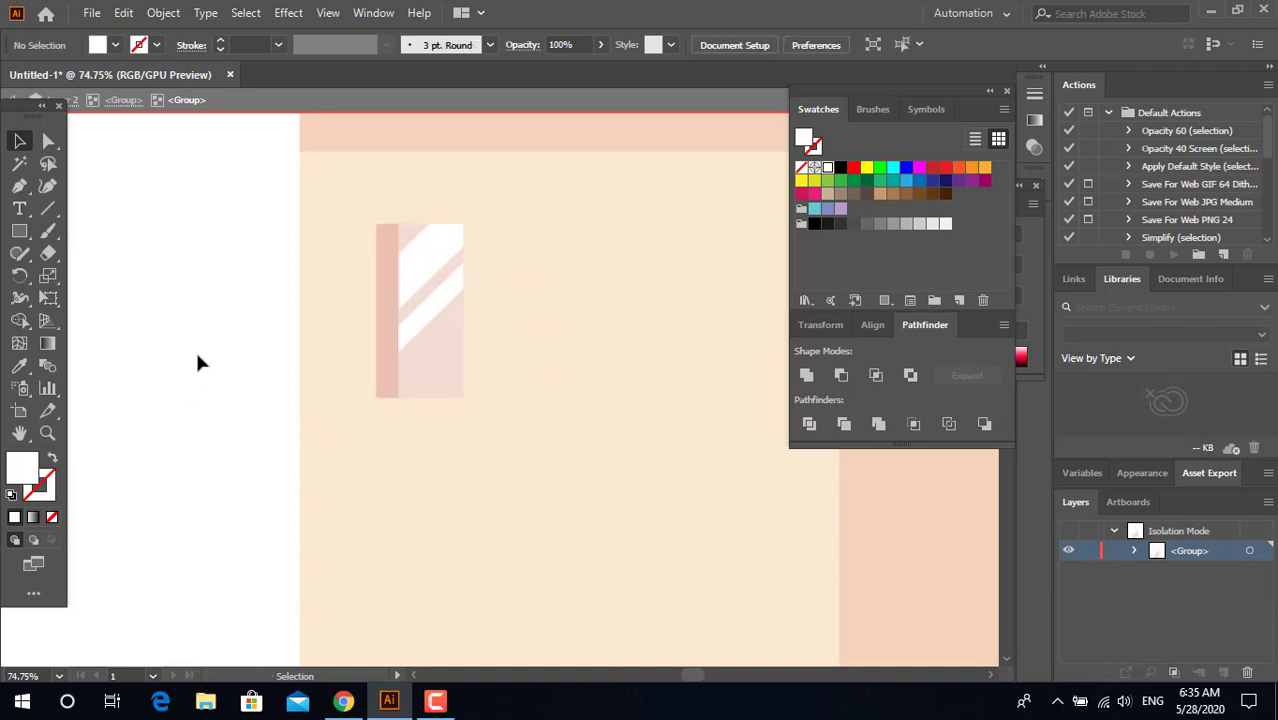
{"action": "double_click", "coordinate": [195, 350]}
Step: Place a copy of the window beside it on the light wall and group the two windows
{"action": "key", "text": "z"}
{"action": "left_click_drag", "start_coordinate": [314, 289], "coordinate": [180, 290]}
{"action": "left_click_drag", "start_coordinate": [298, 205], "coordinate": [172, 110]}
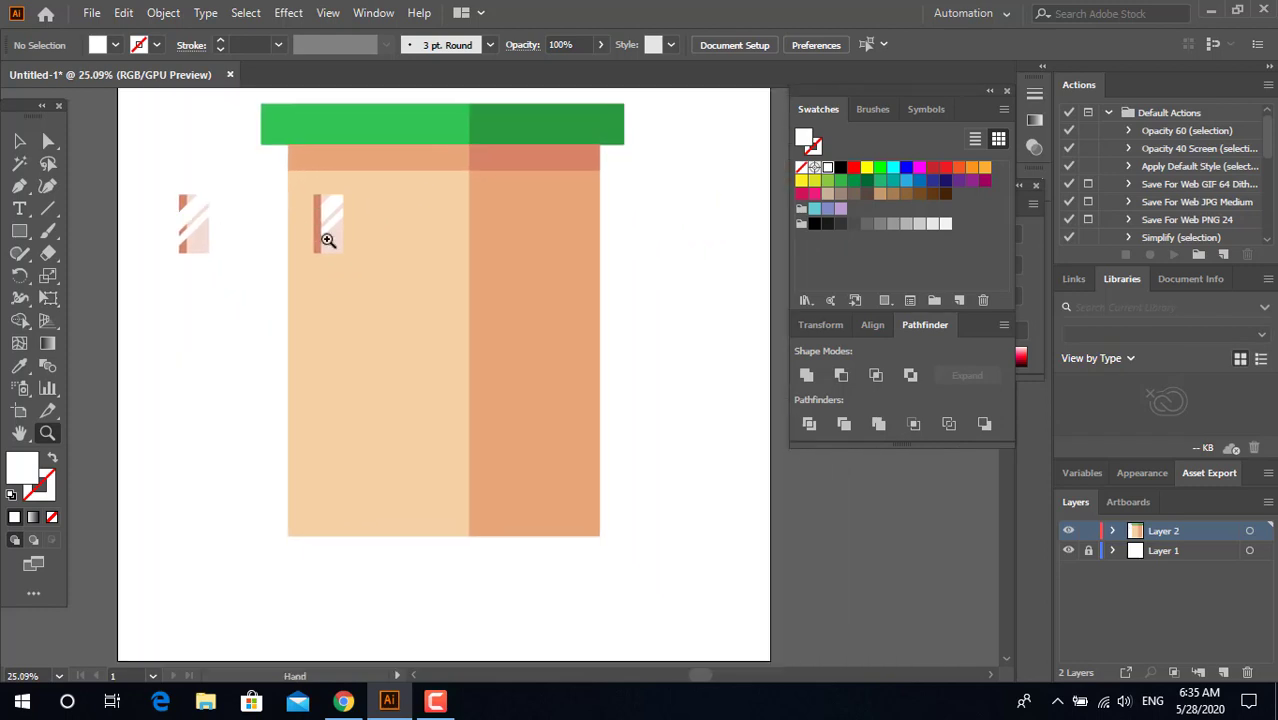
{"action": "left_click_drag", "start_coordinate": [328, 240], "coordinate": [360, 240]}
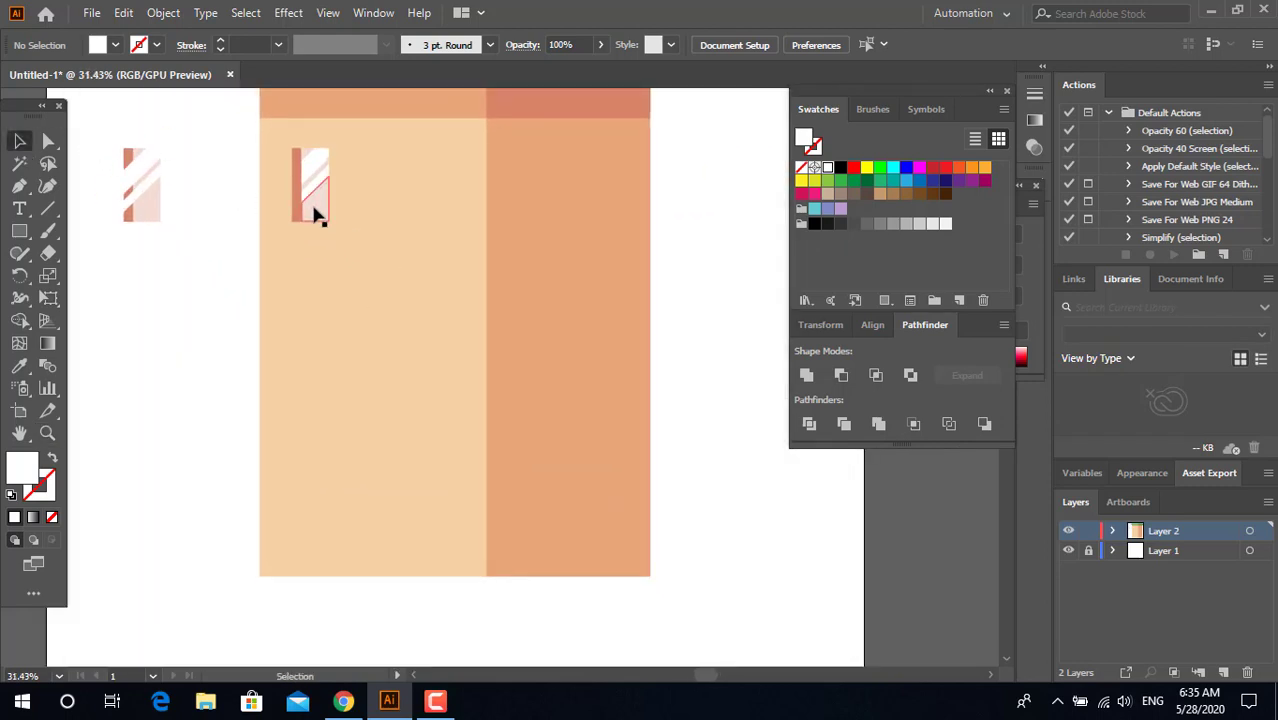
{"action": "left_click_drag", "start_coordinate": [313, 215], "coordinate": [390, 221]}
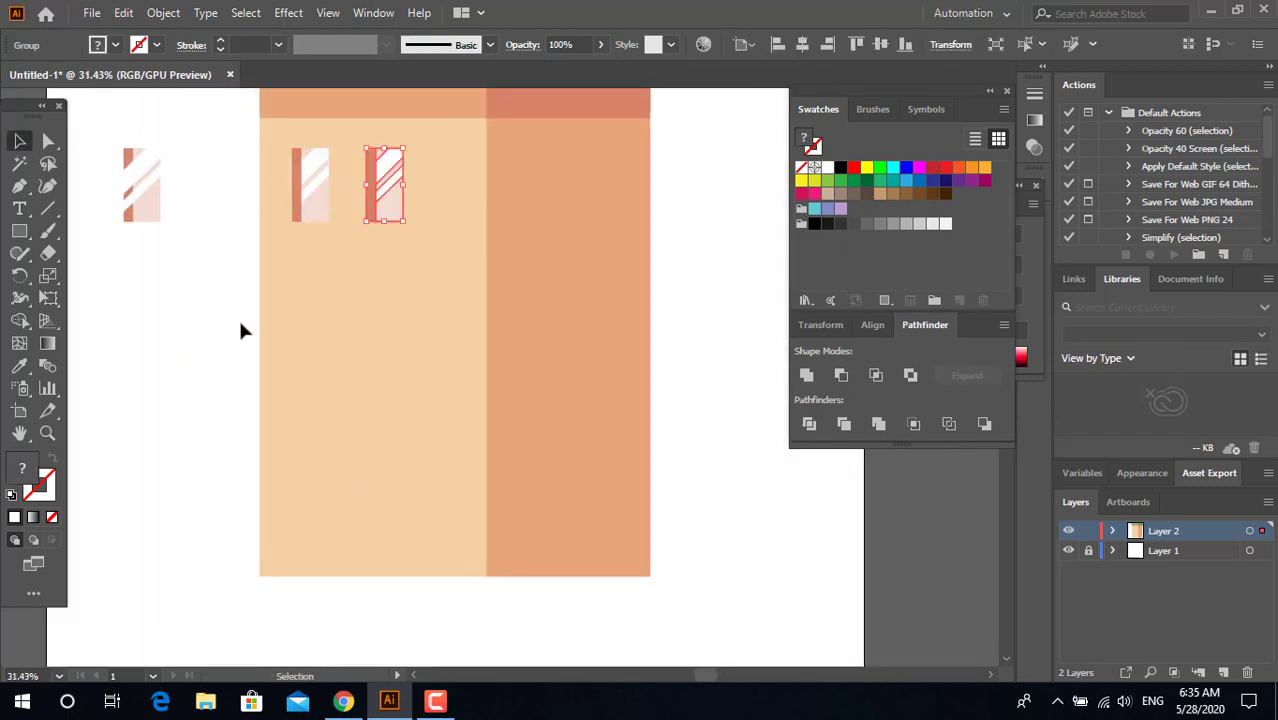
{"action": "left_click", "coordinate": [240, 319]}
{"action": "left_click", "coordinate": [317, 206]}
{"action": "left_click", "coordinate": [387, 204], "text": "shift"}
{"action": "right_click", "coordinate": [398, 207]}
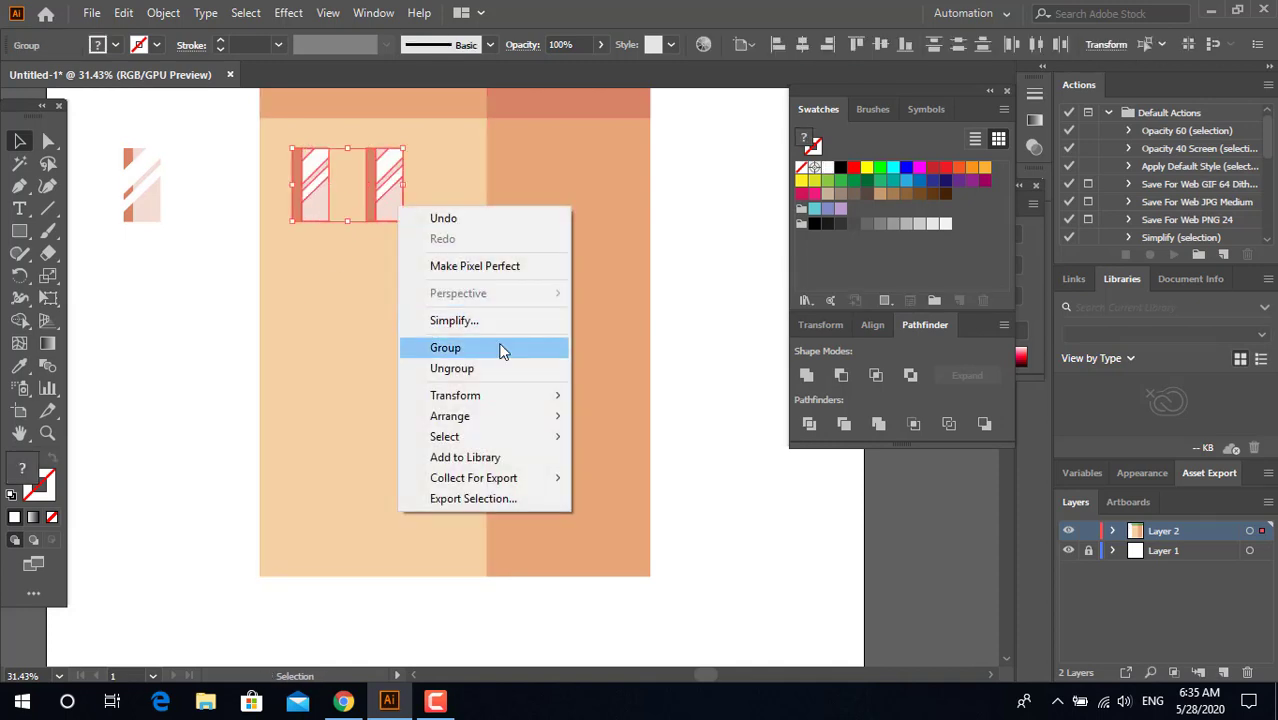
{"action": "left_click", "coordinate": [502, 346]}
Step: Move the grouped windows slightly right and up toward the orange strip on the light wall
{"action": "left_click", "coordinate": [360, 194]}
{"action": "left_click_drag", "start_coordinate": [390, 196], "coordinate": [400, 196]}
{"action": "scroll", "coordinate": [175, 349], "scroll_direction": "up", "scroll_amount": 3}
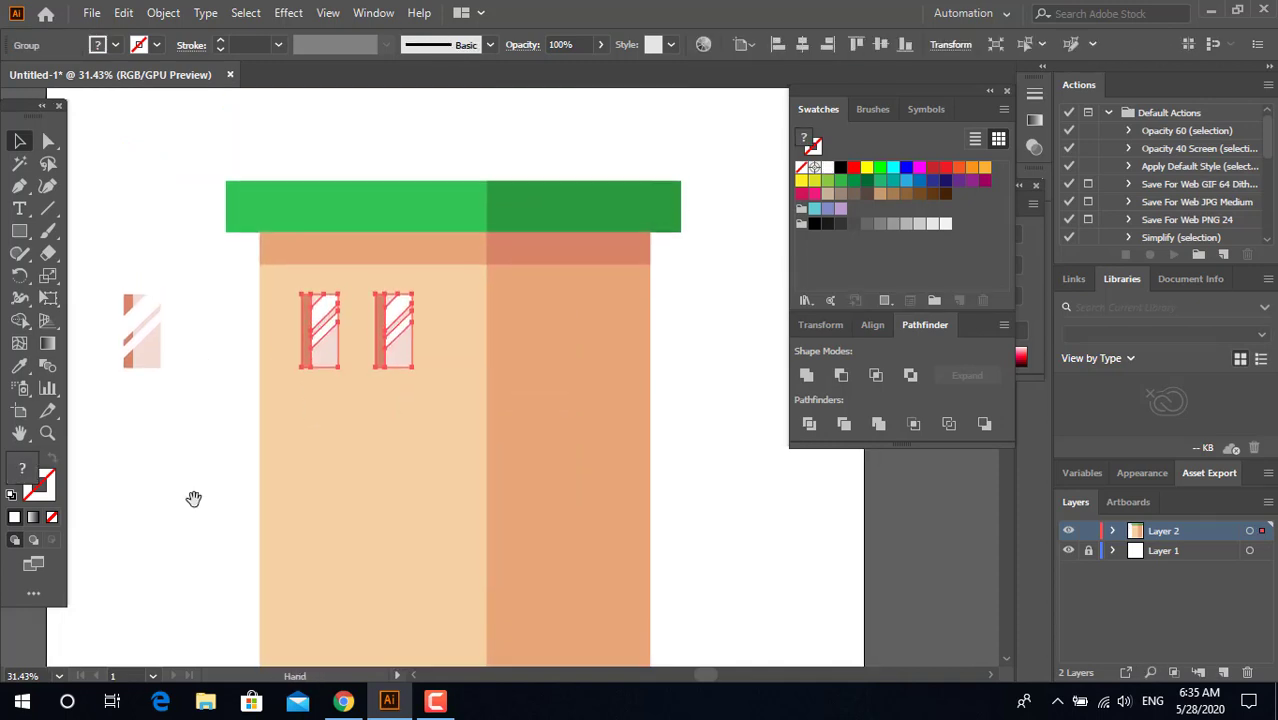
{"action": "left_click_drag", "start_coordinate": [394, 355], "coordinate": [442, 350]}
{"action": "left_click", "coordinate": [252, 388]}
Step: Draw a thin horizontal white rectangle directly under the first window as a sill, wider than the window
{"action": "key", "text": "z"}
{"action": "left_click_drag", "start_coordinate": [275, 386], "coordinate": [335, 424]}
{"action": "key", "text": "m"}
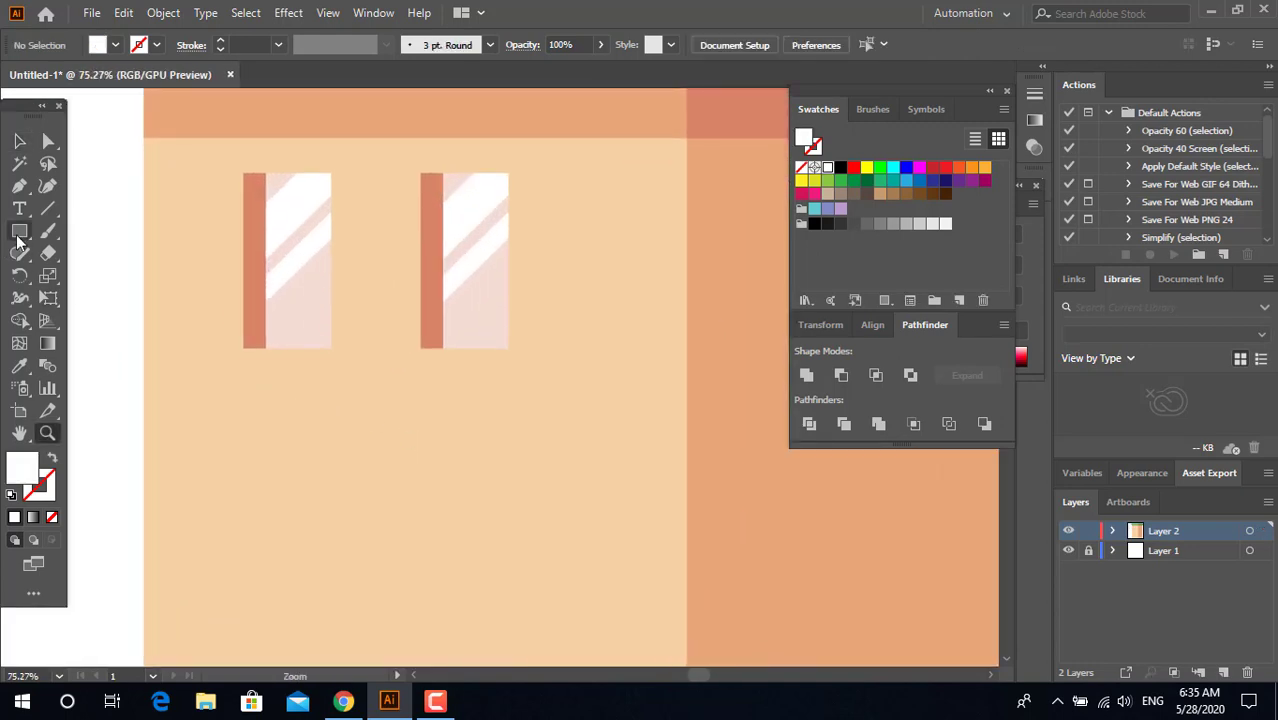
{"action": "left_click_drag", "start_coordinate": [206, 347], "coordinate": [345, 375]}
Step: Recolor the window sill with the roof's light green using the Eyedropper
{"action": "key", "text": "z"}
{"action": "left_click_drag", "start_coordinate": [553, 384], "coordinate": [259, 413]}
{"action": "left_click", "coordinate": [47, 413]}
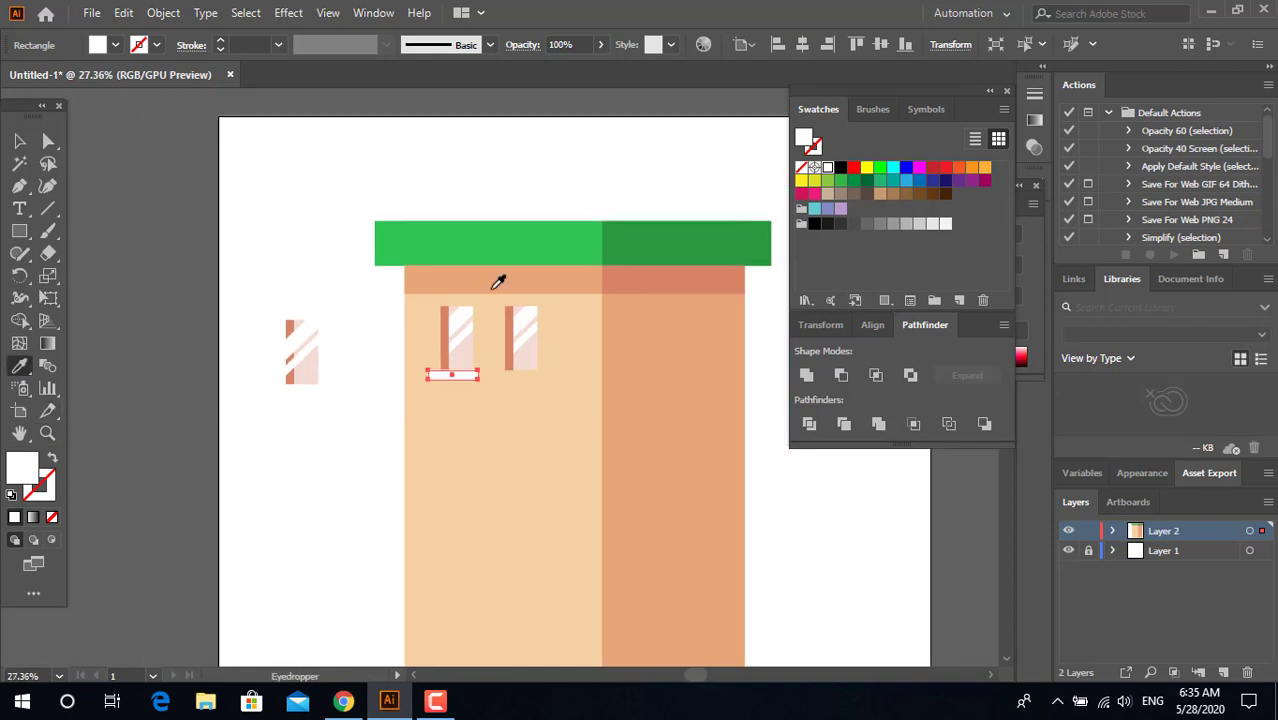
{"action": "left_click", "coordinate": [499, 280]}
{"action": "key", "text": "z"}
{"action": "left_click", "coordinate": [14, 370]}
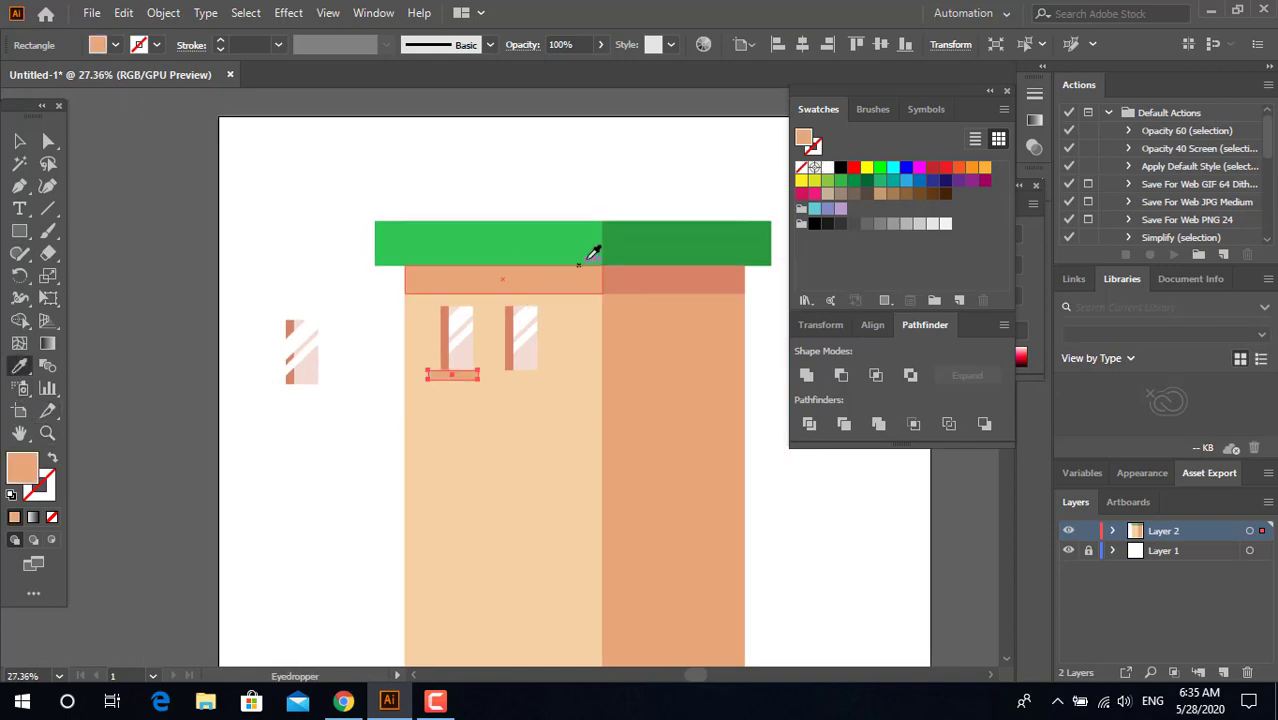
{"action": "left_click", "coordinate": [584, 255]}
Step: Place a copy of the green sill over the original, shifted slightly to the right
{"action": "key", "text": "z"}
{"action": "left_click_drag", "start_coordinate": [507, 423], "coordinate": [740, 484]}
{"action": "left_click_drag", "start_coordinate": [384, 330], "coordinate": [602, 405]}
{"action": "key", "text": "v"}
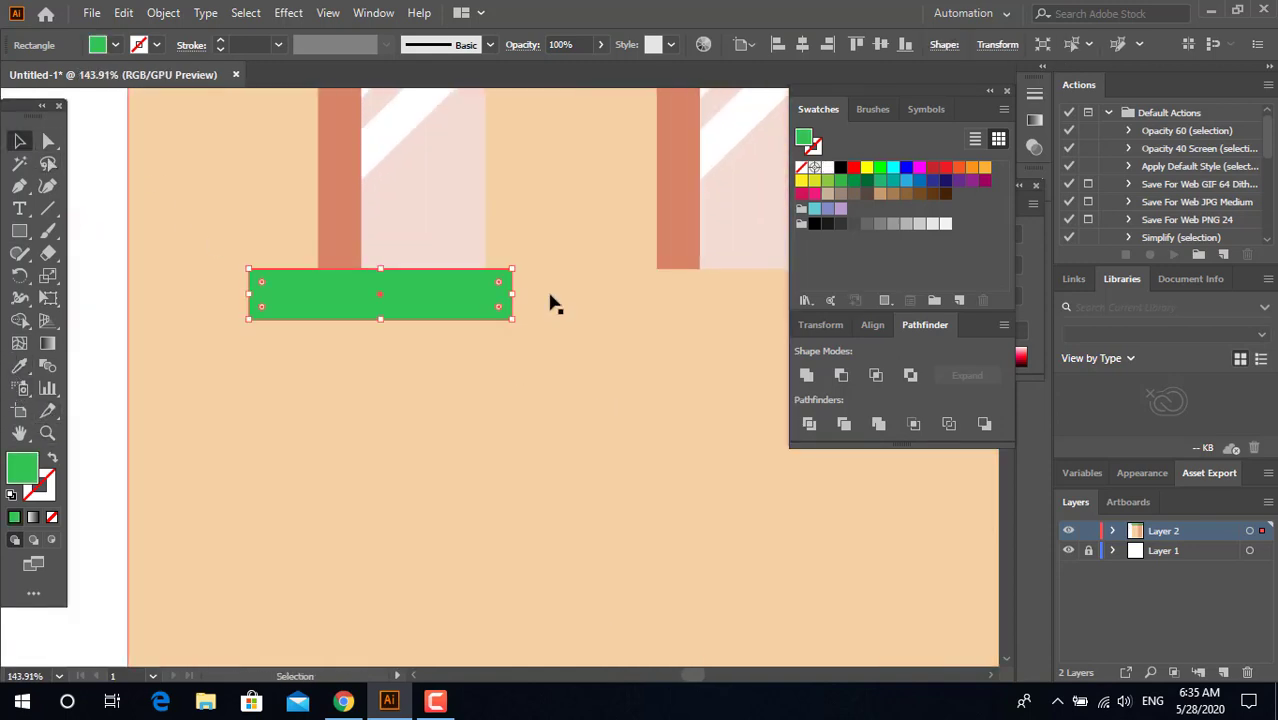
{"action": "left_click_drag", "start_coordinate": [474, 305], "coordinate": [512, 308]}
Step: Recolor the shifted sill copy with the roof's dark green using the Eyedropper
{"action": "key", "text": "z"}
{"action": "left_click_drag", "start_coordinate": [513, 309], "coordinate": [357, 337]}
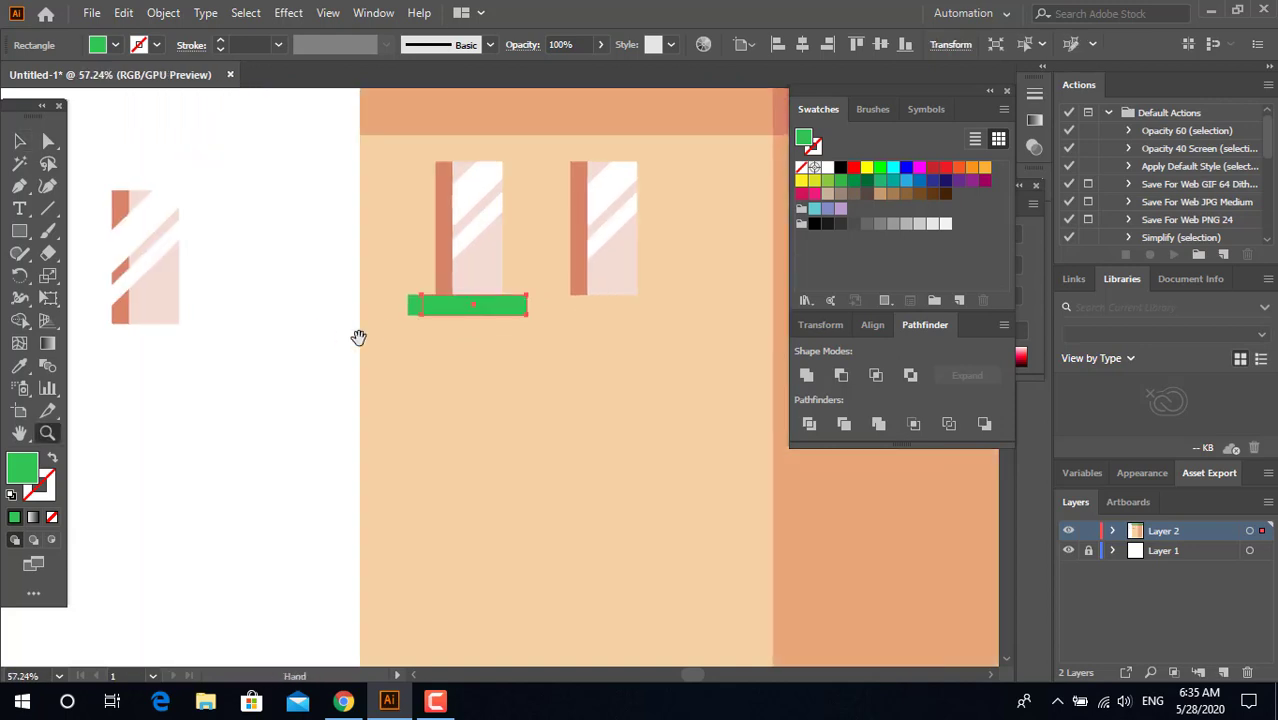
{"action": "left_click_drag", "start_coordinate": [661, 361], "coordinate": [470, 401]}
{"action": "left_click_drag", "start_coordinate": [470, 401], "coordinate": [282, 383]}
{"action": "left_click", "coordinate": [20, 366]}
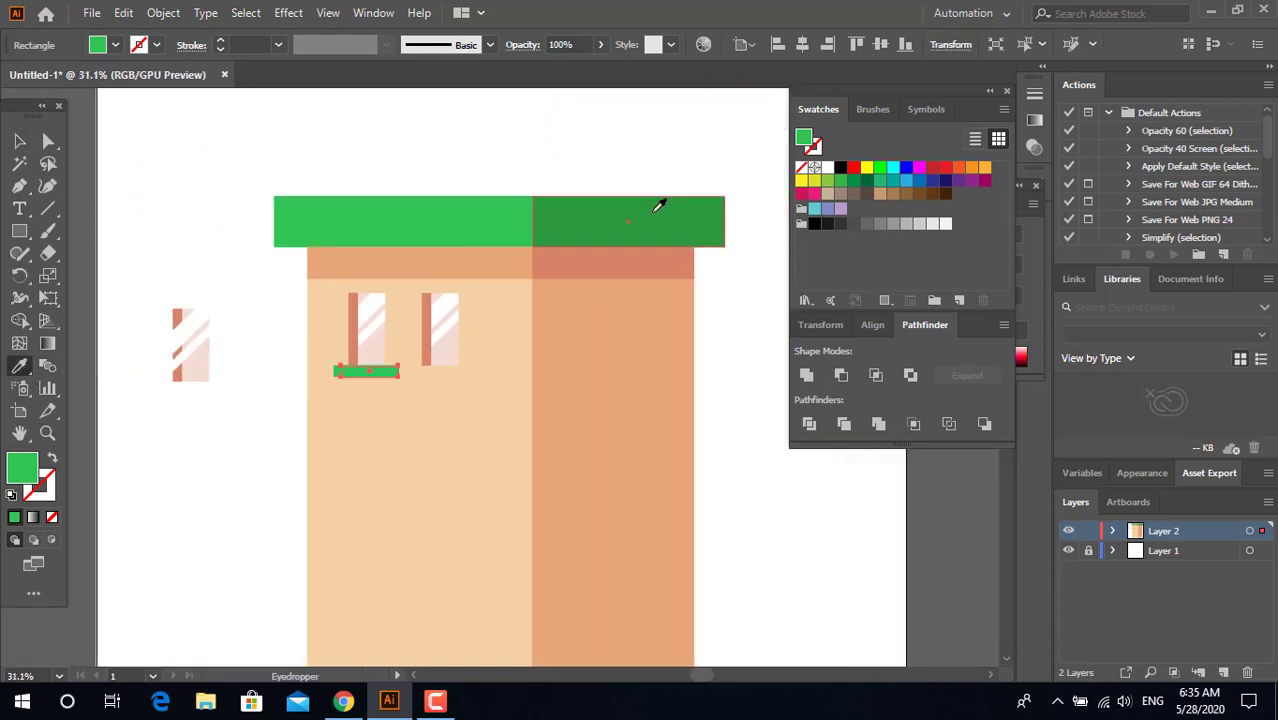
{"action": "left_click", "coordinate": [672, 210]}
Step: Delete the second window from inside the window group and exit isolation mode
{"action": "key", "text": "z"}
{"action": "left_click_drag", "start_coordinate": [412, 416], "coordinate": [470, 418]}
{"action": "key", "text": "v"}
{"action": "double_click", "coordinate": [501, 225]}
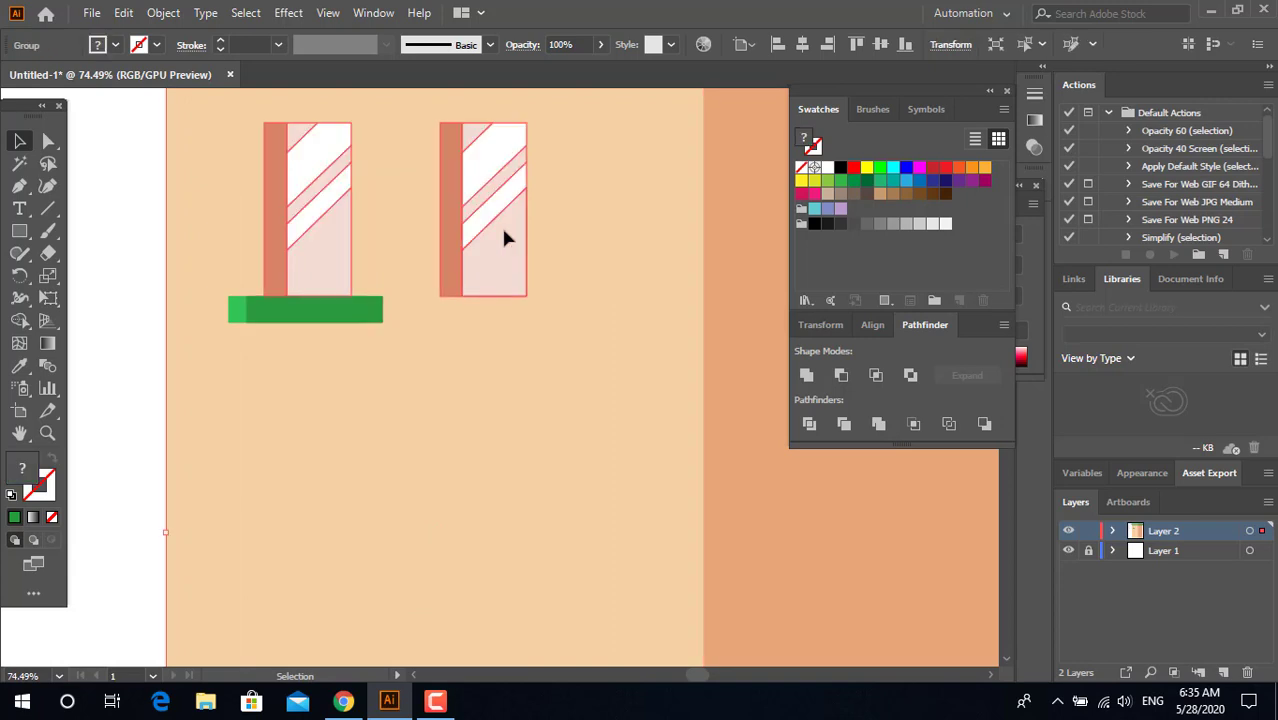
{"action": "key", "text": "Delete"}
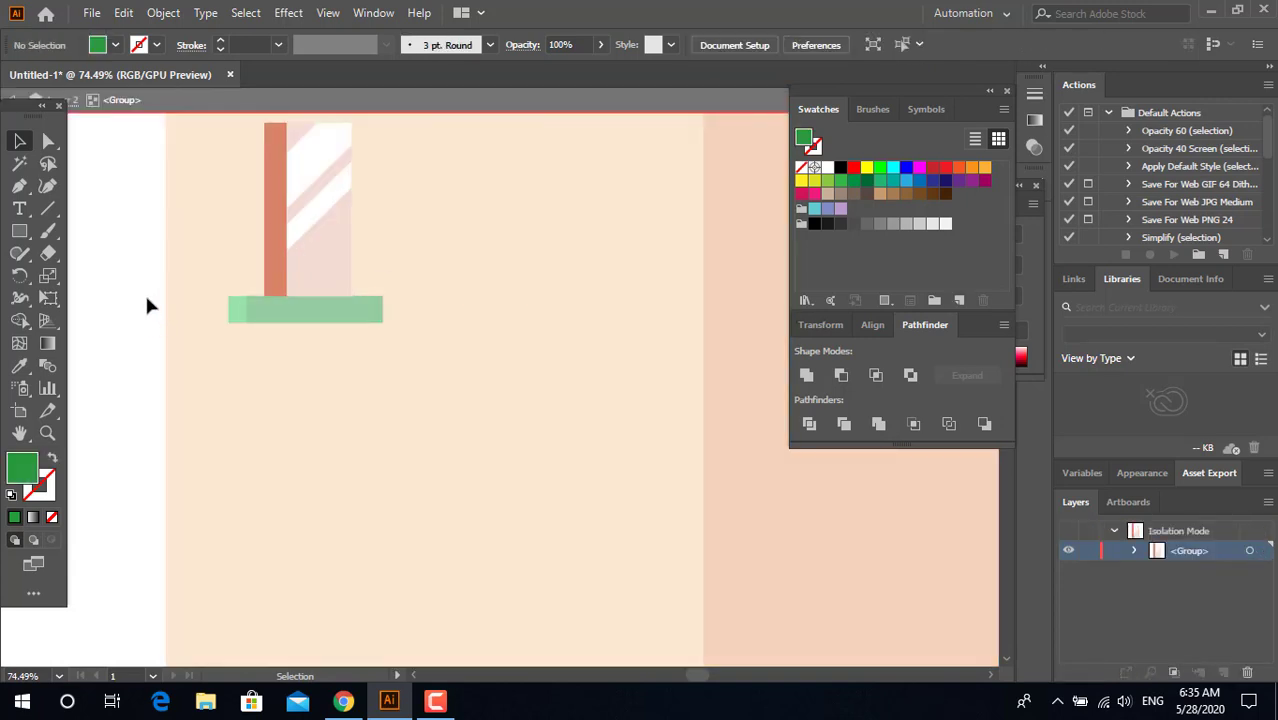
{"action": "double_click", "coordinate": [145, 300]}
Step: Bring the light green sill in front of the dark green one, leaving a dark end at its right
{"action": "left_click", "coordinate": [240, 322]}
{"action": "key", "text": "ctrl+shift+bracketright"}
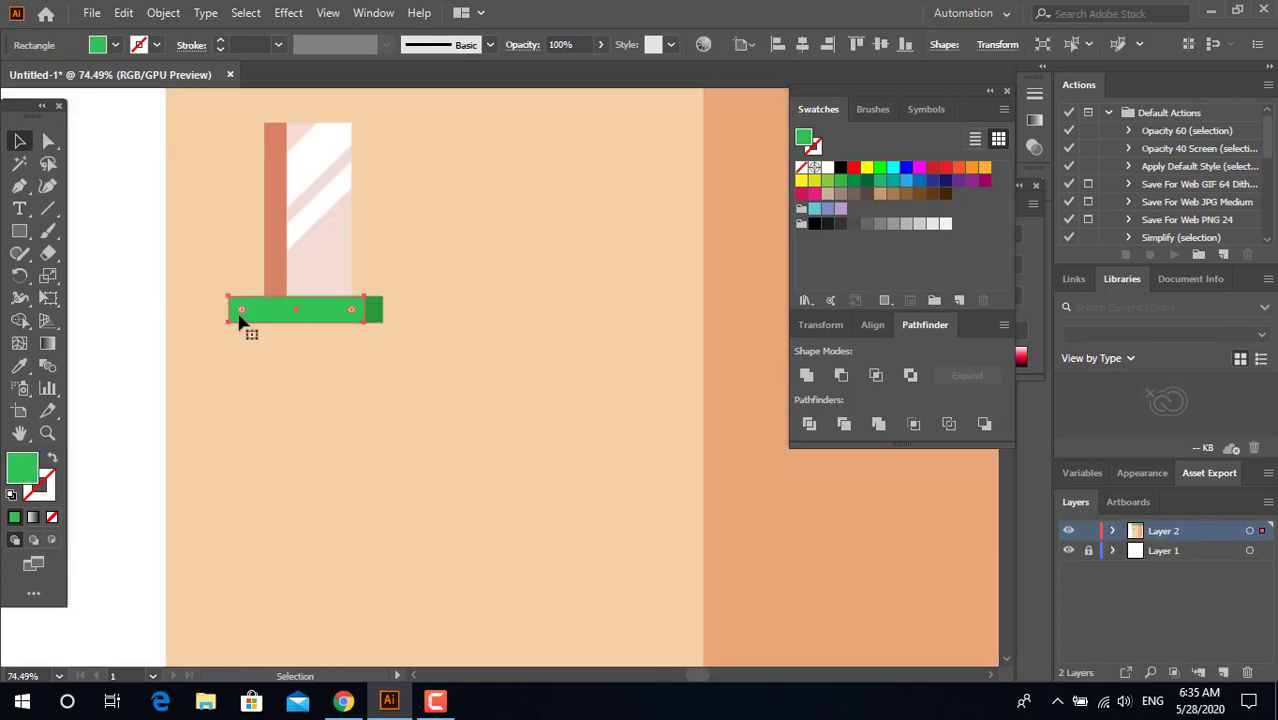
{"action": "left_click", "coordinate": [116, 305]}
Step: Draw a thin green rectangle directly beneath the sill, matching the full width of its light and dark parts
{"action": "key", "text": "z"}
{"action": "left_click_drag", "start_coordinate": [366, 229], "coordinate": [277, 200]}
{"action": "left_click_drag", "start_coordinate": [360, 270], "coordinate": [444, 560]}
{"action": "left_click_drag", "start_coordinate": [205, 517], "coordinate": [244, 421]}
{"action": "key", "text": "m"}
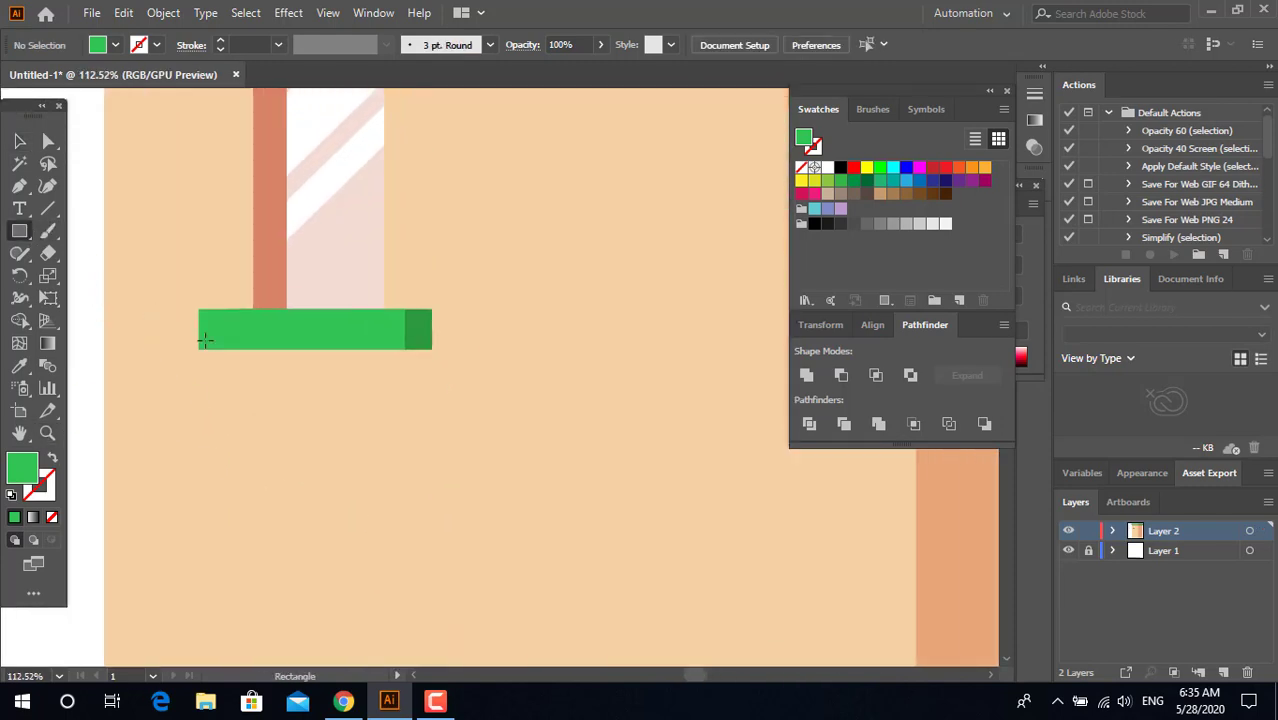
{"action": "left_click_drag", "start_coordinate": [194, 349], "coordinate": [434, 379]}
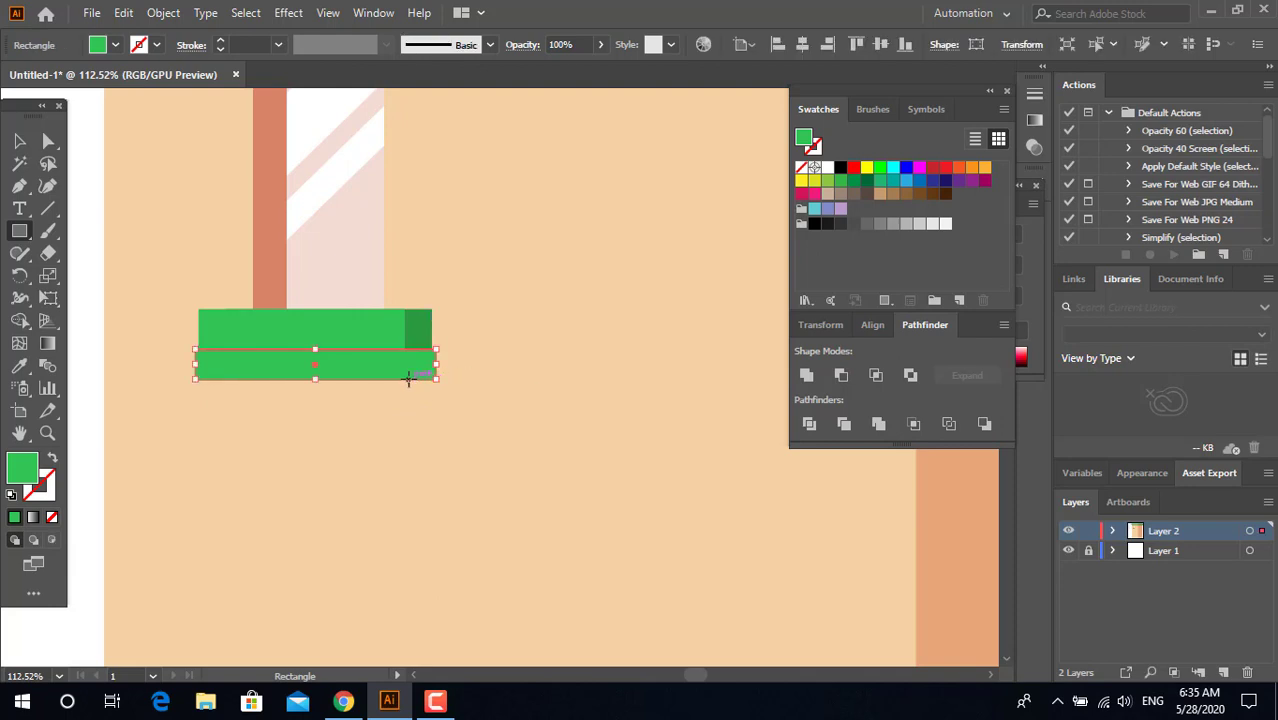
{"action": "key", "text": "ctrl+z"}
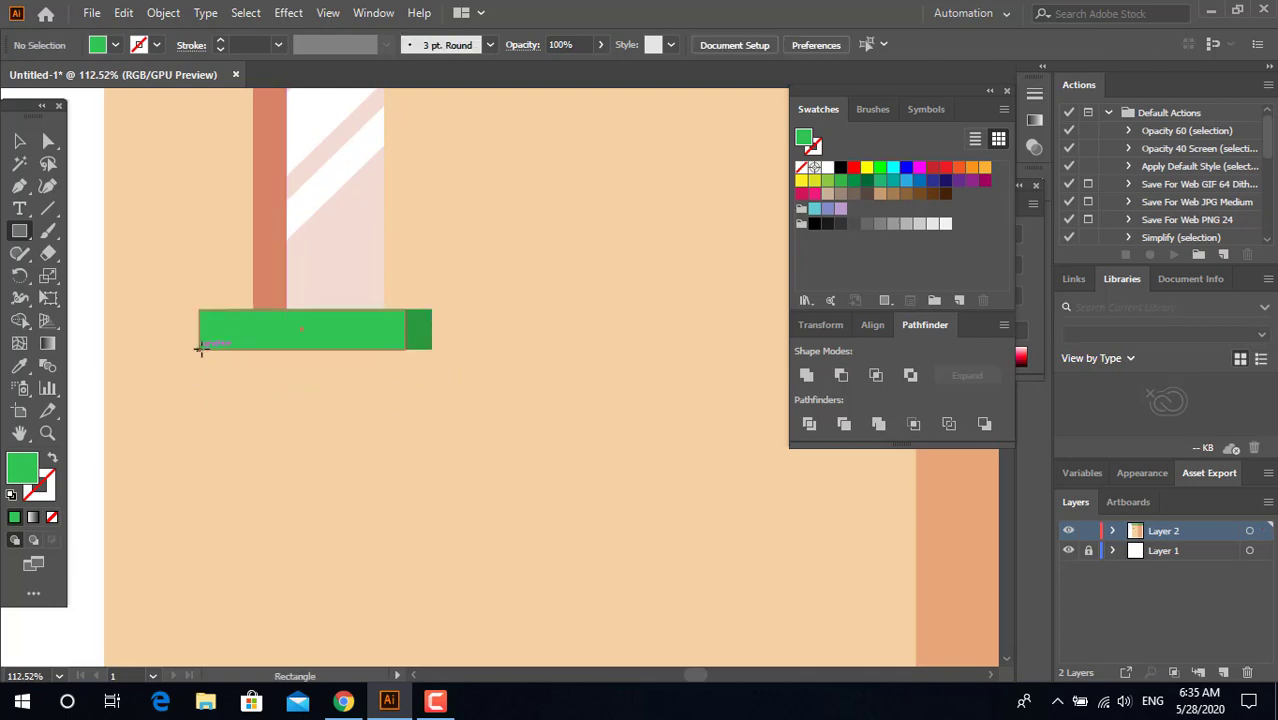
{"action": "left_click_drag", "start_coordinate": [200, 349], "coordinate": [433, 378]}
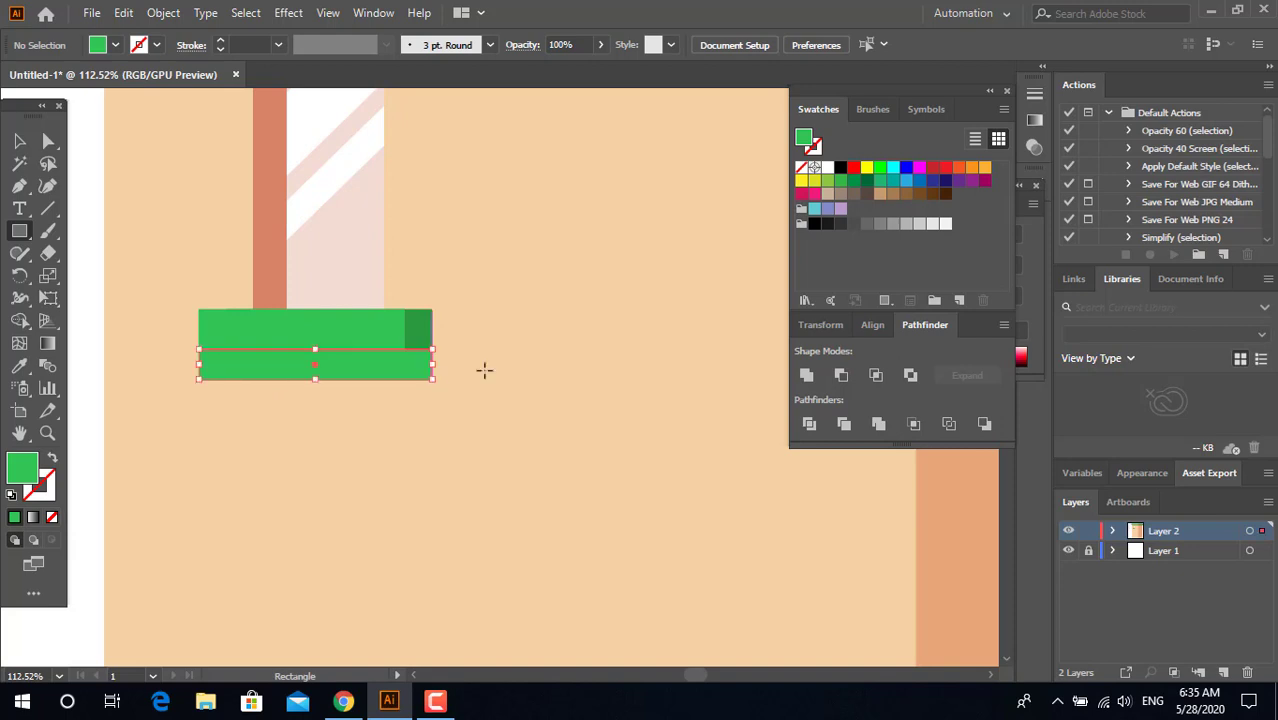
Step: Recolor the rectangle beneath the sill with the building's orange shade using the Eyedropper to form a shadow
{"action": "key", "text": "z"}
{"action": "left_click_drag", "start_coordinate": [506, 300], "coordinate": [392, 436]}
{"action": "mouse_move", "coordinate": [392, 436]}
{"action": "left_mouse_down"}
{"action": "mouse_move", "coordinate": [449, 459]}
{"action": "mouse_move", "coordinate": [358, 484]}
{"action": "left_mouse_up"}
{"action": "left_click", "coordinate": [21, 366]}
{"action": "left_click", "coordinate": [583, 364]}
{"action": "key", "text": "z"}
{"action": "left_click_drag", "start_coordinate": [452, 336], "coordinate": [595, 417]}
{"action": "left_click", "coordinate": [15, 145]}
{"action": "left_click", "coordinate": [165, 300]}
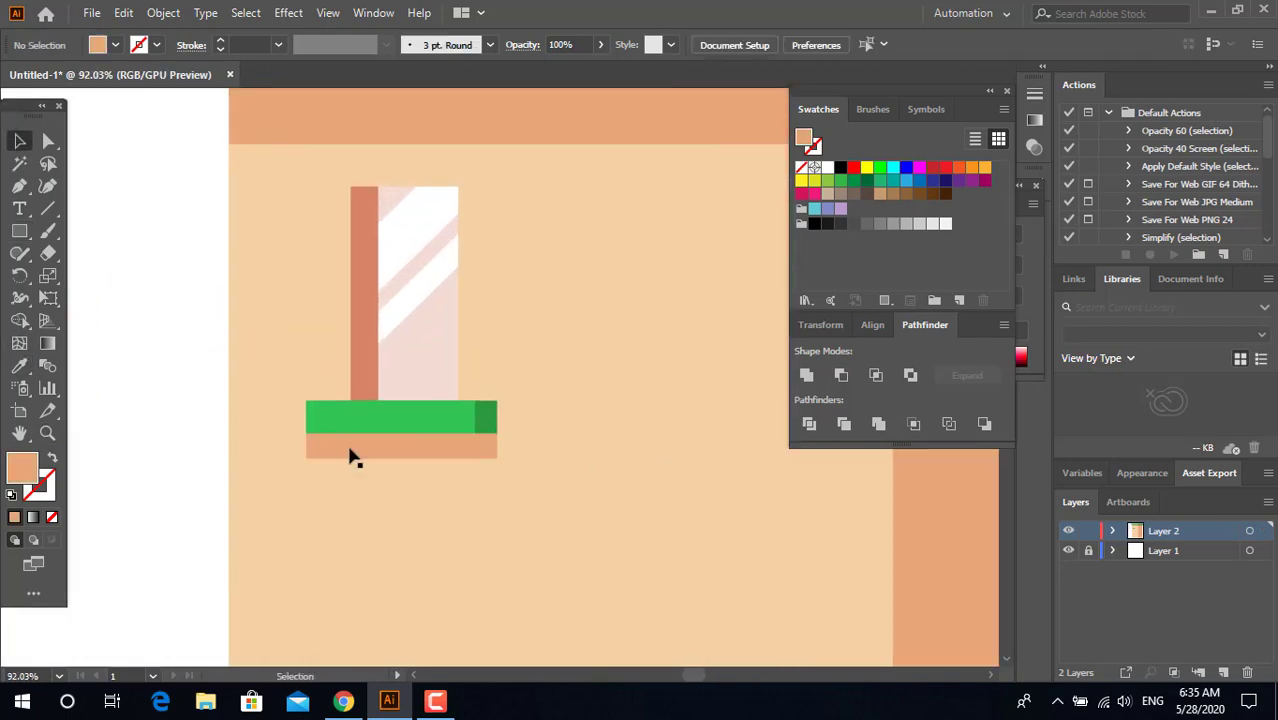
Step: Group the window with its light and dark green sill parts and the orange shadow
{"action": "left_click", "coordinate": [416, 451]}
{"action": "left_click", "coordinate": [420, 414], "text": "shift"}
{"action": "left_click", "coordinate": [430, 358], "text": "shift"}
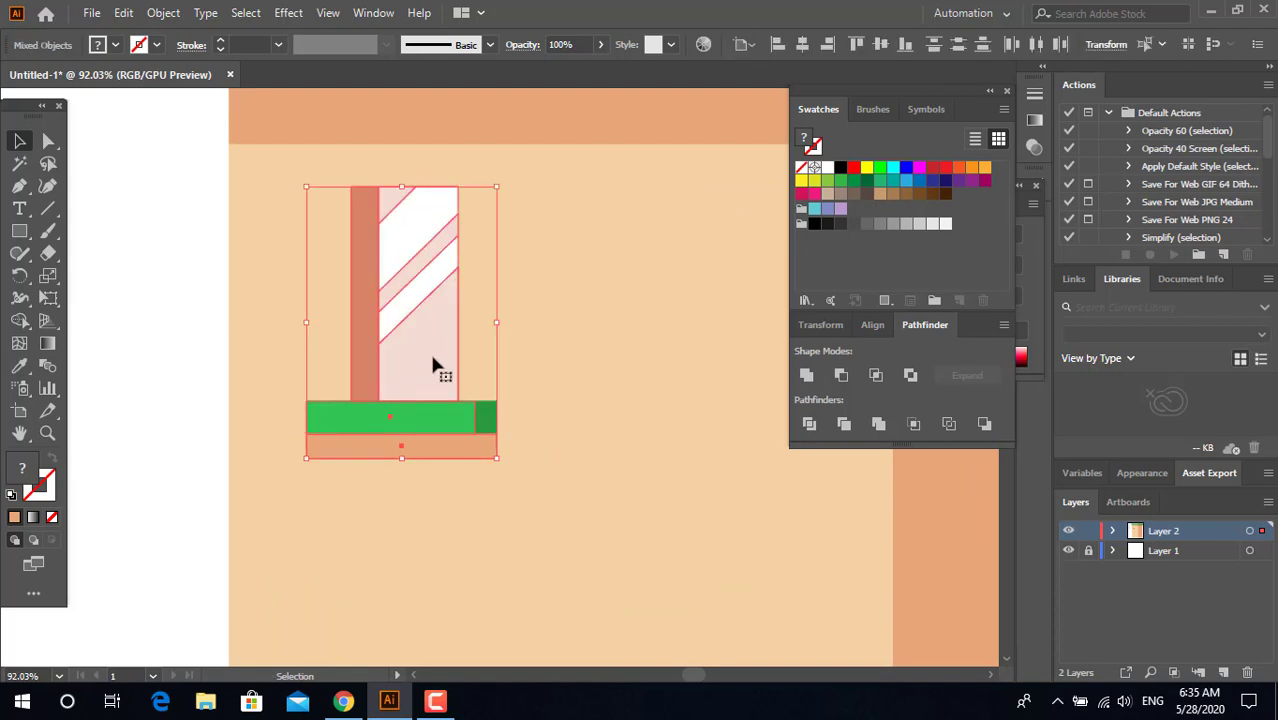
{"action": "right_click", "coordinate": [432, 358]}
{"action": "left_click", "coordinate": [358, 428], "text": "shift"}
{"action": "right_click", "coordinate": [436, 328]}
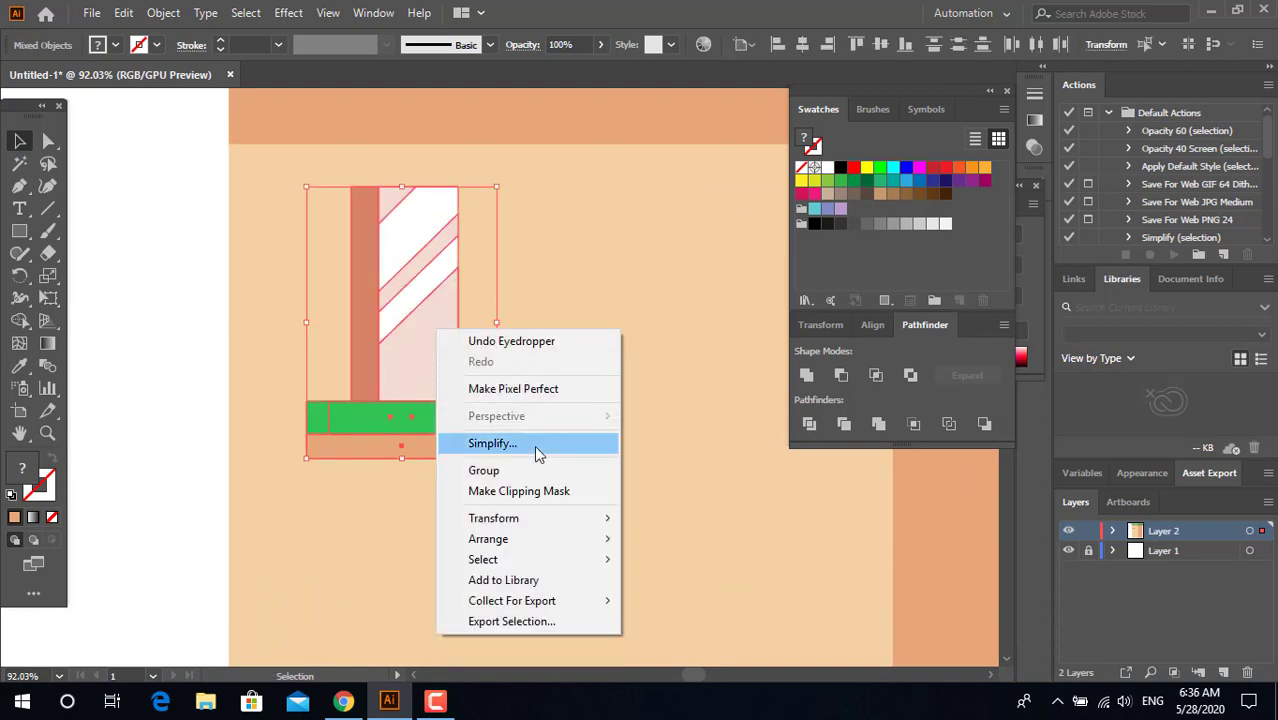
{"action": "left_click", "coordinate": [520, 470]}
{"action": "left_click", "coordinate": [205, 430]}
Step: Place a copy of the complete window with its sill beside the original on the light wall
{"action": "key", "text": "z"}
{"action": "left_click_drag", "start_coordinate": [409, 326], "coordinate": [345, 345]}
{"action": "left_click_drag", "start_coordinate": [452, 407], "coordinate": [405, 394]}
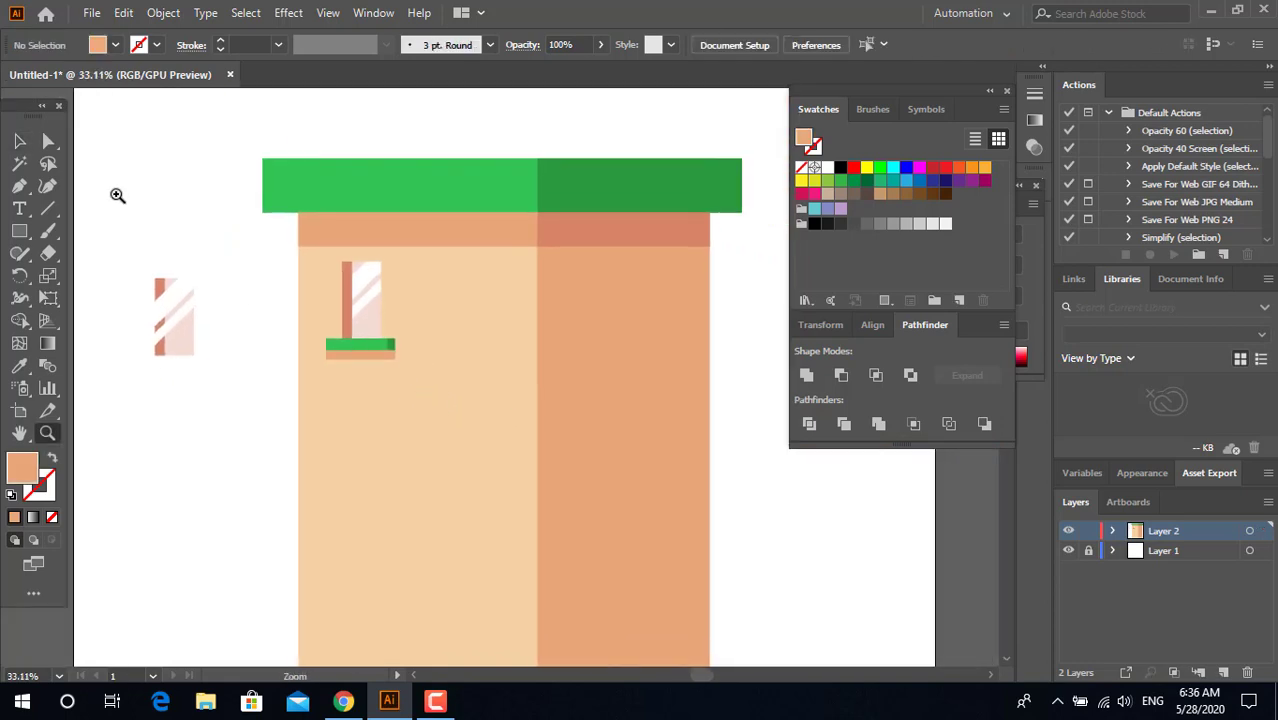
{"action": "left_click", "coordinate": [19, 141]}
{"action": "left_click", "coordinate": [379, 345]}
{"action": "left_click_drag", "start_coordinate": [379, 345], "coordinate": [458, 355]}
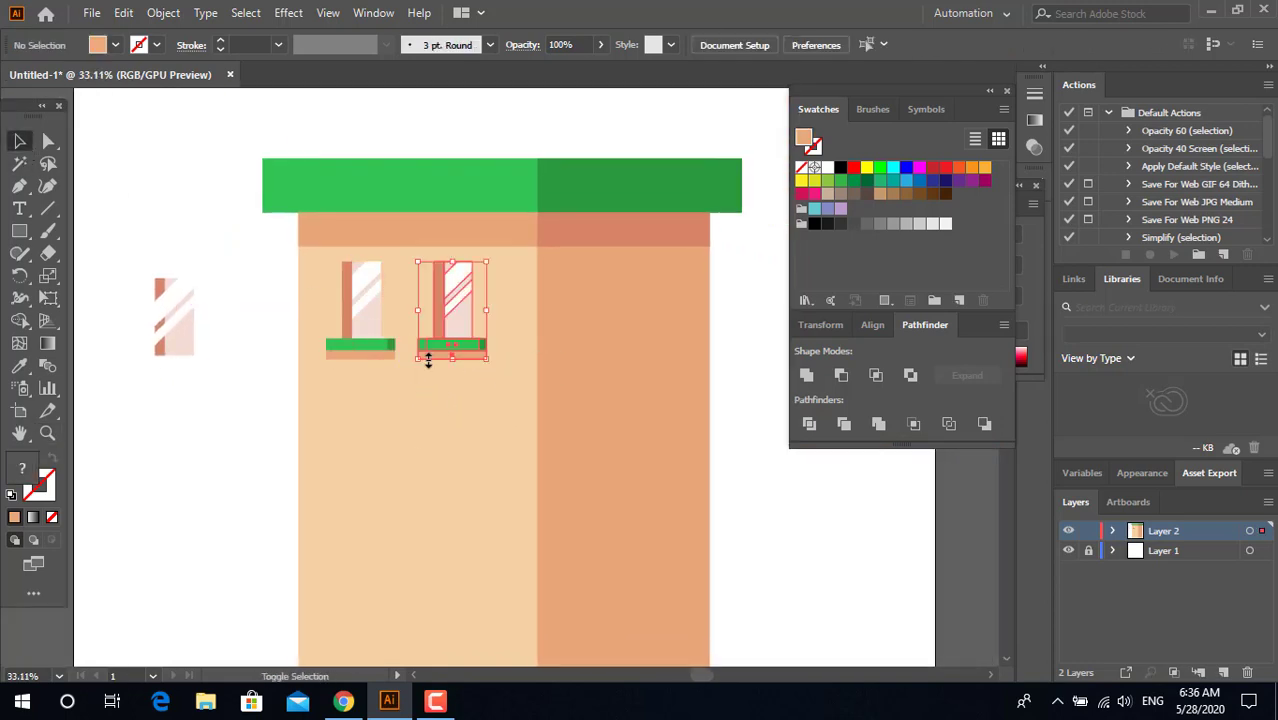
Step: Group the two complete windows into one pair
{"action": "left_click", "coordinate": [355, 347], "text": "shift"}
{"action": "right_click", "coordinate": [454, 335]}
{"action": "left_click", "coordinate": [501, 476]}
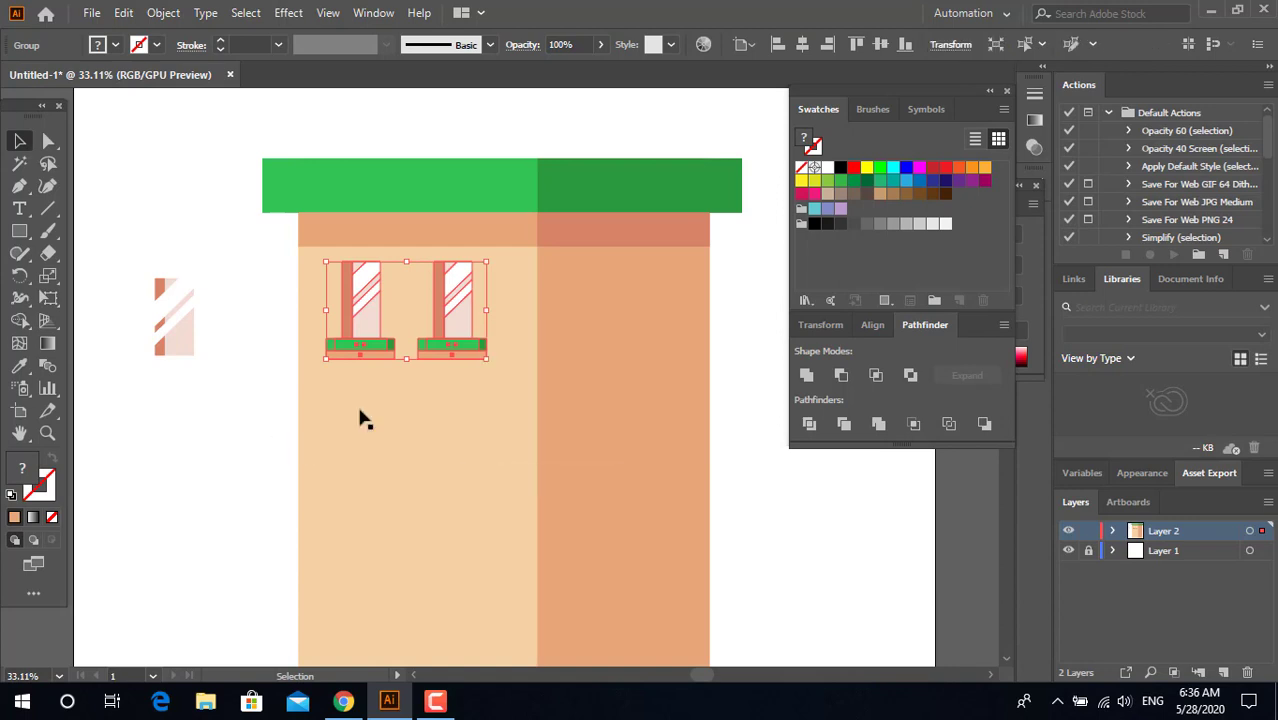
Step: Copy the window pair to the bottom of the light wall and blend both pairs into four evenly spaced rows
{"action": "key", "text": "ctrl+minus"}
{"action": "left_click_drag", "start_coordinate": [455, 265], "coordinate": [476, 504]}
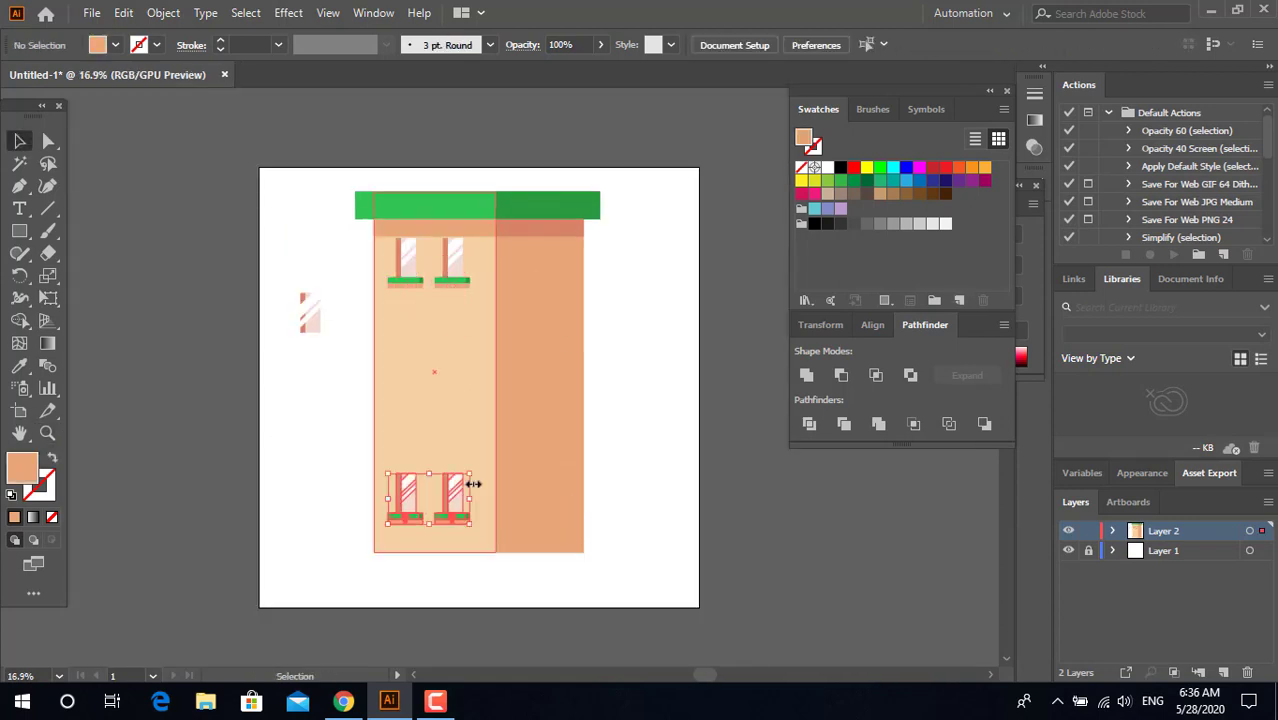
{"action": "left_click", "coordinate": [463, 280]}
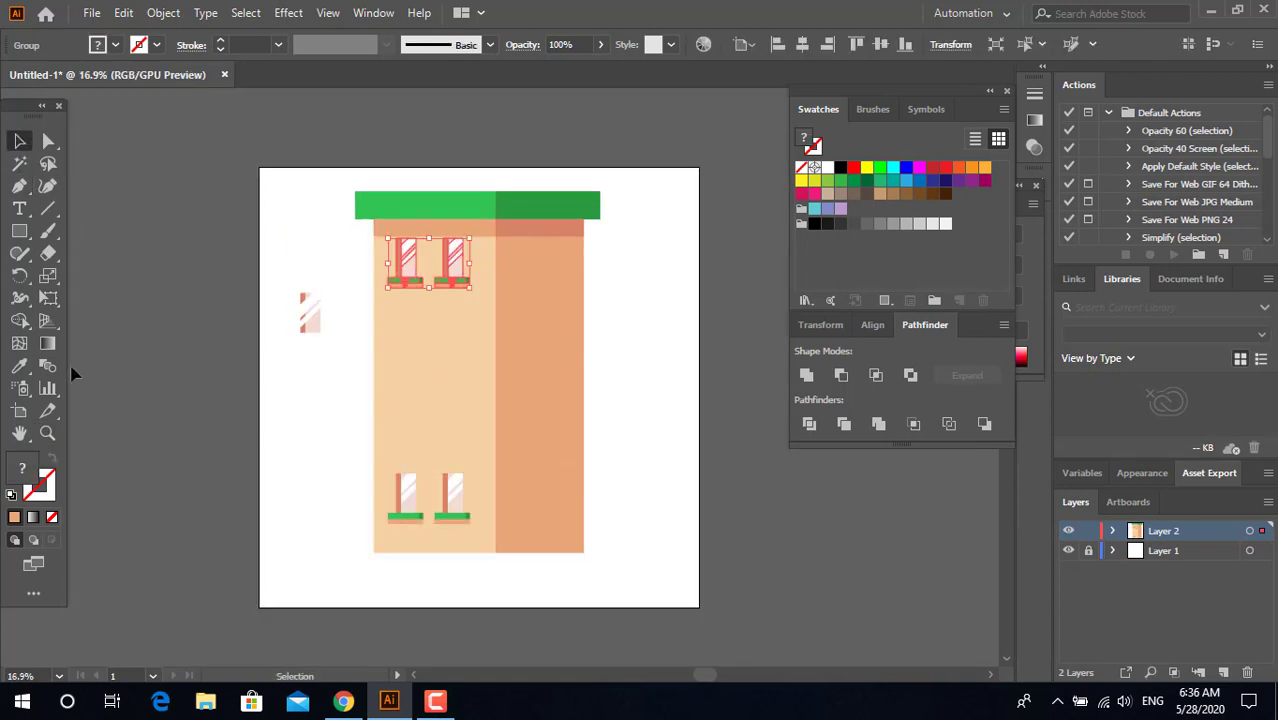
{"action": "left_click", "coordinate": [47, 365]}
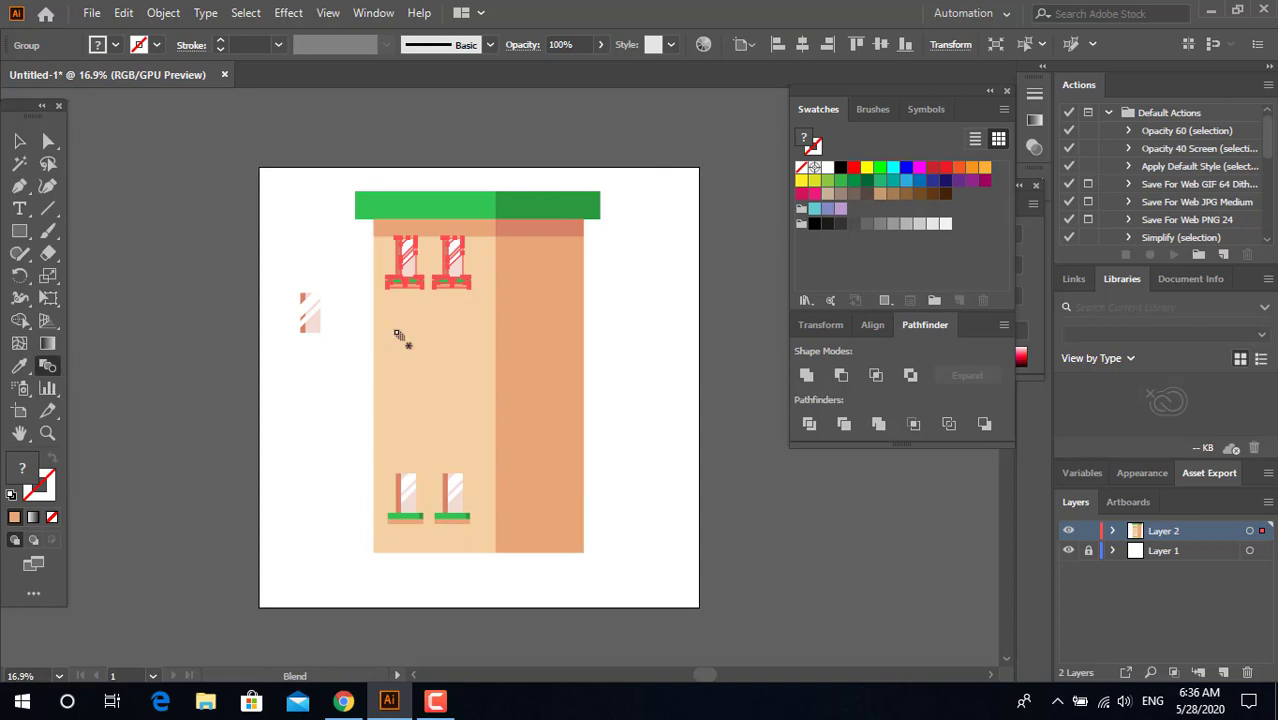
{"action": "left_click", "coordinate": [455, 514], "text": "alt"}
{"action": "left_click", "coordinate": [660, 397]}
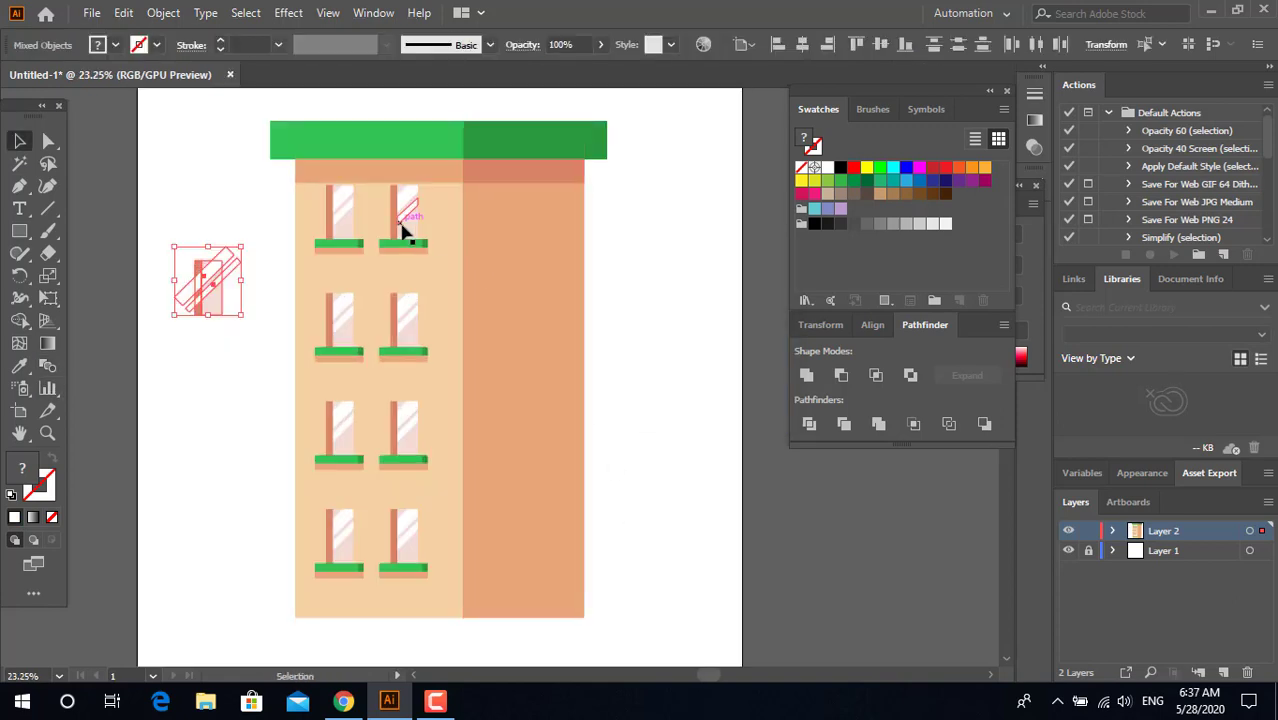
Step: Place a copy of the blended window rows on the darker wall and reflect it left to right
{"action": "left_click_drag", "start_coordinate": [405, 232], "coordinate": [555, 234]}
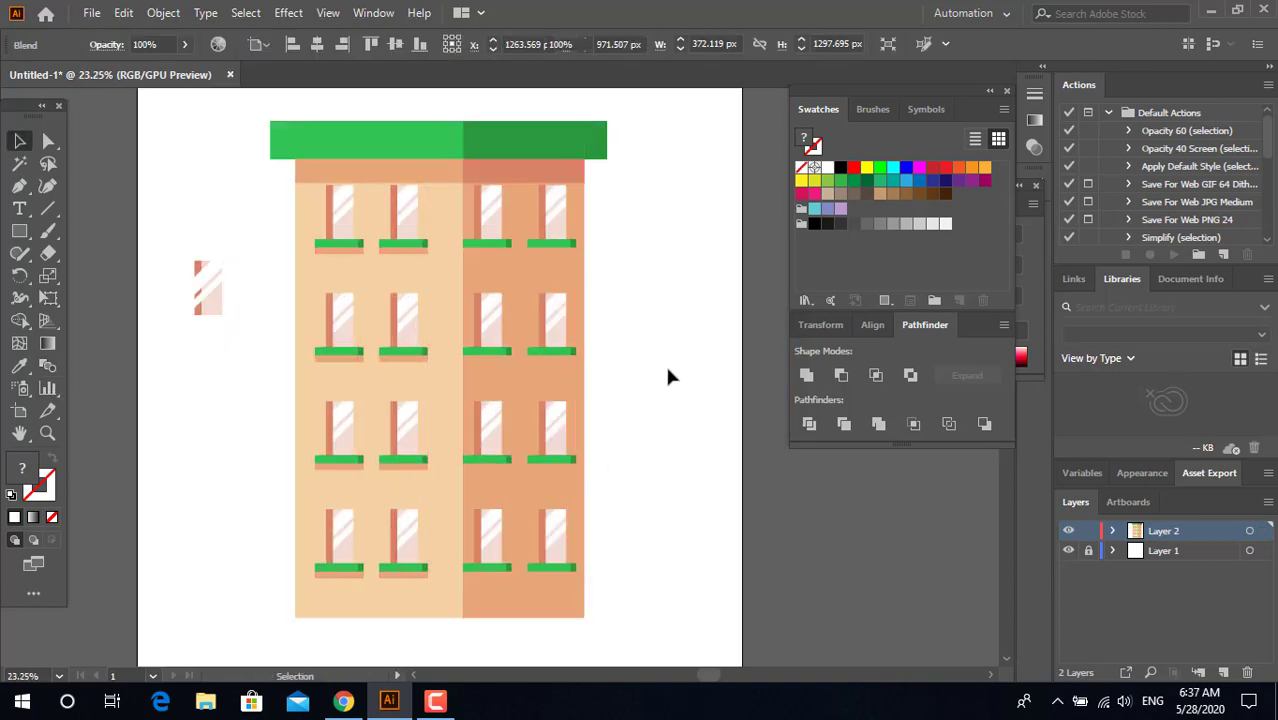
{"action": "left_click", "coordinate": [665, 363]}
{"action": "right_click", "coordinate": [570, 257]}
{"action": "mouse_move", "coordinate": [656, 431]}
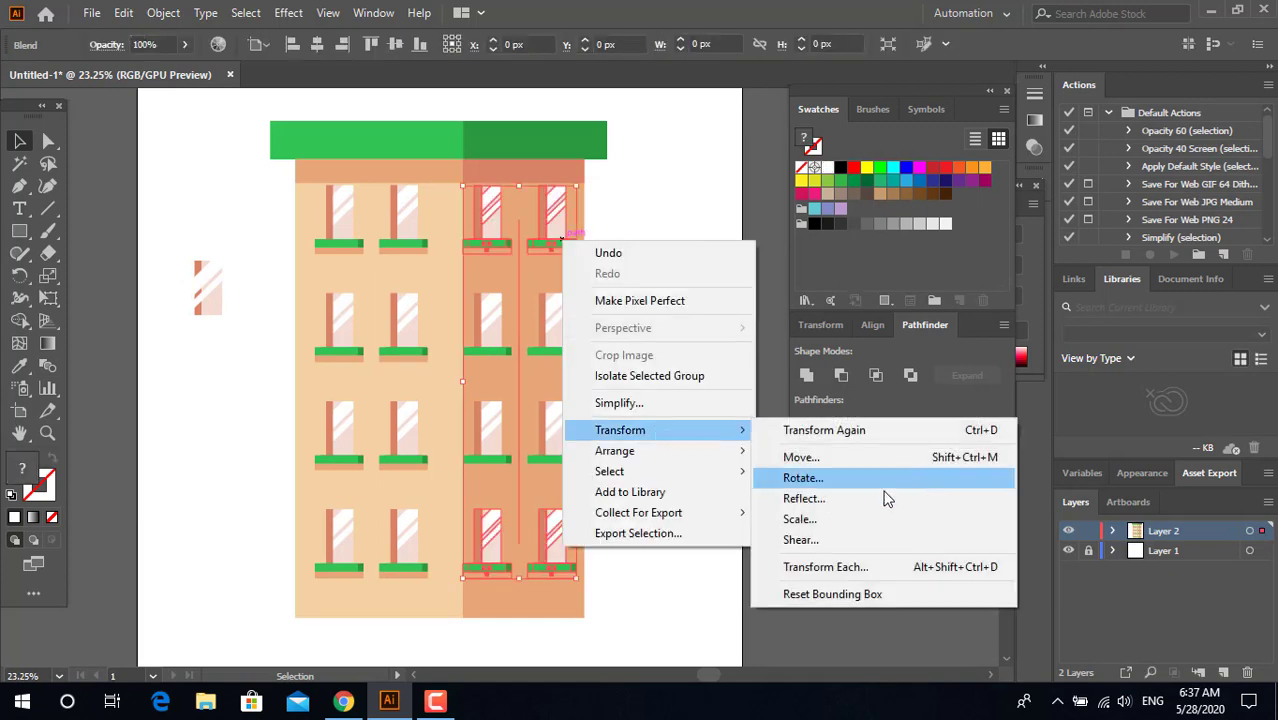
{"action": "left_click", "coordinate": [820, 500]}
{"action": "left_click", "coordinate": [648, 466]}
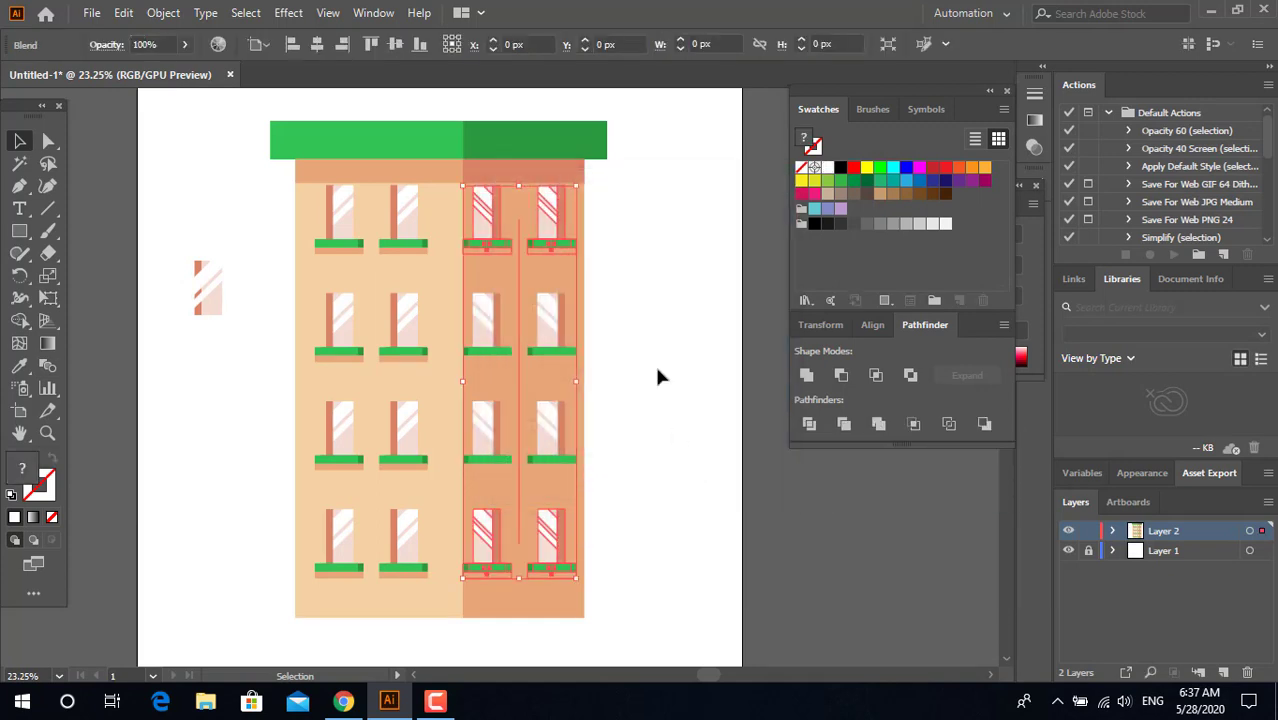
{"action": "left_click", "coordinate": [654, 362]}
{"action": "key", "text": "z"}
{"action": "left_click_drag", "start_coordinate": [665, 329], "coordinate": [499, 400]}
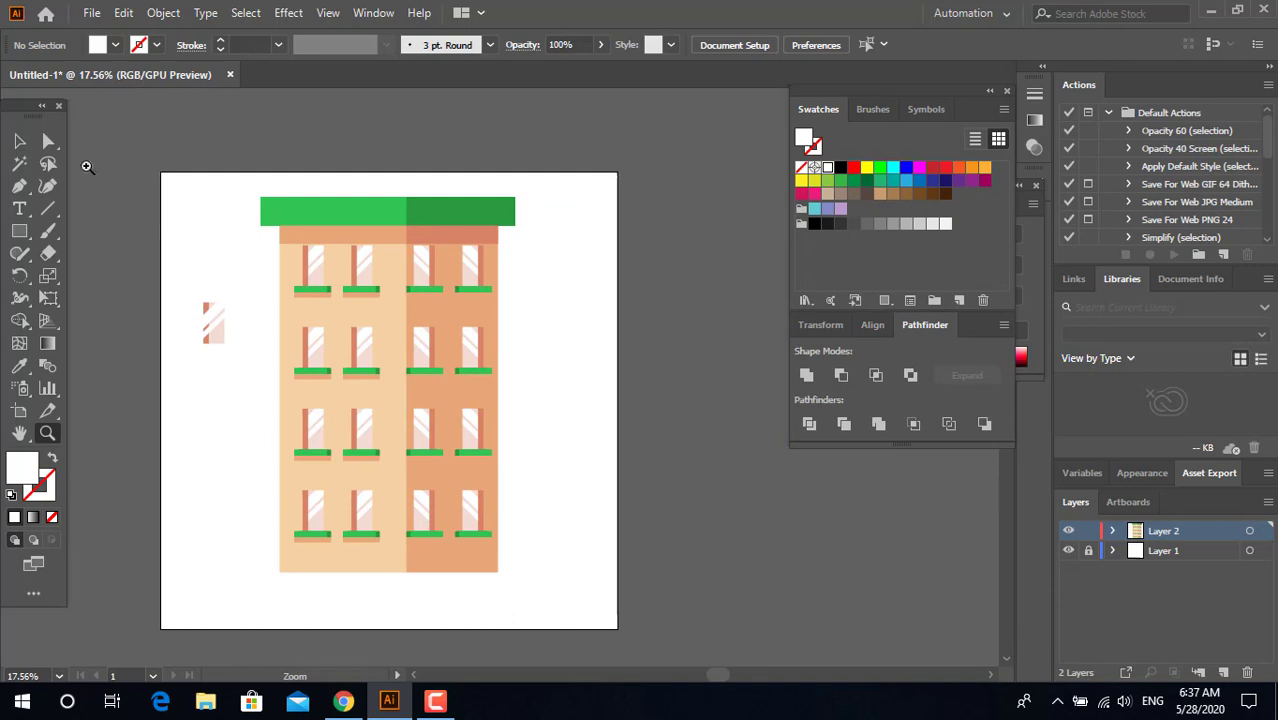
Step: Delete the leftover window artwork lying outside the building
{"action": "left_click", "coordinate": [18, 141]}
{"action": "left_click_drag", "start_coordinate": [198, 373], "coordinate": [210, 244]}
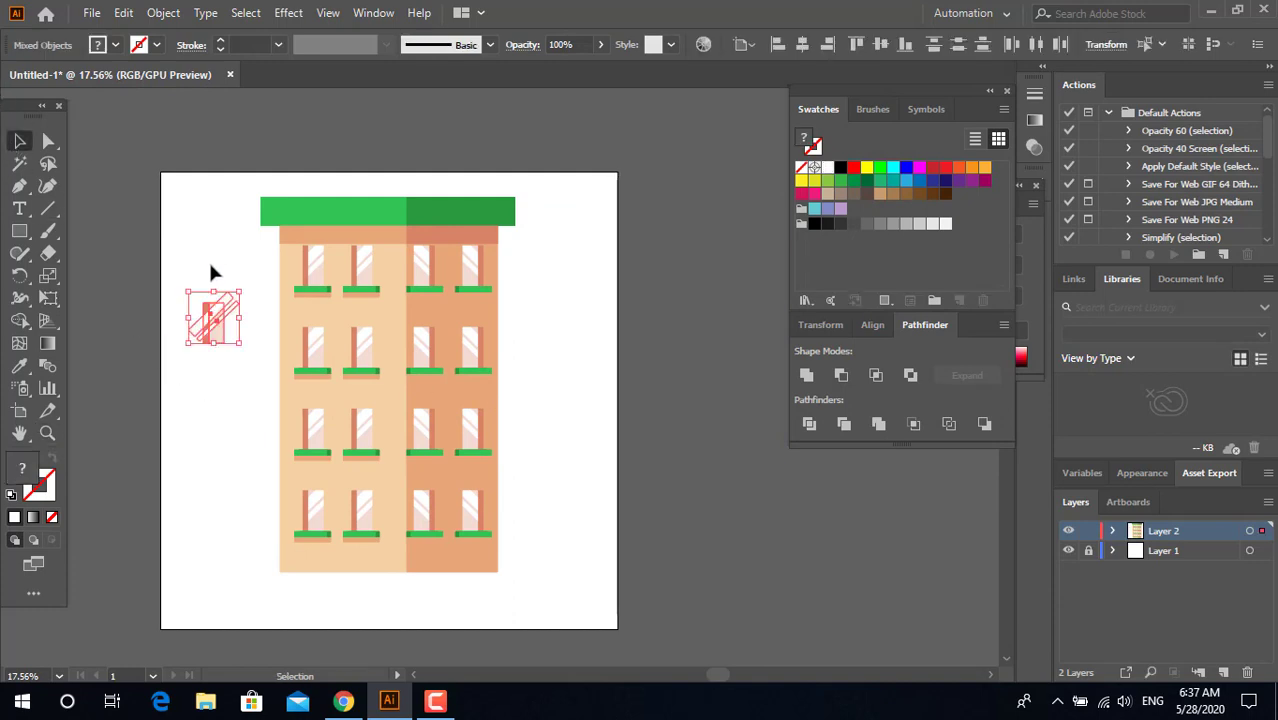
{"action": "key", "text": "Delete"}
Step: Shift the blended window rows on the darker wall 10 px to the right
{"action": "key", "text": "z"}
{"action": "left_click_drag", "start_coordinate": [603, 458], "coordinate": [643, 460]}
{"action": "left_click_drag", "start_coordinate": [425, 448], "coordinate": [586, 520]}
{"action": "left_click_drag", "start_coordinate": [490, 454], "coordinate": [551, 456]}
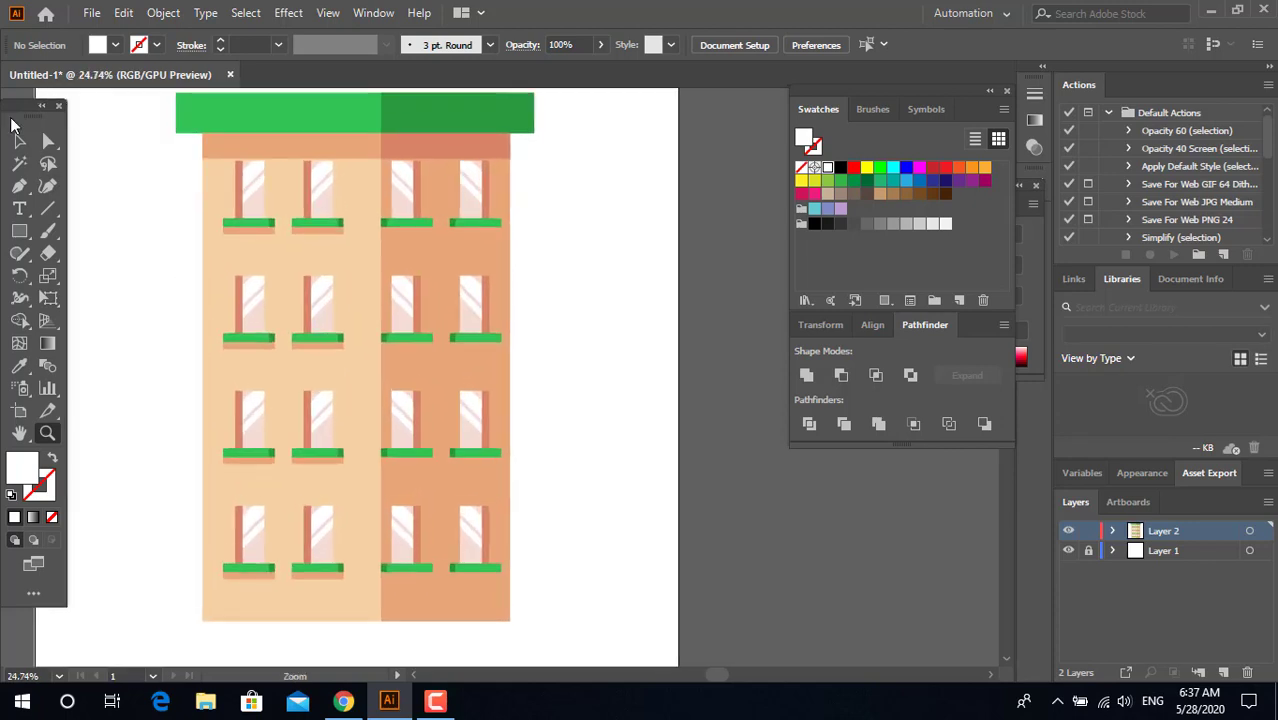
{"action": "left_click", "coordinate": [18, 141]}
{"action": "left_click", "coordinate": [399, 189]}
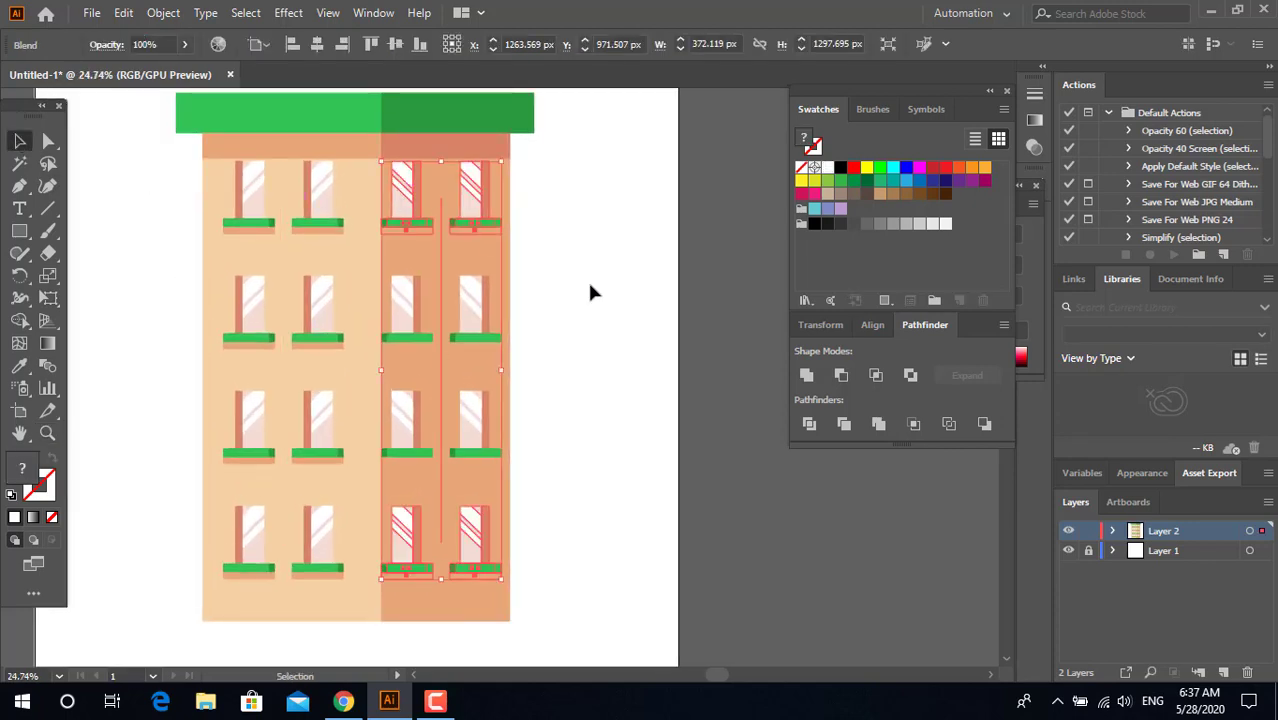
{"action": "key", "text": "Right"}
{"action": "key", "text": "Right"}
{"action": "key", "text": "Right"}
{"action": "key", "text": "Right"}
{"action": "key", "text": "Right"}
{"action": "key", "text": "Right"}
{"action": "key", "text": "Right"}
{"action": "key", "text": "Right"}
{"action": "key", "text": "Right"}
{"action": "key", "text": "Right"}
{"action": "key", "text": "Right"}
{"action": "key", "text": "Right"}
{"action": "key", "text": "Right"}
{"action": "key", "text": "Right"}
{"action": "key", "text": "Right"}
{"action": "key", "text": "Right"}
{"action": "key", "text": "Right"}
{"action": "key", "text": "Right"}
{"action": "key", "text": "Right"}
{"action": "key", "text": "Right"}
{"action": "key", "text": "Right"}
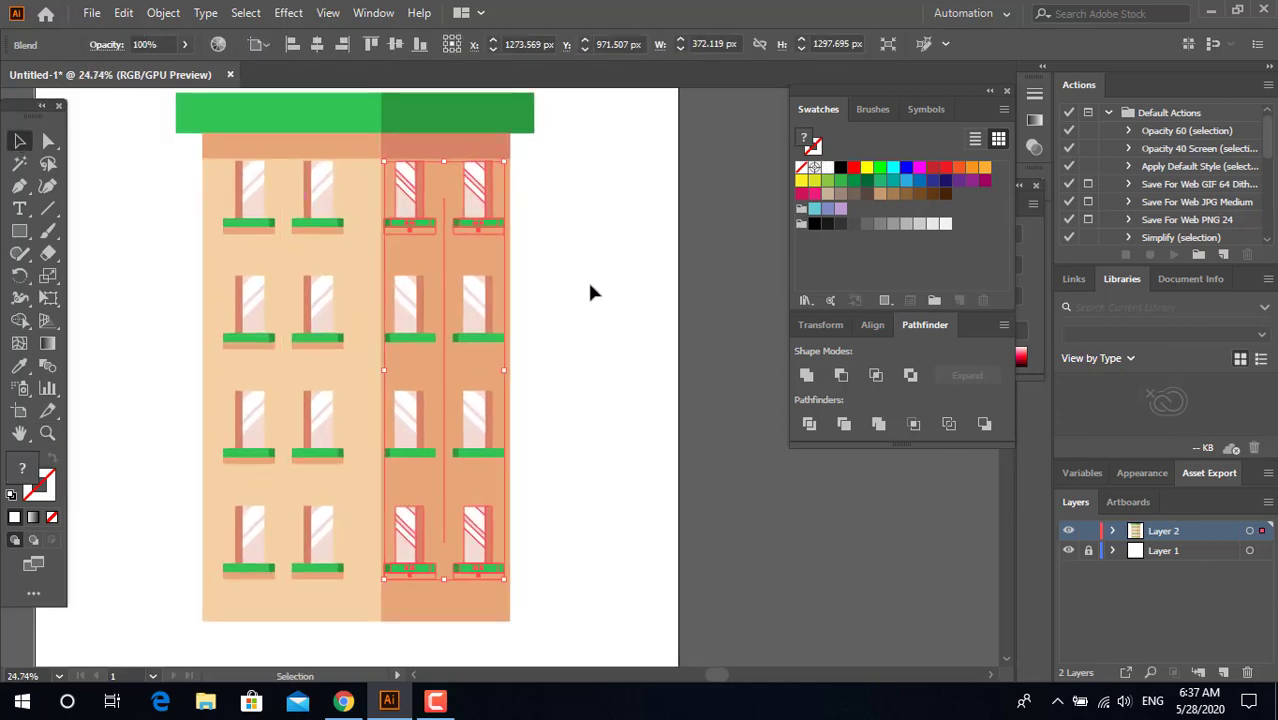
{"action": "left_click", "coordinate": [588, 284]}
Step: Try to pull the bottom corner shared by the light and dark walls downward, and undo the change
{"action": "key", "text": "z"}
{"action": "left_click_drag", "start_coordinate": [613, 302], "coordinate": [590, 310]}
{"action": "left_click_drag", "start_coordinate": [560, 403], "coordinate": [603, 396]}
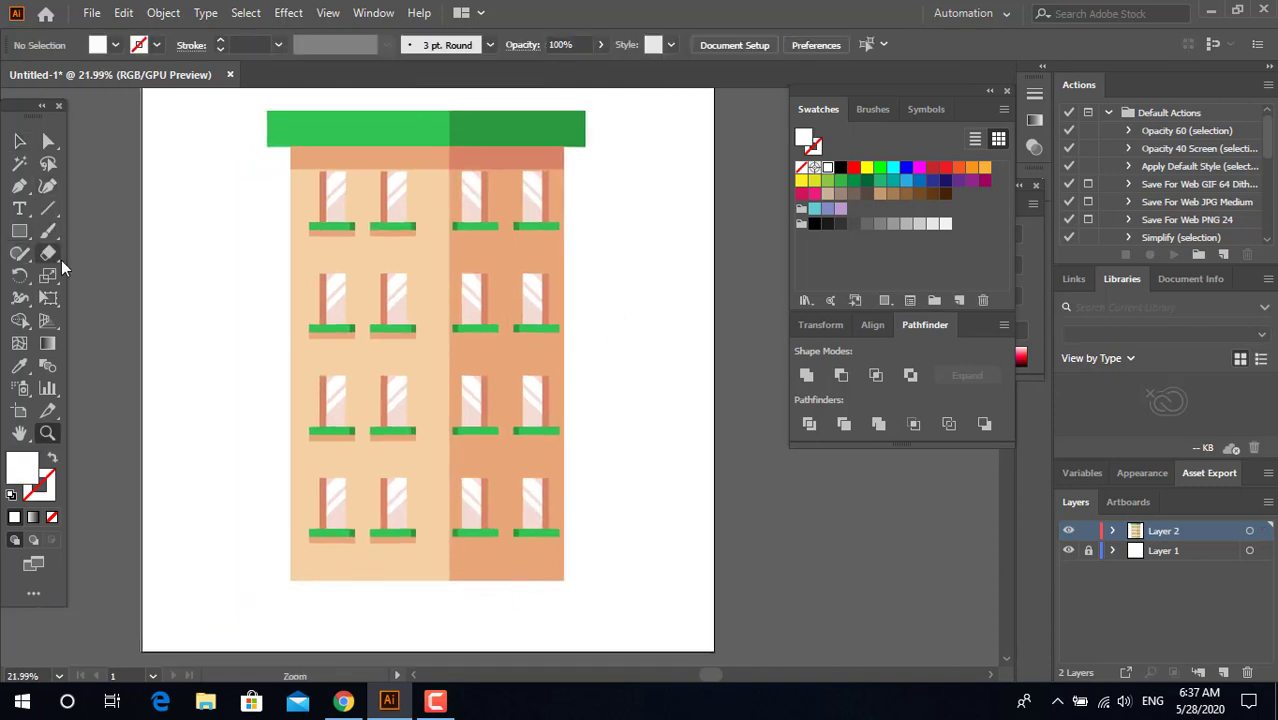
{"action": "left_click", "coordinate": [48, 140]}
{"action": "left_click", "coordinate": [451, 582]}
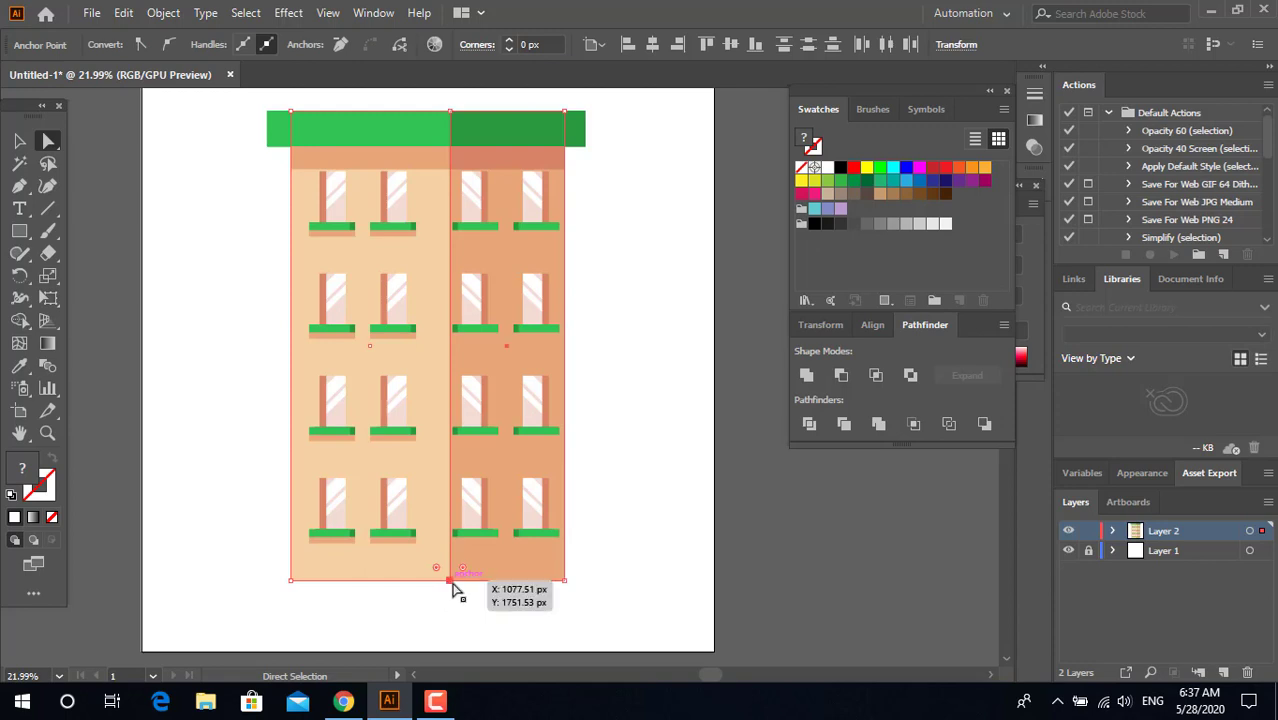
{"action": "left_click_drag", "start_coordinate": [451, 582], "coordinate": [450, 616]}
{"action": "left_click", "coordinate": [635, 613]}
{"action": "key", "text": "z"}
{"action": "left_click_drag", "start_coordinate": [629, 558], "coordinate": [620, 593]}
{"action": "key", "text": "ctrl+z"}
Step: Draw a thin ground strip about 1509 px wide under the building and fill it with the roof's light green
{"action": "left_click", "coordinate": [20, 233]}
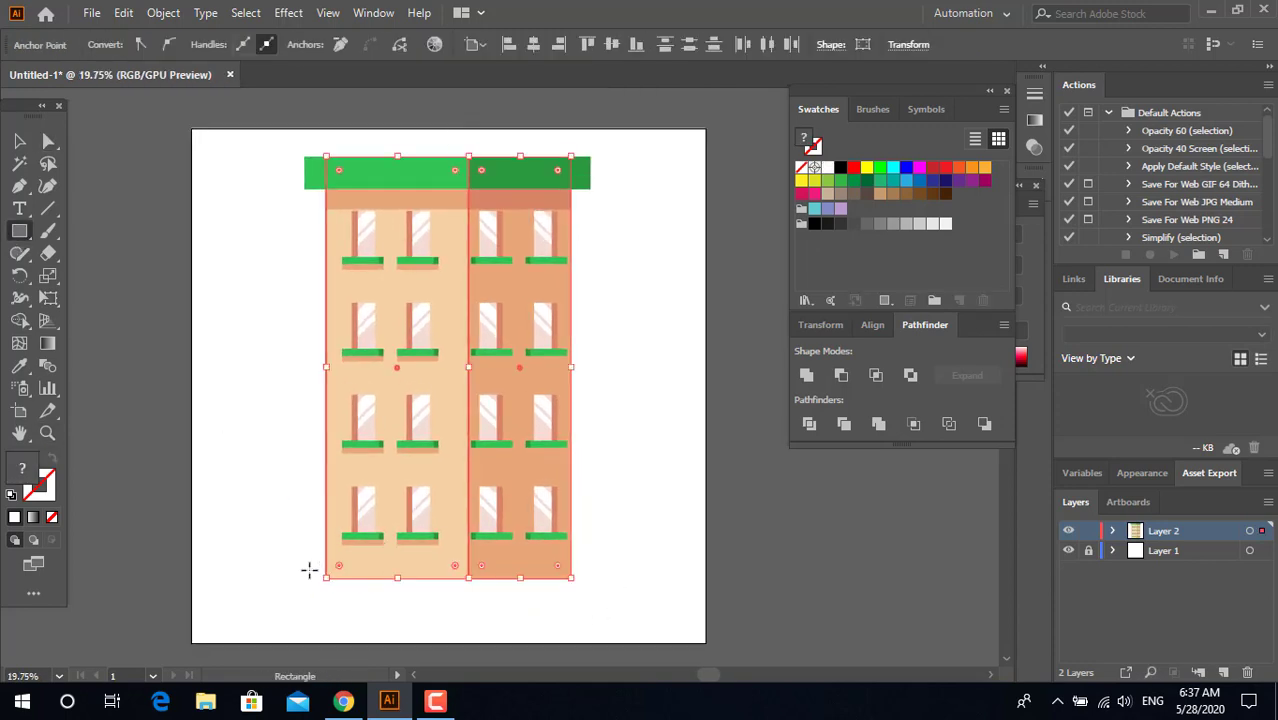
{"action": "left_click_drag", "start_coordinate": [252, 577], "coordinate": [636, 589]}
{"action": "key", "text": "i"}
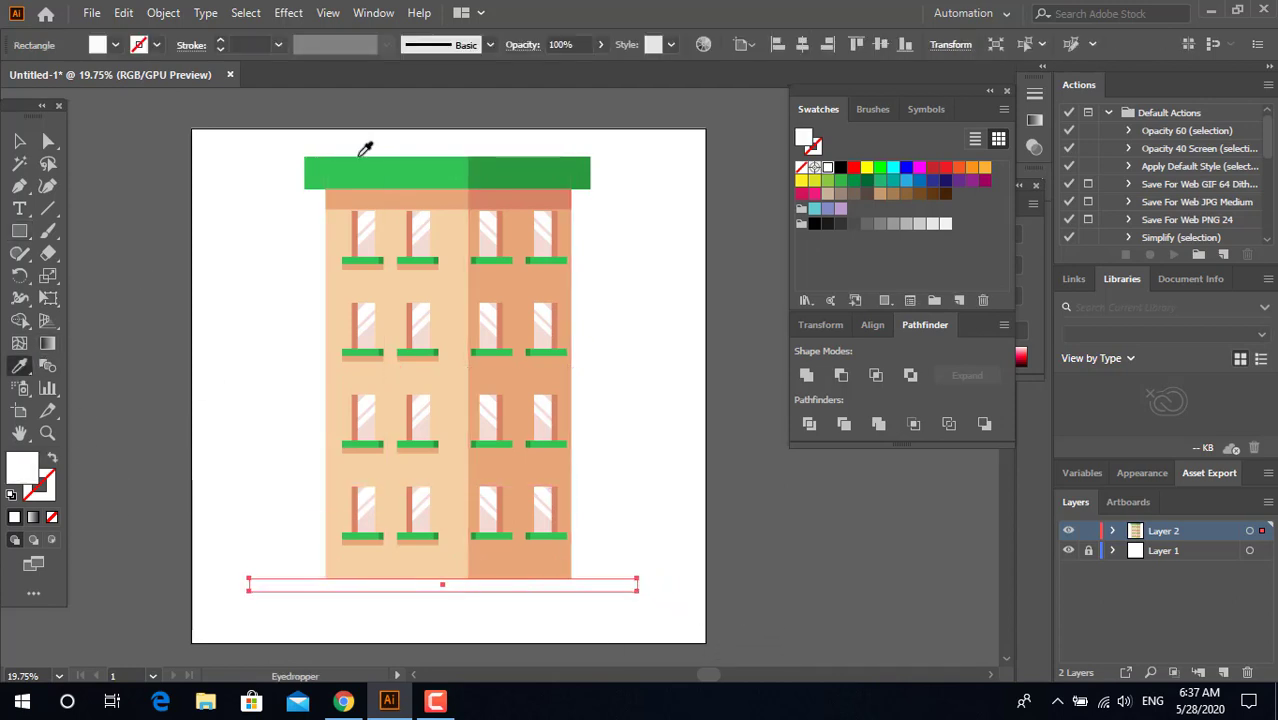
{"action": "left_click", "coordinate": [362, 172]}
Step: Group all the building's parts together, leaving out the green ground strip
{"action": "left_click", "coordinate": [20, 141]}
{"action": "left_click", "coordinate": [651, 511]}
{"action": "left_click_drag", "start_coordinate": [601, 555], "coordinate": [196, 131]}
{"action": "right_click", "coordinate": [462, 363]}
{"action": "left_click", "coordinate": [555, 497]}
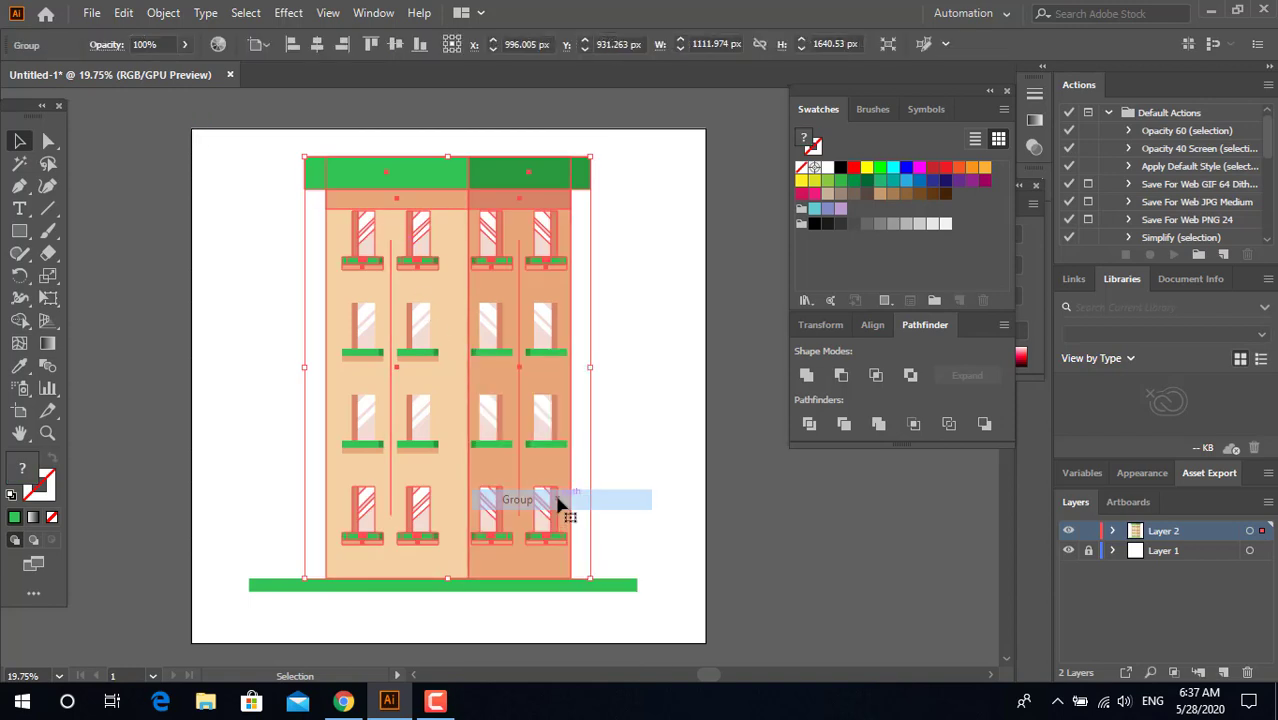
Step: Center the building group and the green ground strip horizontally with each other
{"action": "left_click", "coordinate": [577, 586], "text": "shift"}
{"action": "scroll", "coordinate": [575, 187], "scroll_direction": "up", "scroll_amount": 1}
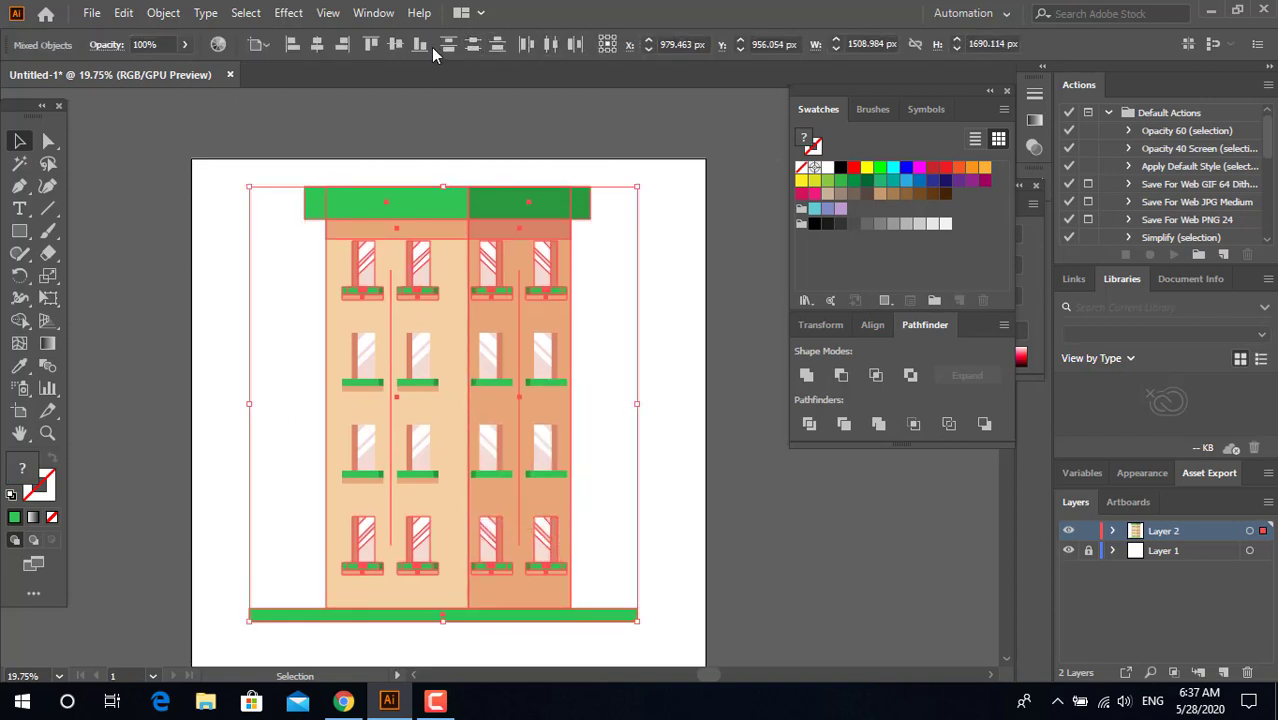
{"action": "left_click", "coordinate": [314, 45]}
{"action": "left_click", "coordinate": [684, 386]}
{"action": "left_click_drag", "start_coordinate": [659, 414], "coordinate": [664, 479]}
{"action": "key", "text": "z"}
{"action": "left_click", "coordinate": [18, 142]}
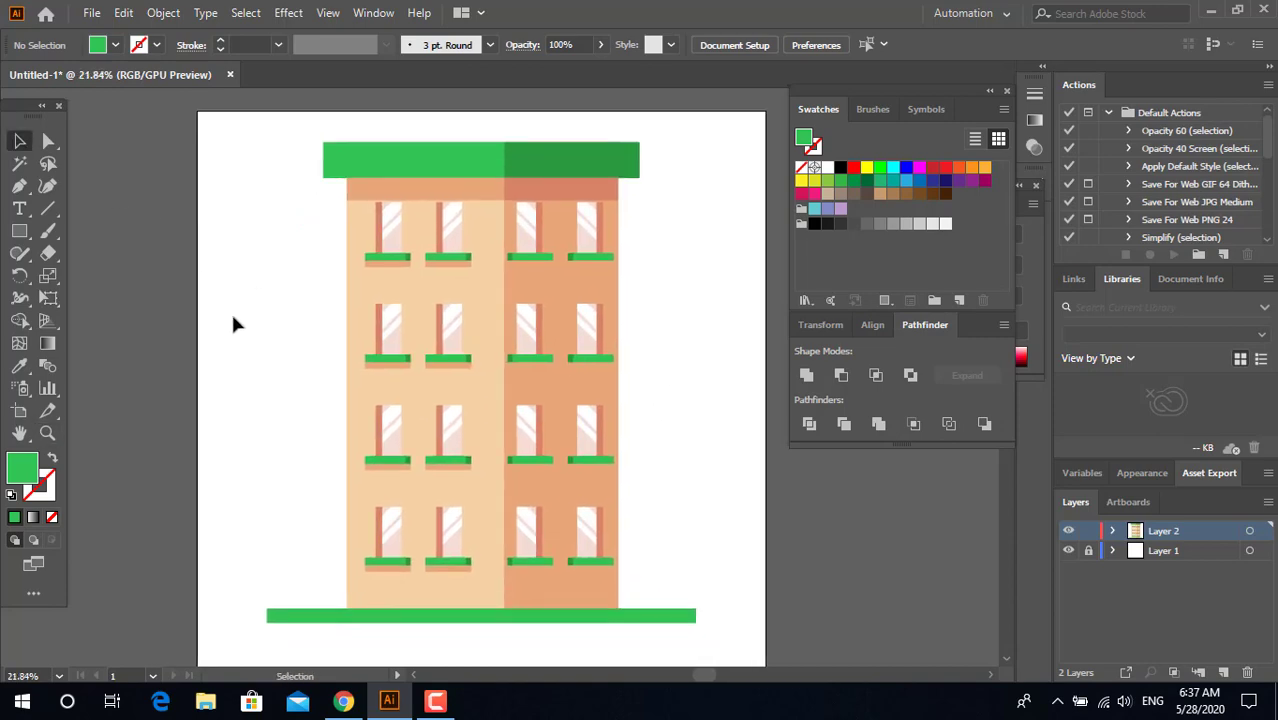